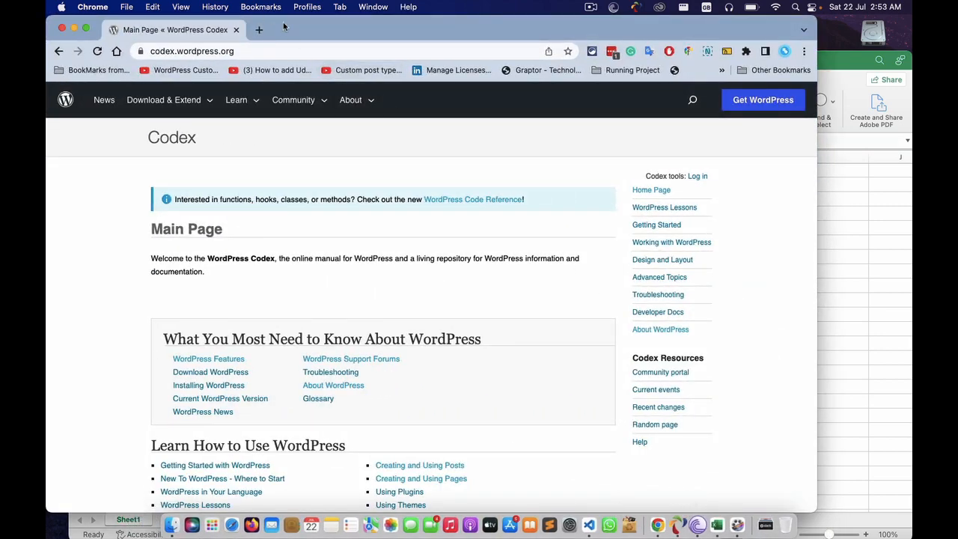
- Confirm Apache and MySQL are running in AMPPS, then open a fresh Chrome tab
left_click(676, 524)
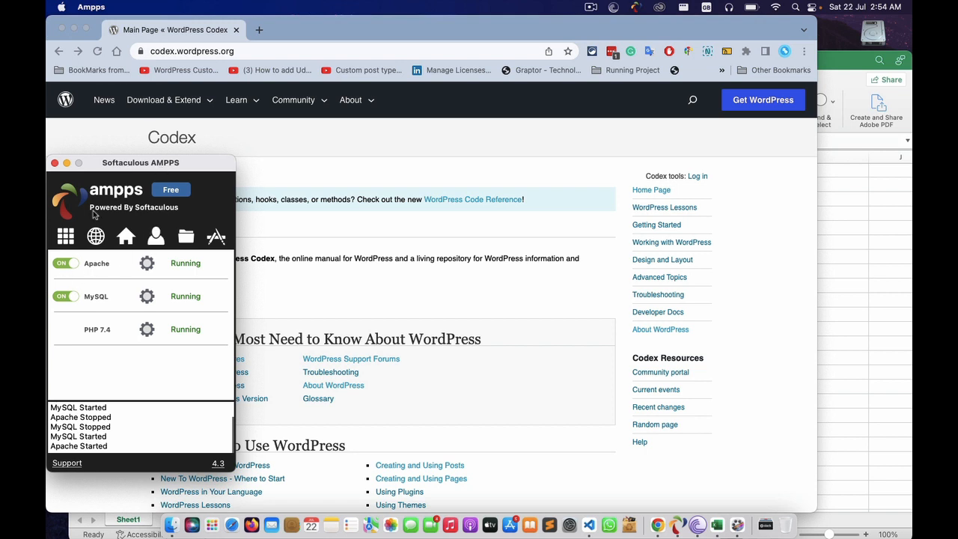
left_click(292, 33)
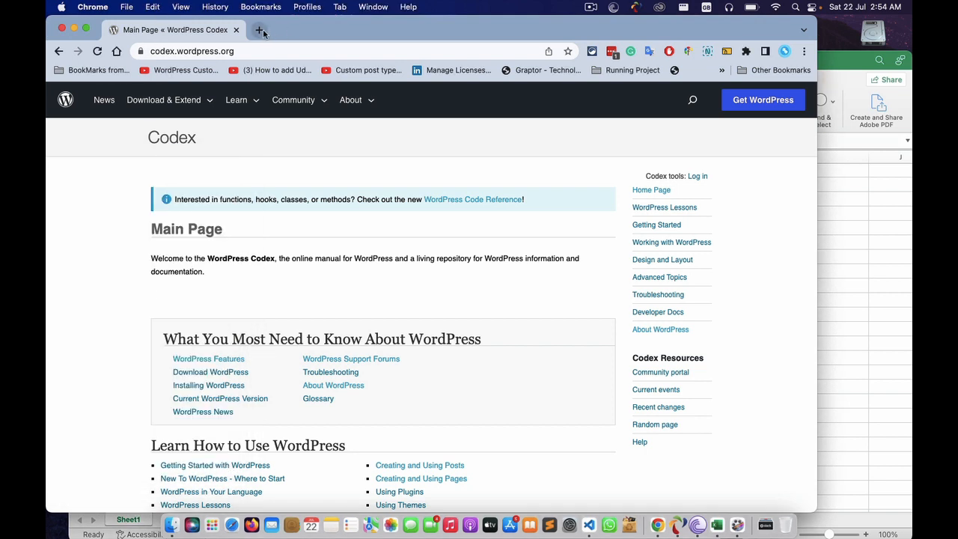
left_click(261, 29)
left_click(319, 50)
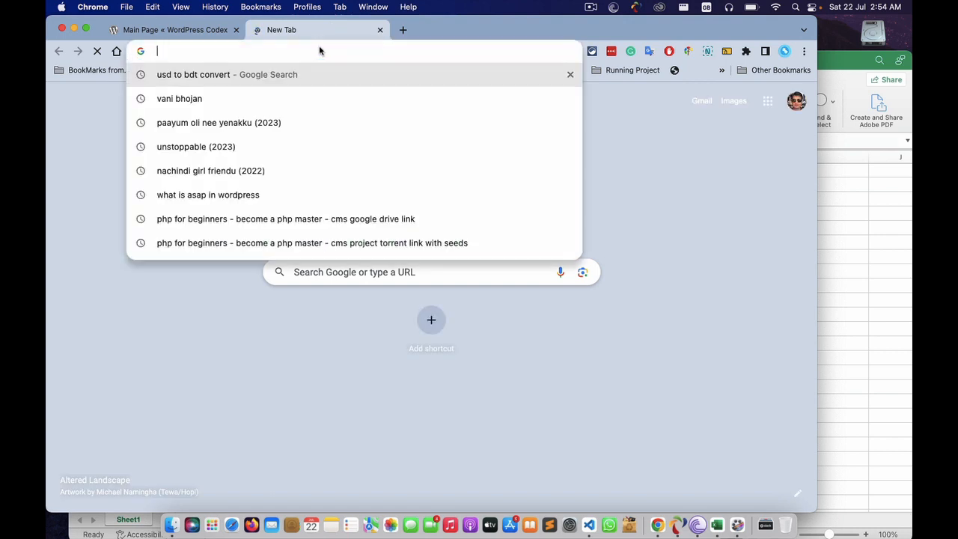
- Load wordpress.org in a maximised window, browse its home page, and go to Get WordPress
type("wor")
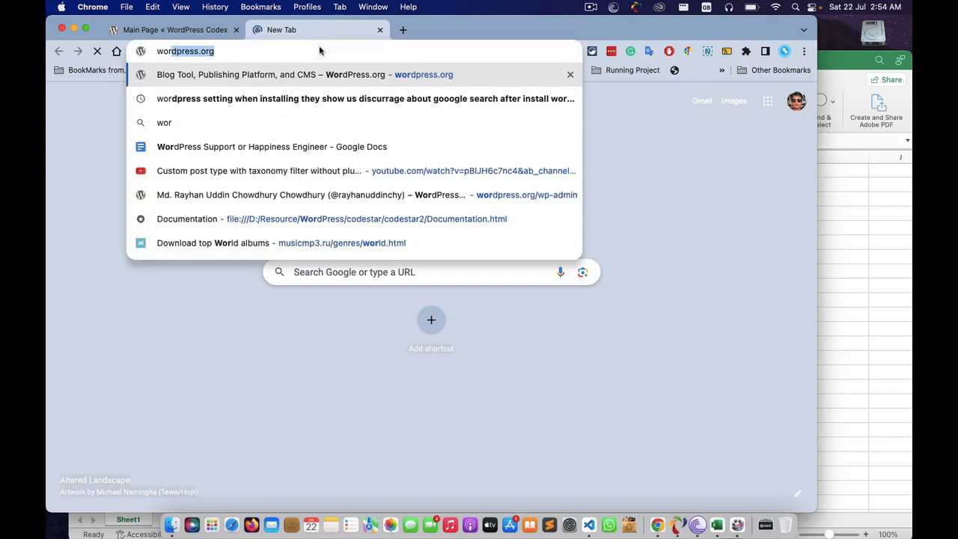
key("Return")
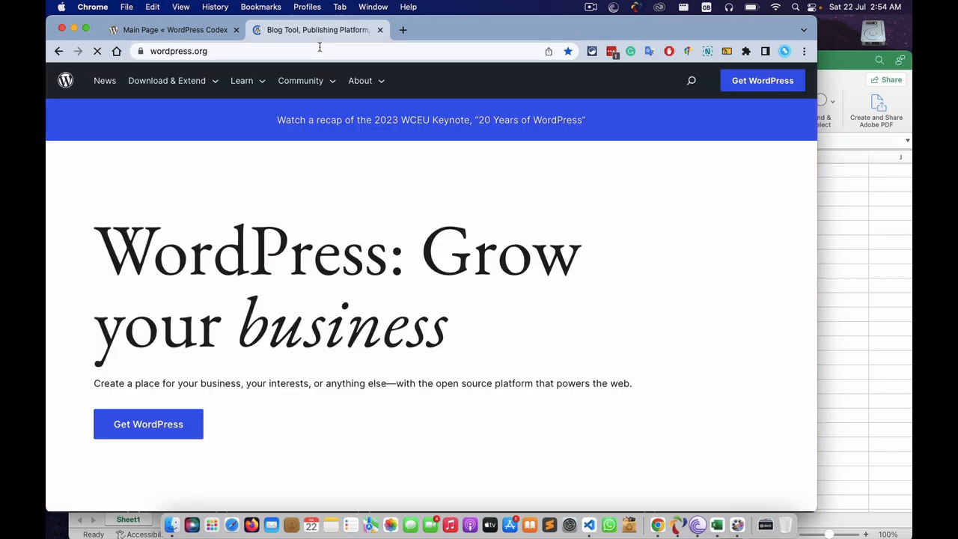
double_click(637, 29)
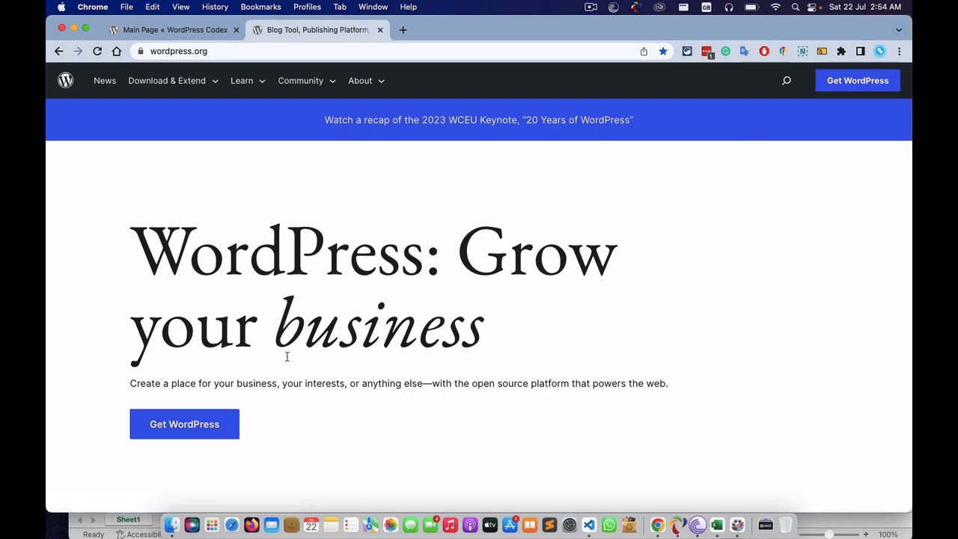
scroll(202, 430, "down", 3)
scroll(204, 432, "down", 10)
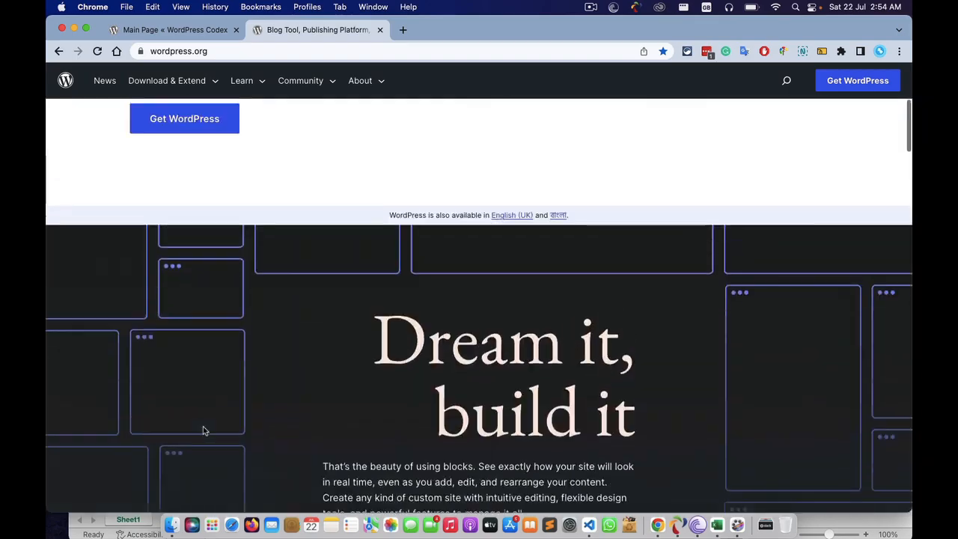
scroll(203, 430, "down", 3)
scroll(203, 428, "down", 15)
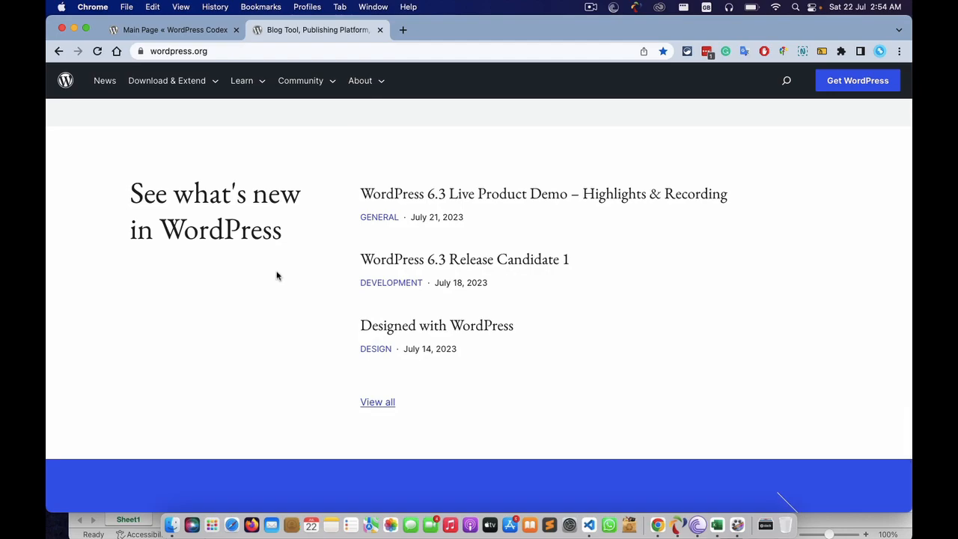
scroll(621, 313, "down", 5)
scroll(621, 313, "up", 20)
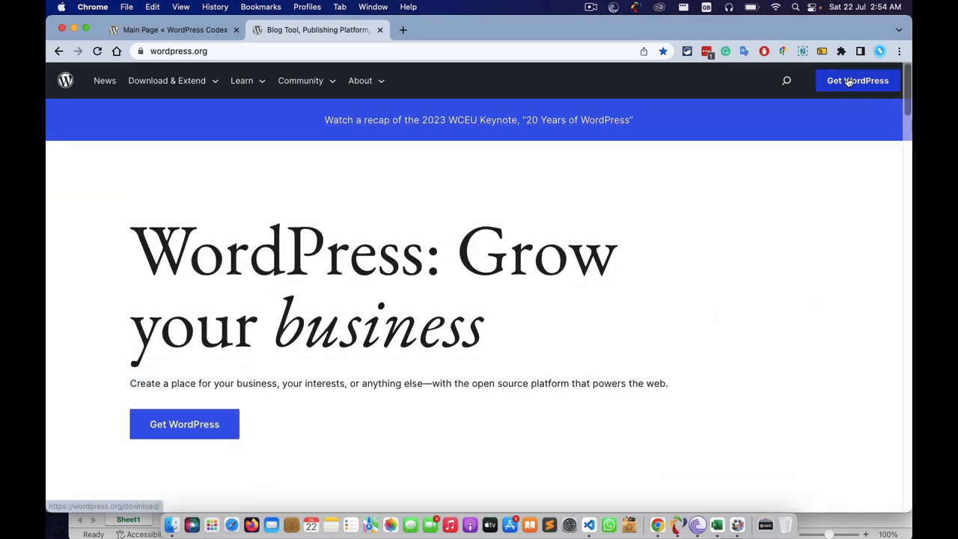
left_click(849, 80)
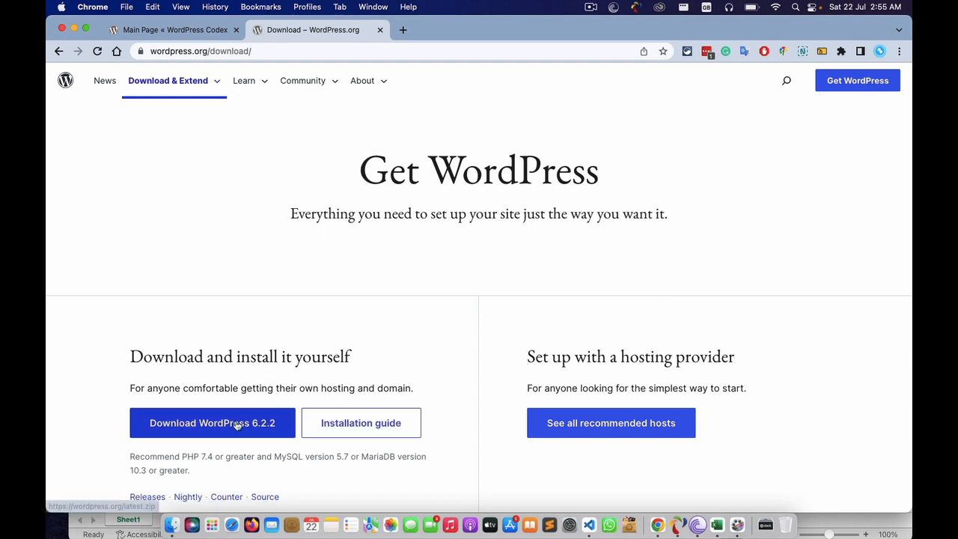
- Download wordpress-6.2.2.zip with Free Download Manager, minimise it, and open another browser tab
left_click(197, 428)
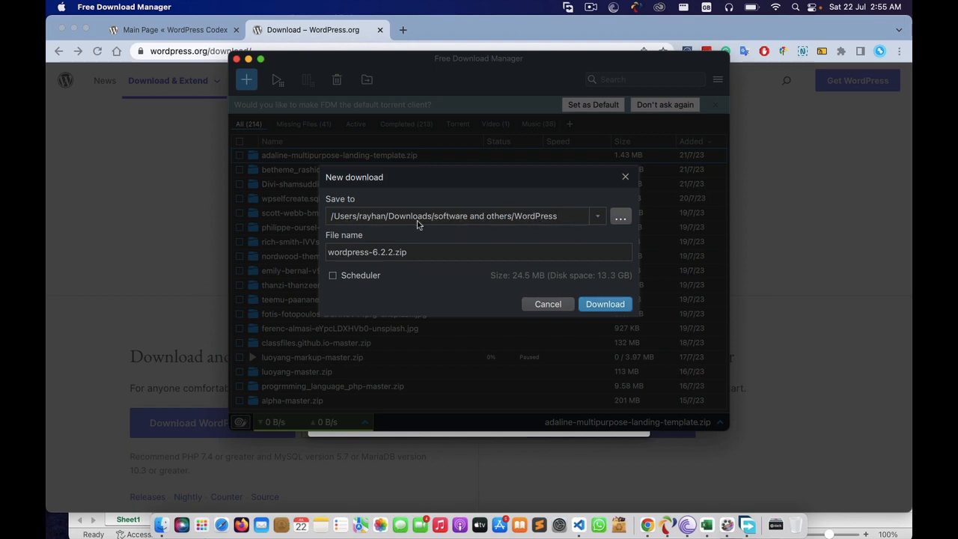
left_click(604, 304)
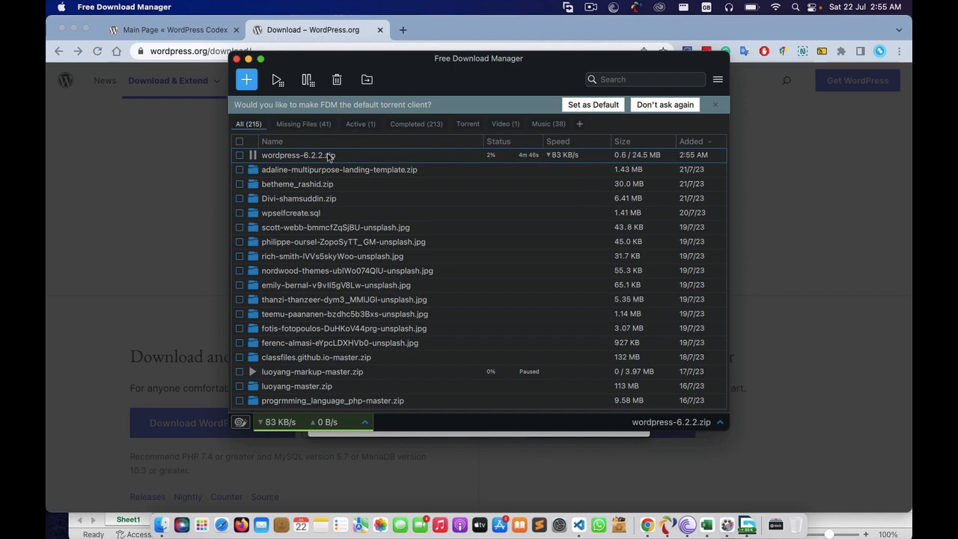
left_click(248, 59)
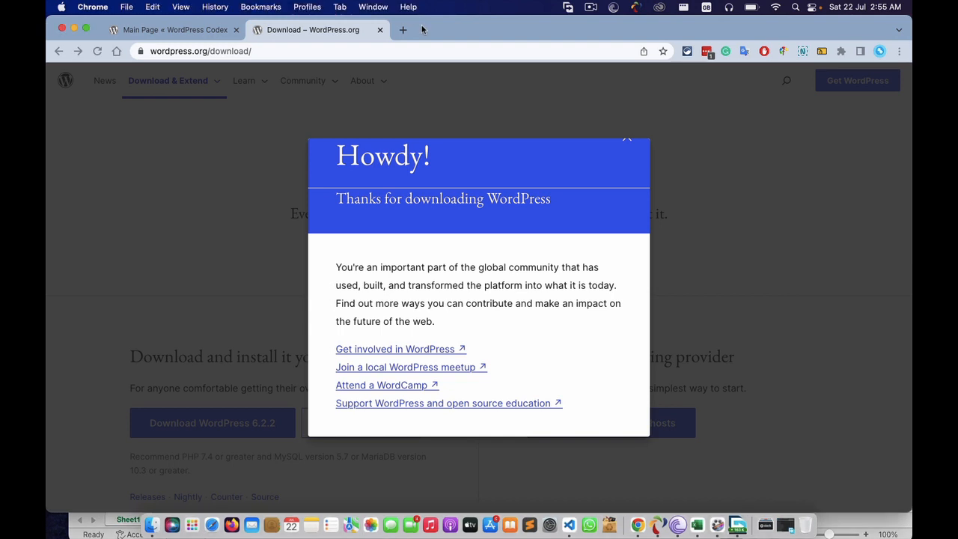
left_click(404, 30)
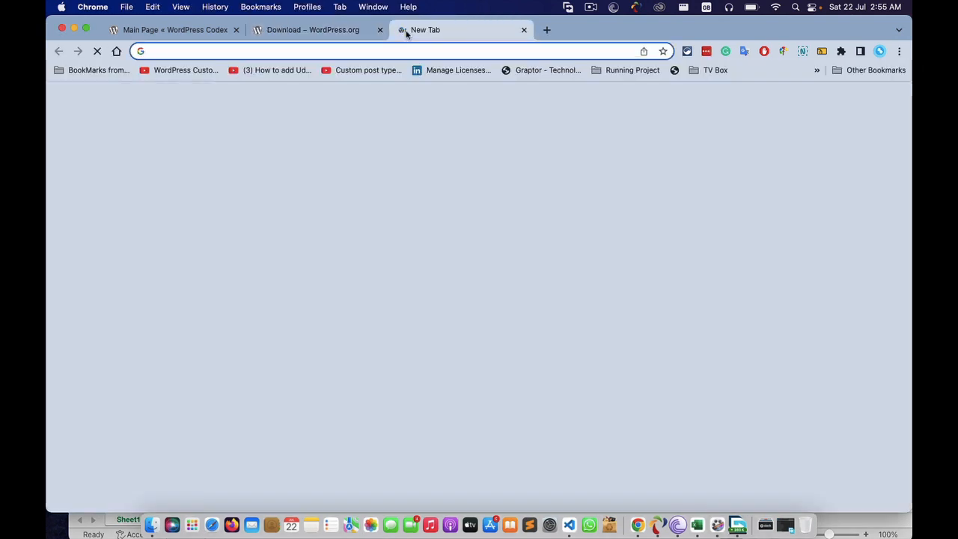
- Open phpMyAdmin at localhost:8080/phpmyadmin and show the list of databases
type("lo")
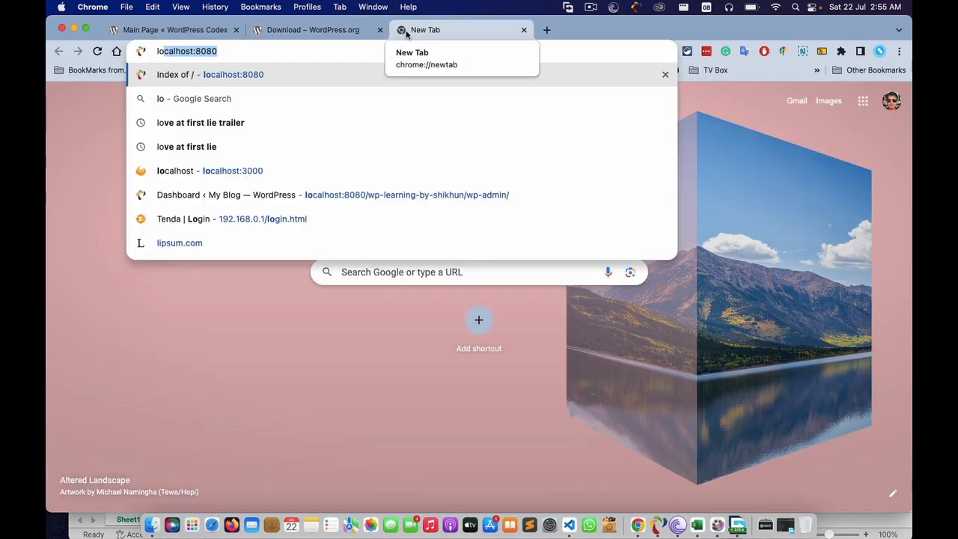
key("Right")
type("/php")
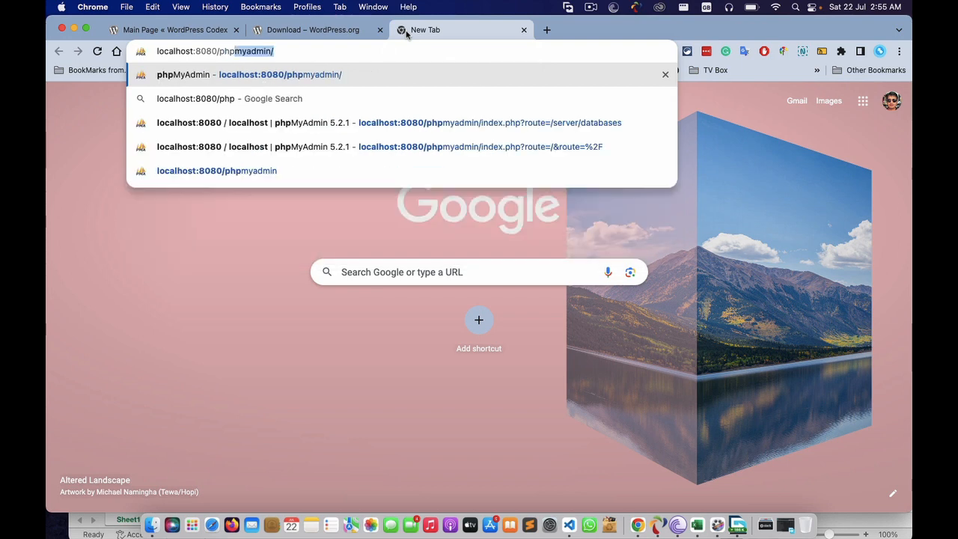
key("Return")
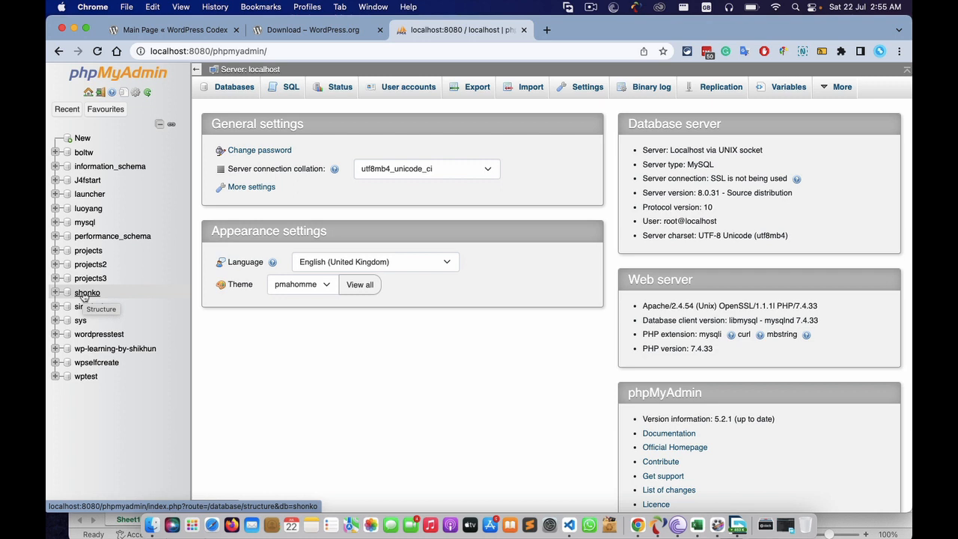
left_click(228, 88)
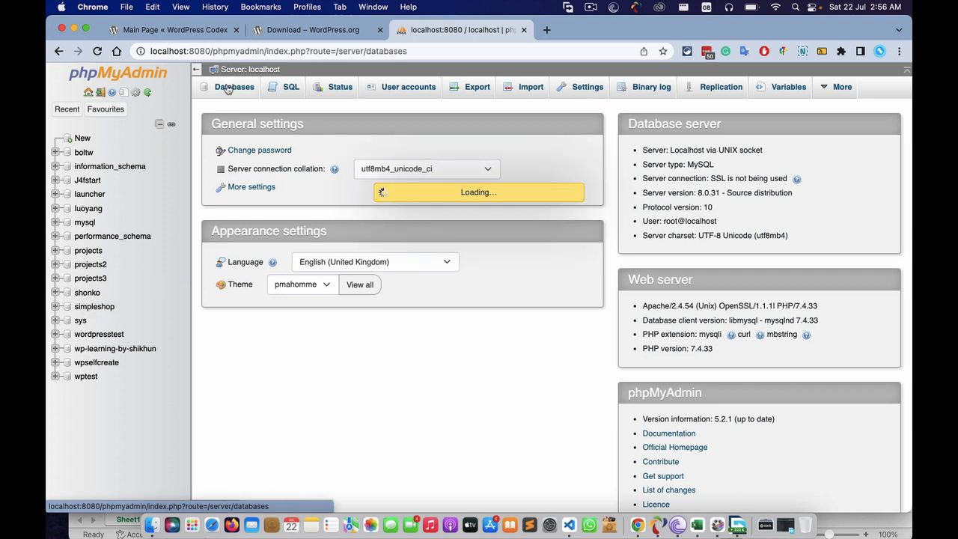
- Run DROP DATABASE shonko in the SQL editor and return to the Databases list
left_click(291, 89)
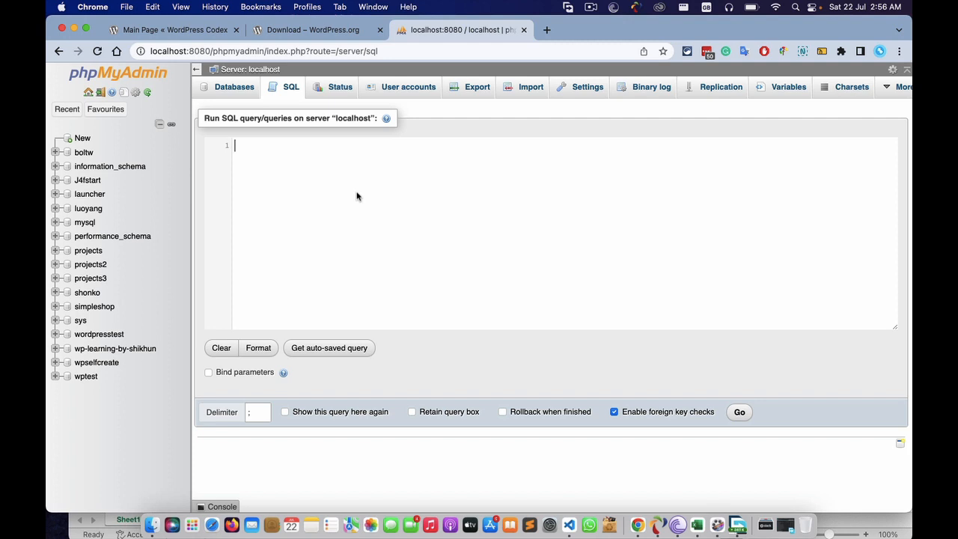
type("DR")
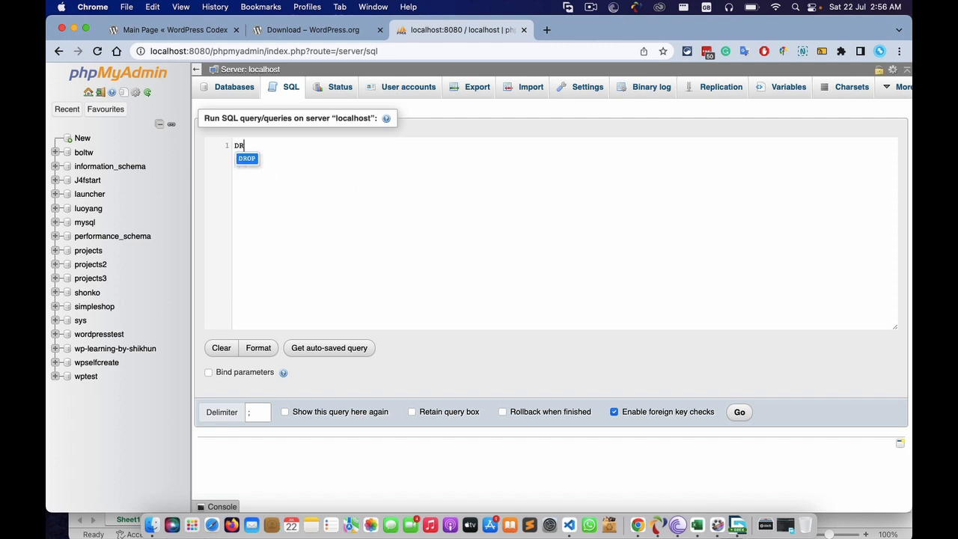
type("OP DATABASE")
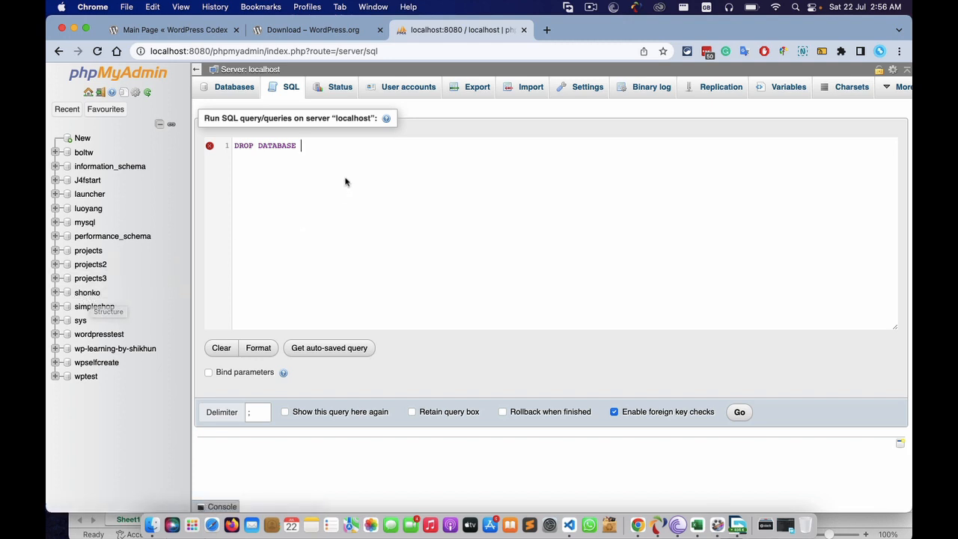
type("shonko;")
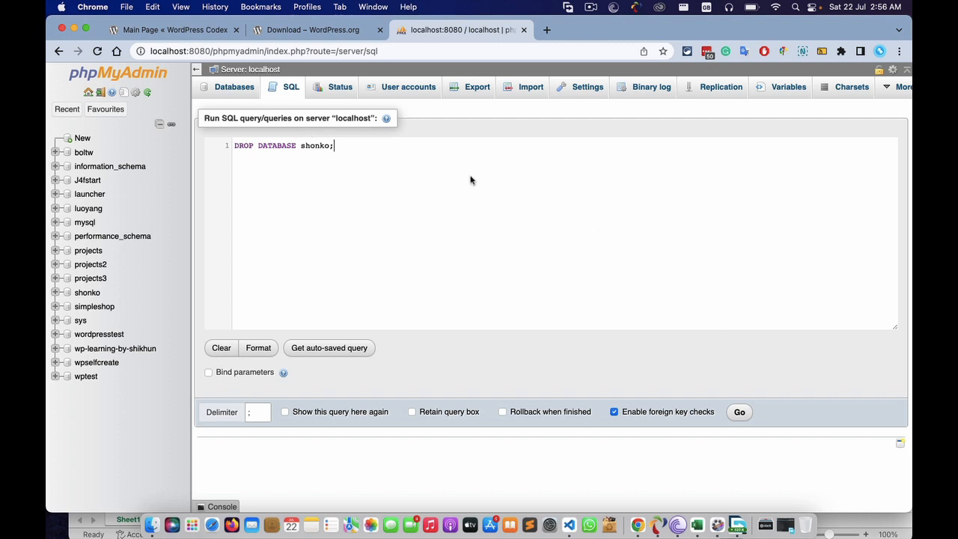
left_click(740, 416)
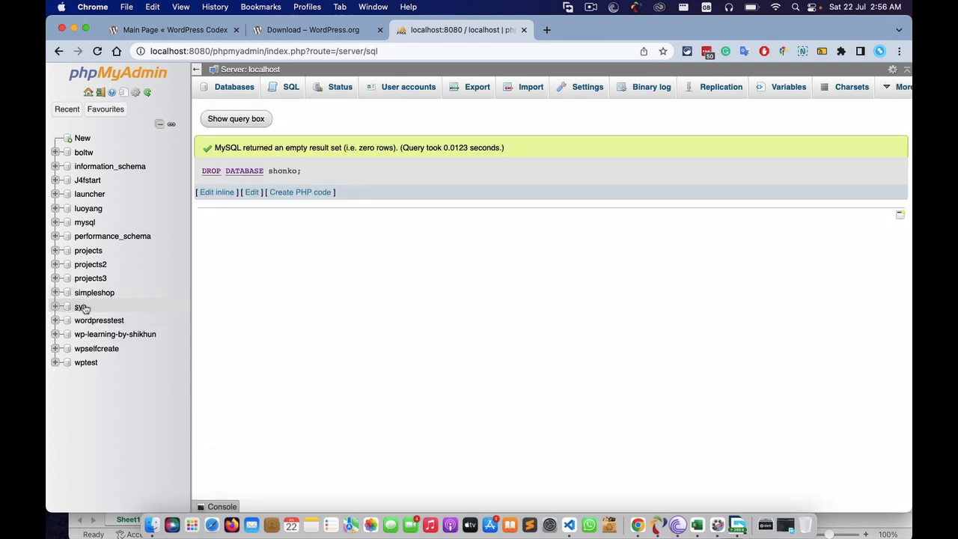
left_click(279, 89)
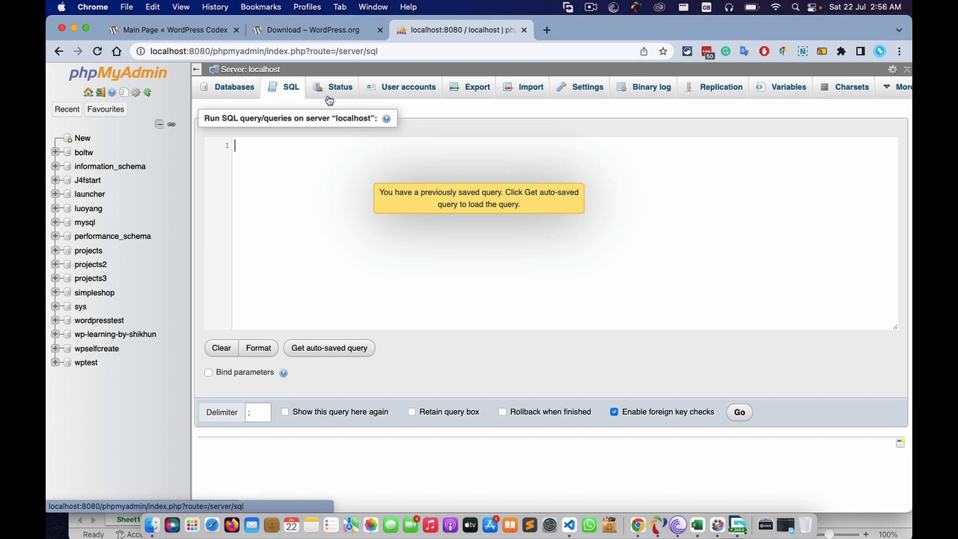
left_click(231, 90)
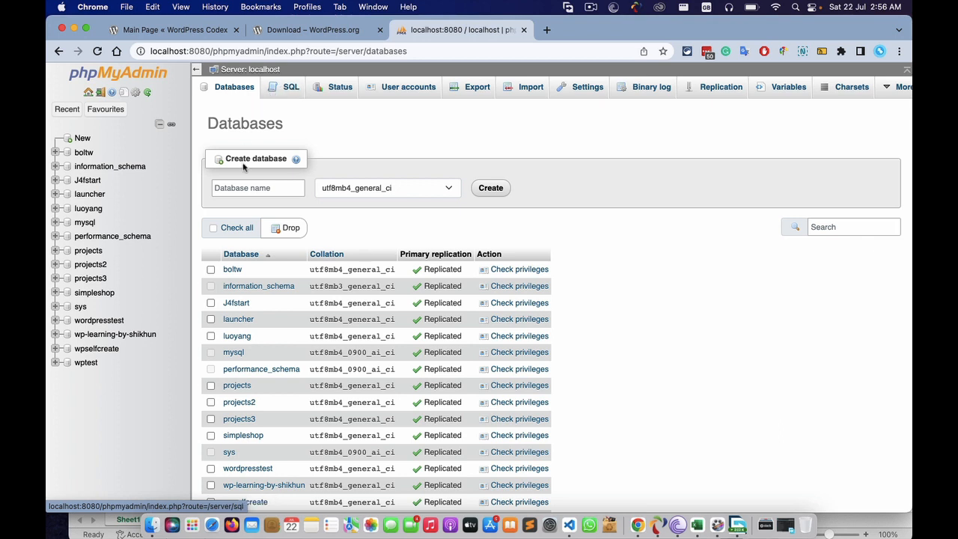
- Run CREATE DATABASE shonko in the SQL editor, open the new shonko database, then check the download manager
left_click(237, 187)
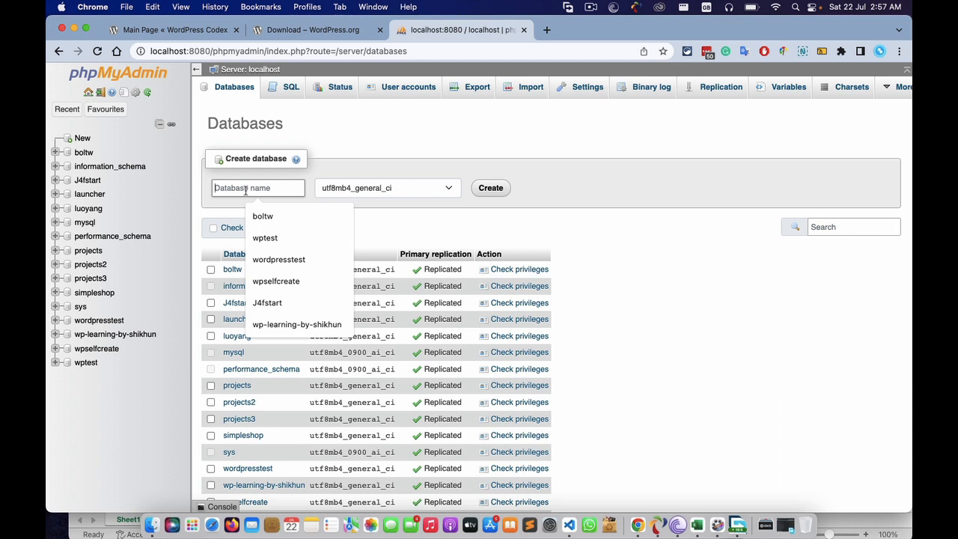
type("shonko")
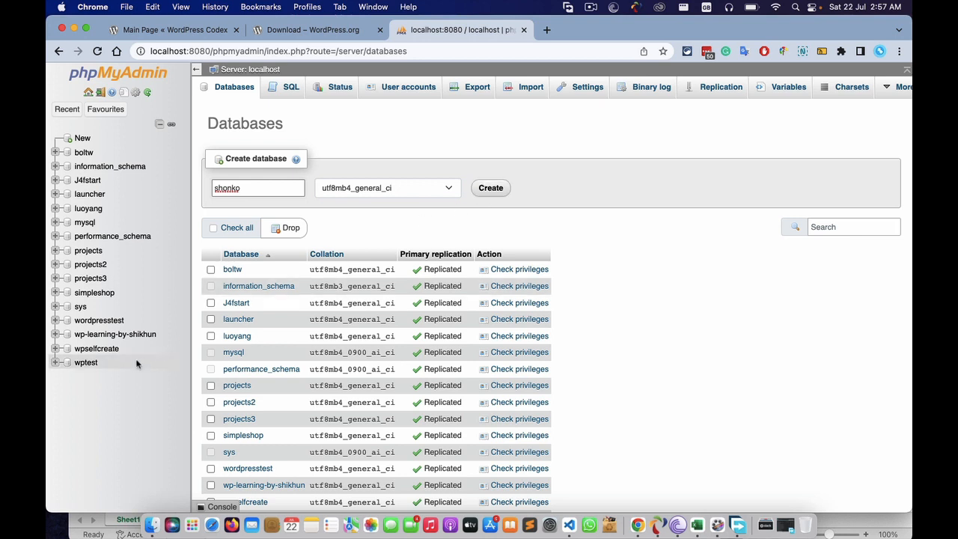
left_click(276, 91)
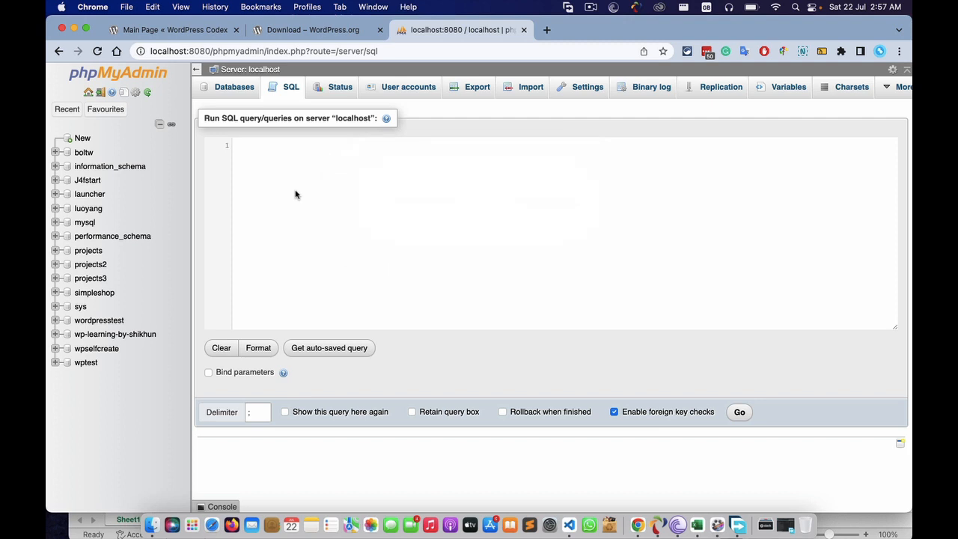
type("create")
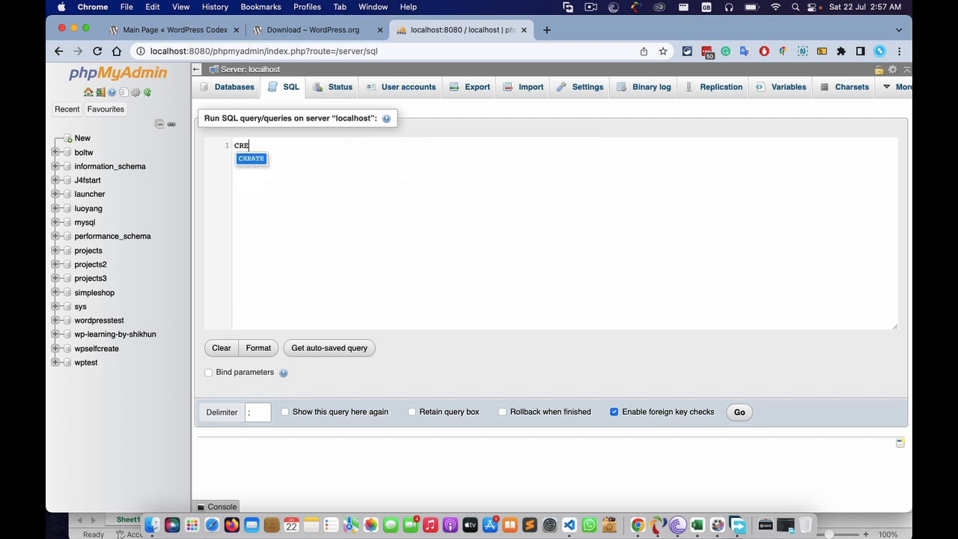
key("Return")
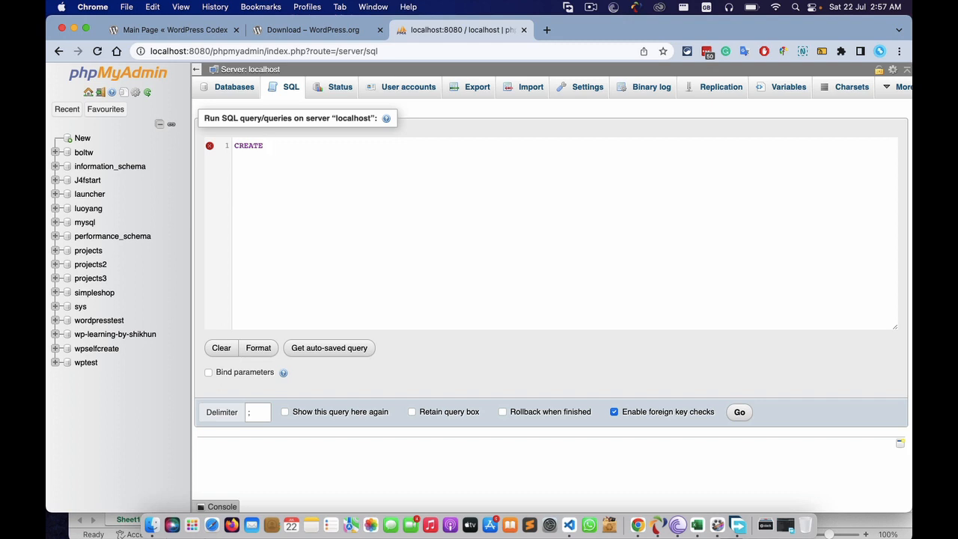
type("DATABASE SHOP")
key("BackSpace")
key("BackSpace")
key("BackSpace")
key("BackSpace")
type("shonko")
left_click(739, 412)
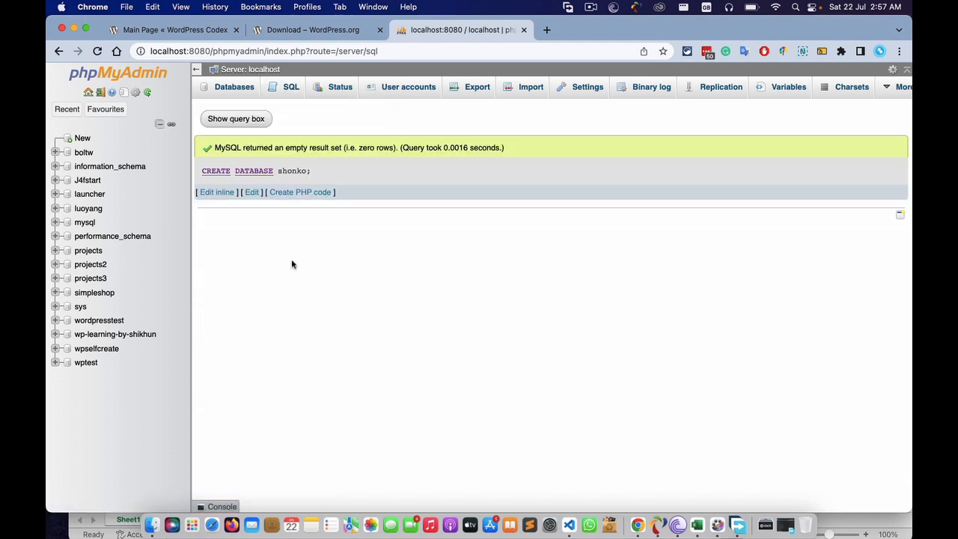
left_click(86, 293)
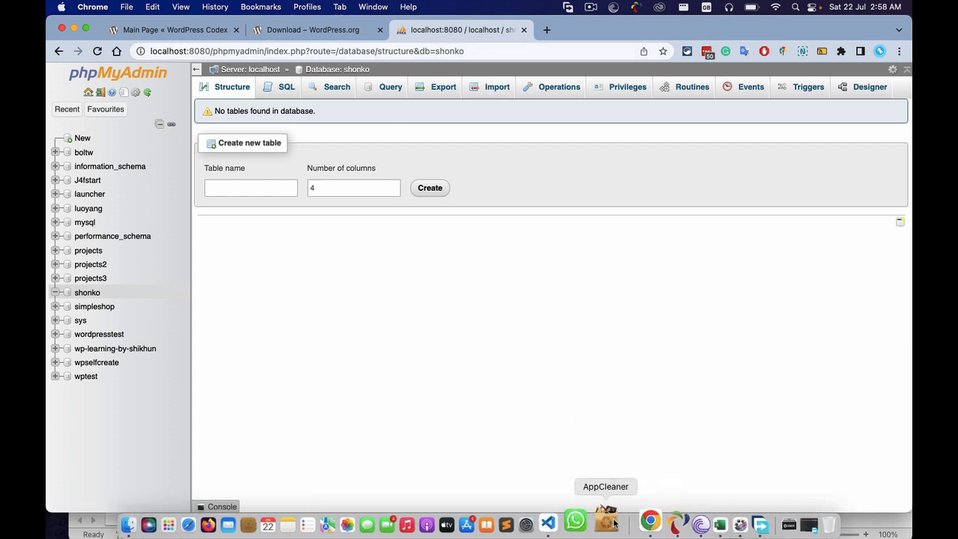
left_click(738, 521)
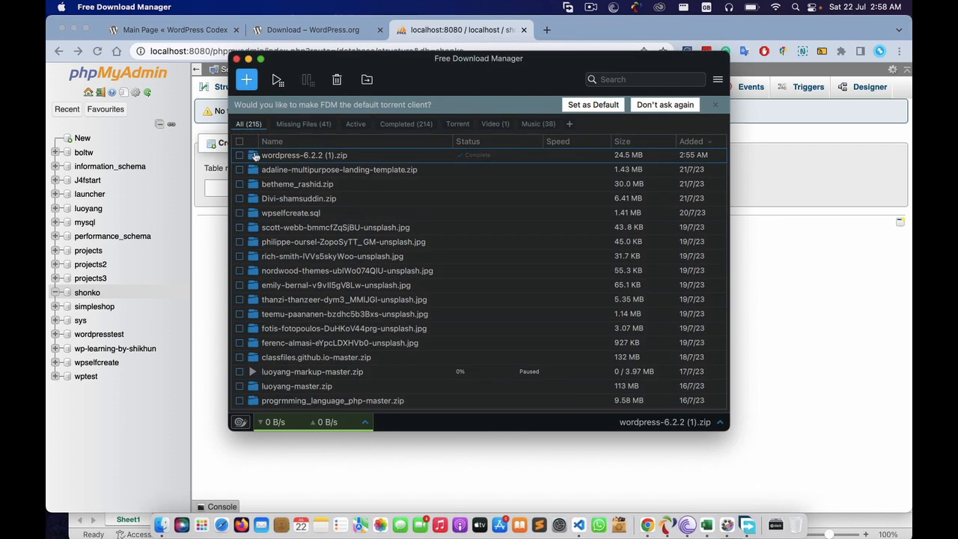
- Extract wordpress-6.2.2 (1).zip in Finder and rename the extracted wordpress folder to shonko
left_click(254, 155)
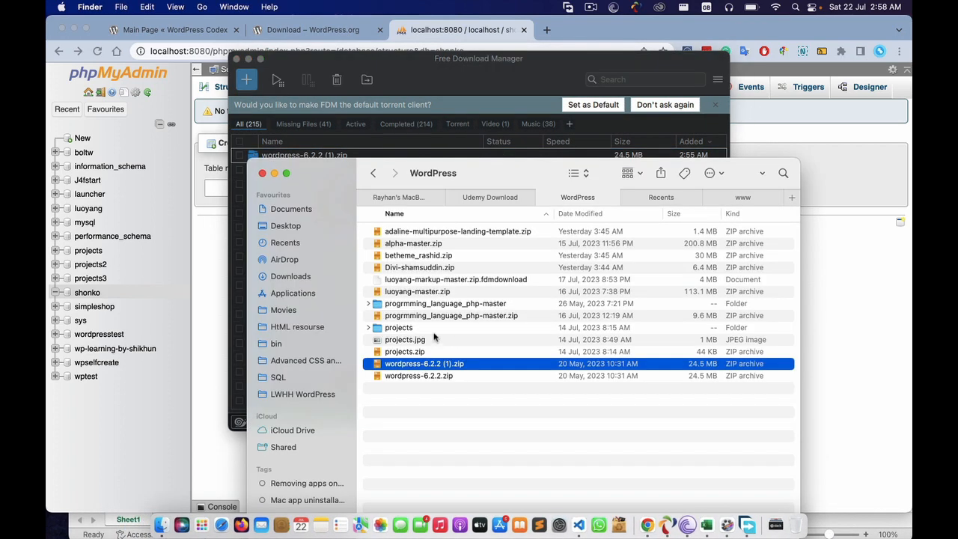
double_click(409, 368)
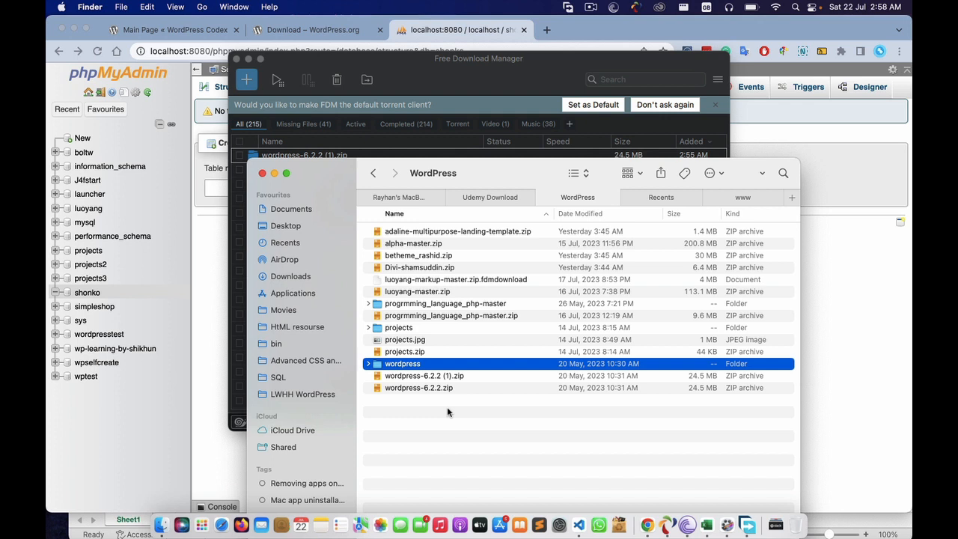
left_click(397, 364)
type("shonko")
key("Return")
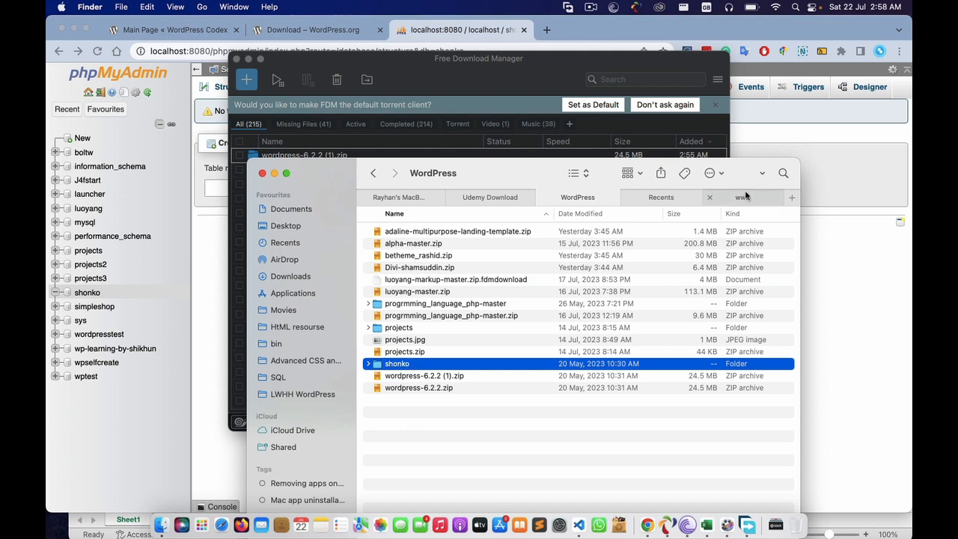
left_click(745, 196)
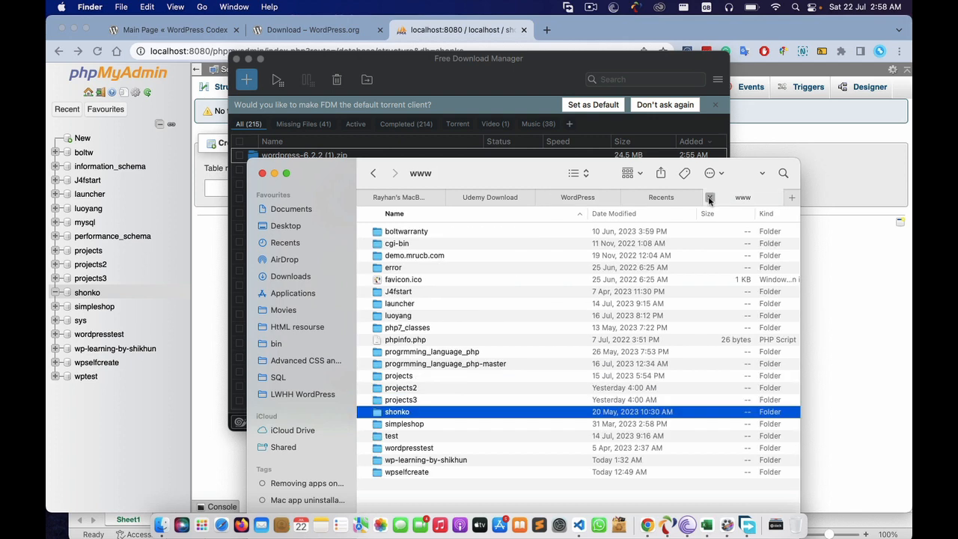
left_click(711, 197)
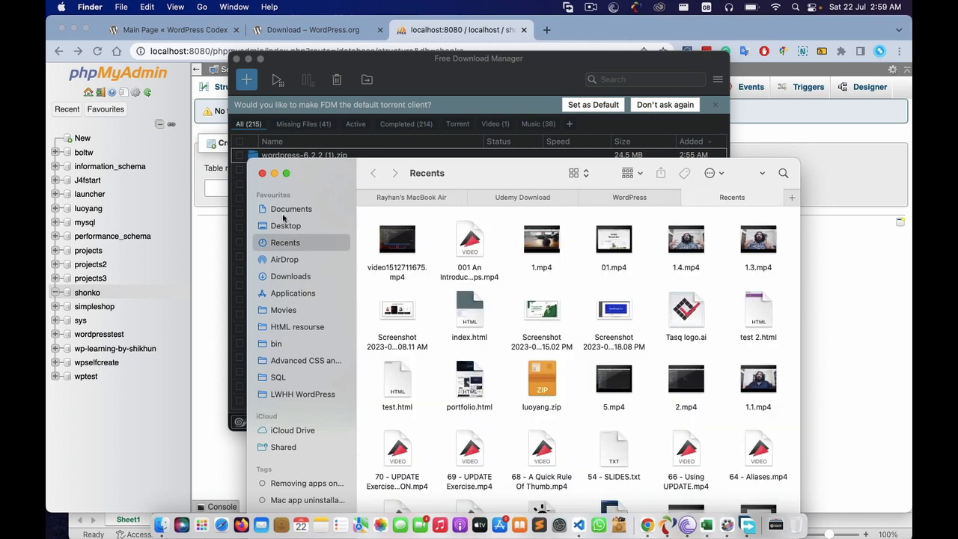
right_click(293, 295)
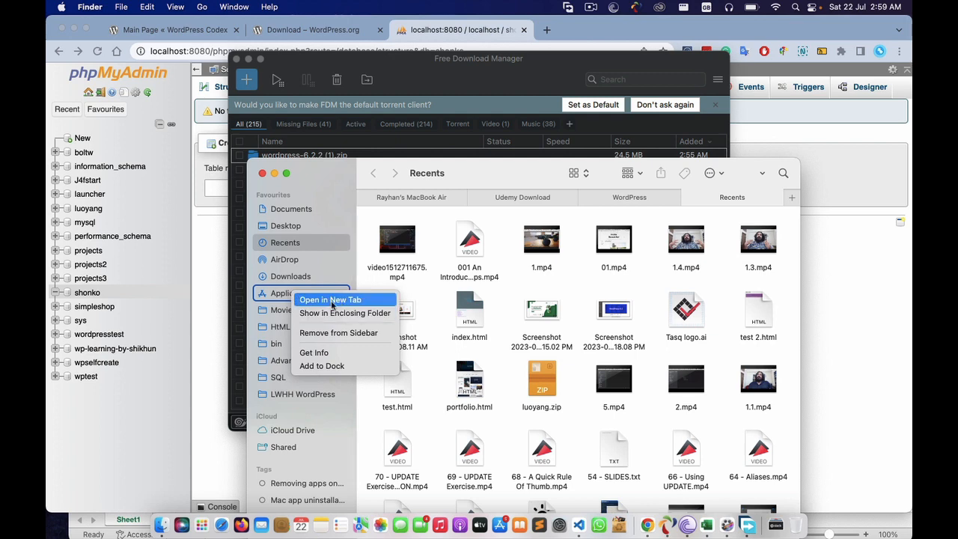
right_click(276, 294)
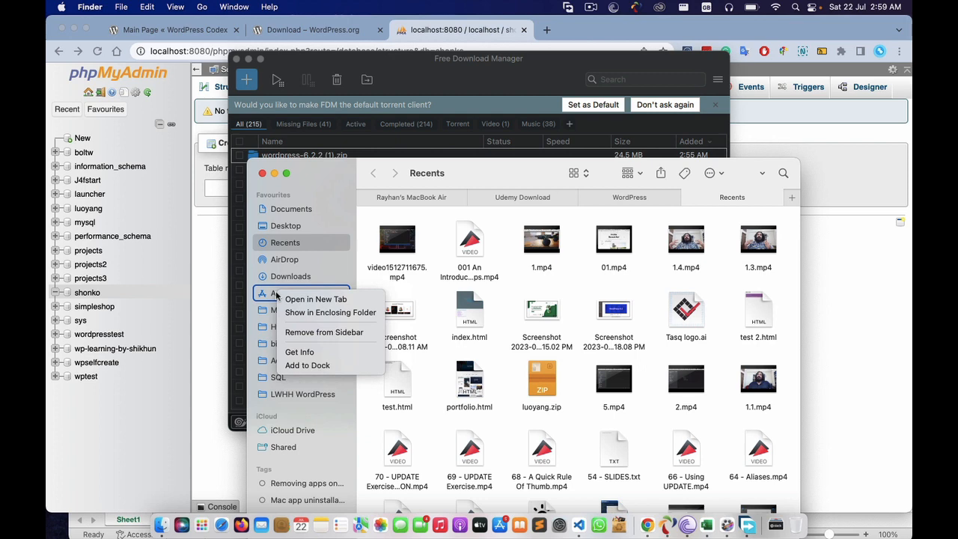
left_click(276, 293)
right_click(276, 293)
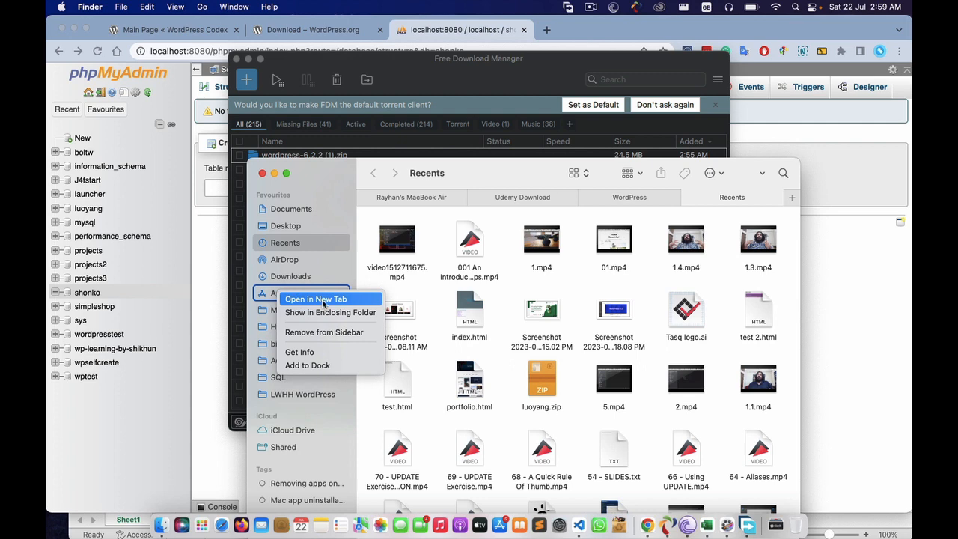
left_click(324, 300)
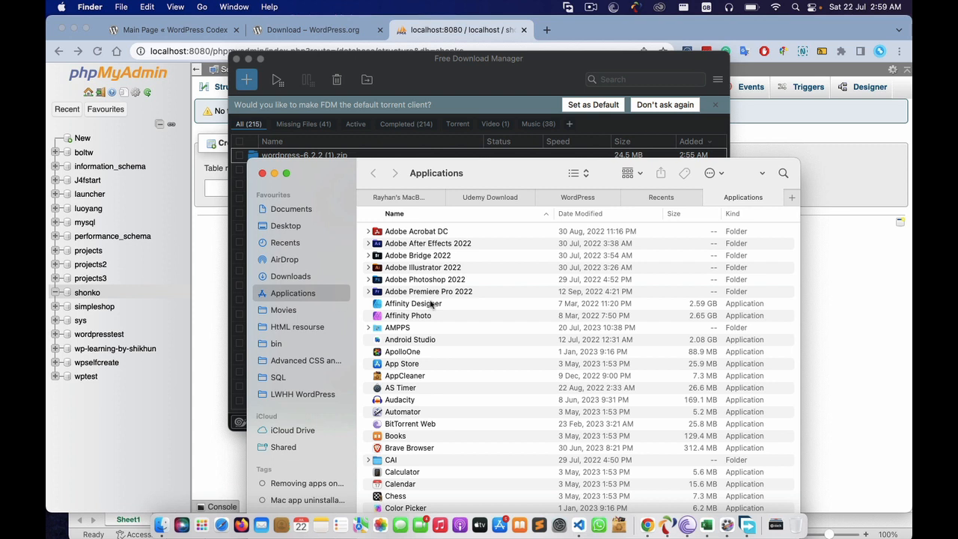
double_click(397, 327)
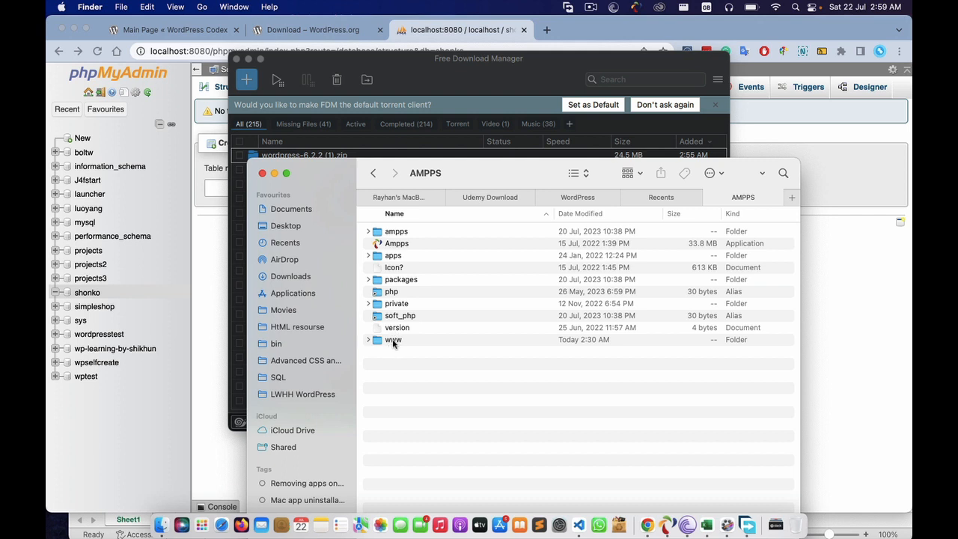
double_click(393, 340)
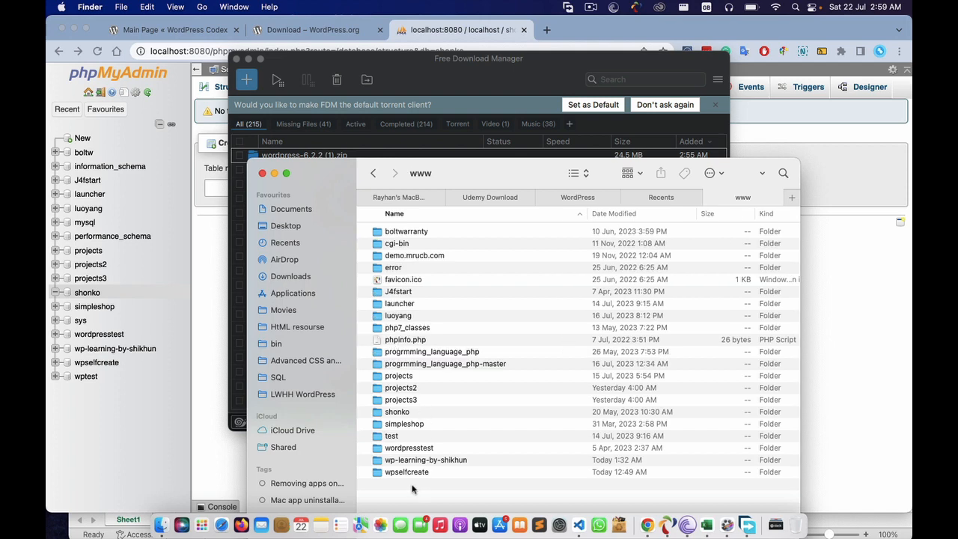
- Drag shonko into www, replacing the existing folder, check its files, and close the download manager
left_click(579, 199)
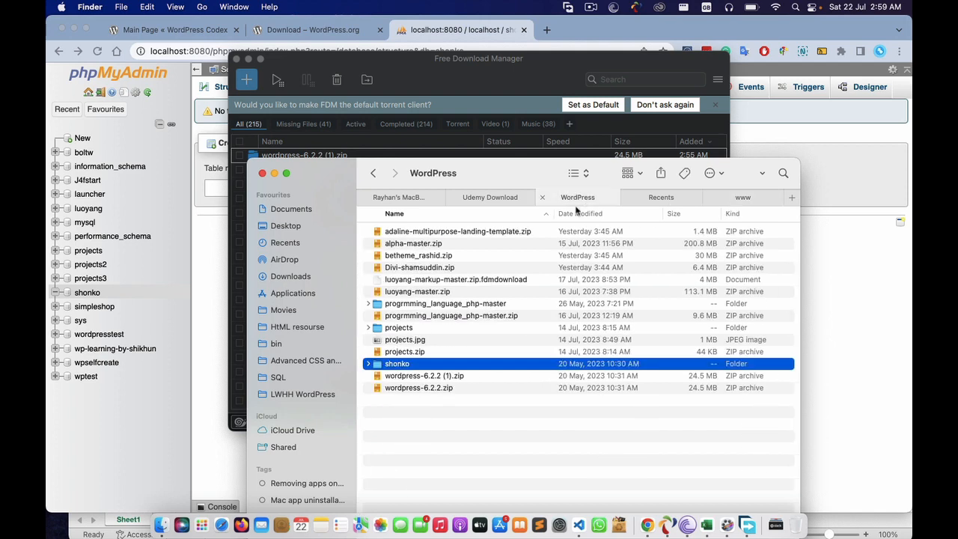
left_click_drag(402, 366, 596, 473)
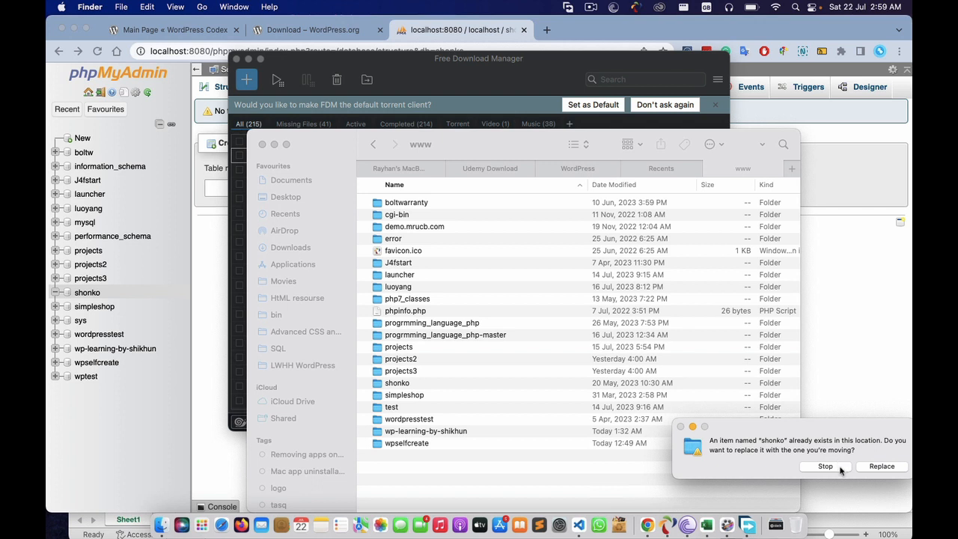
left_click(881, 466)
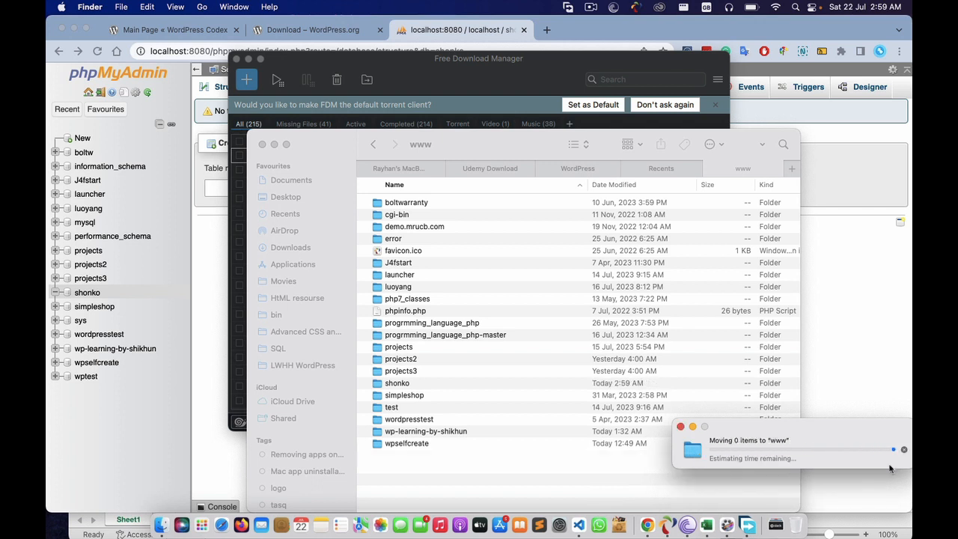
left_click(394, 384)
double_click(393, 385)
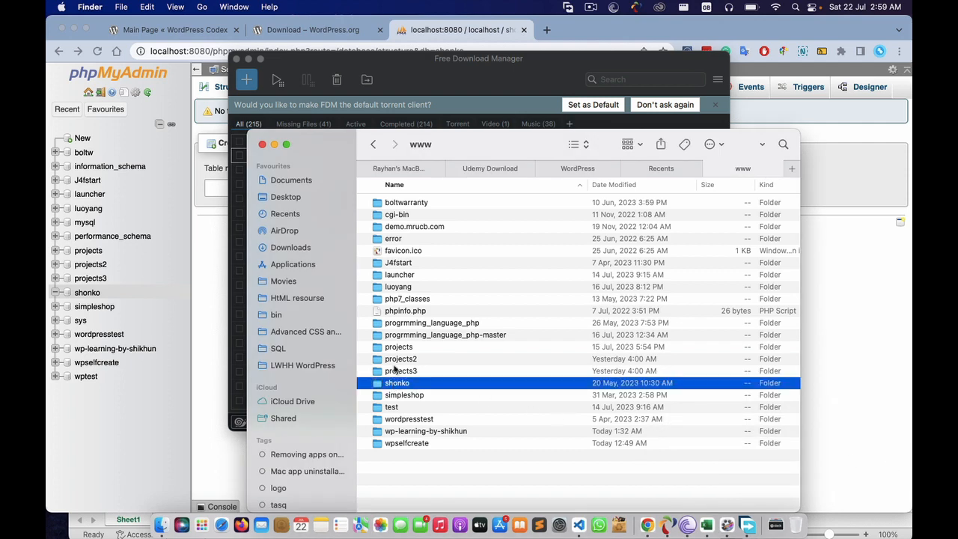
left_click(372, 145)
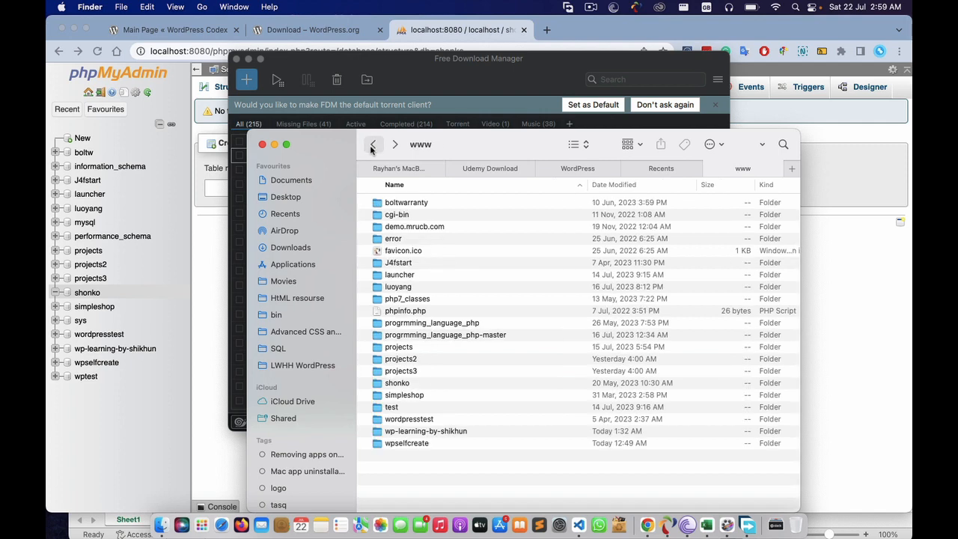
left_click(238, 60)
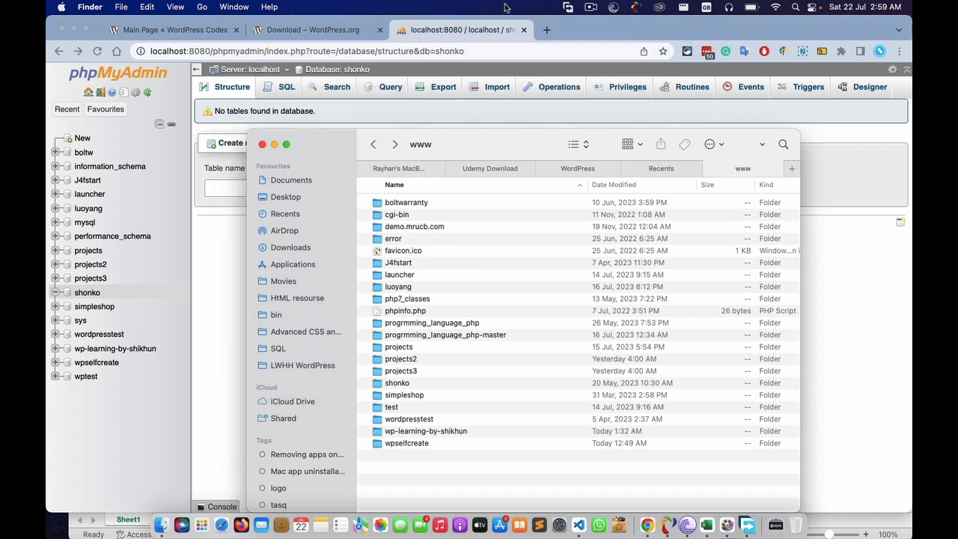
- Load localhost:8080 in a new Chrome tab
left_click(481, 42)
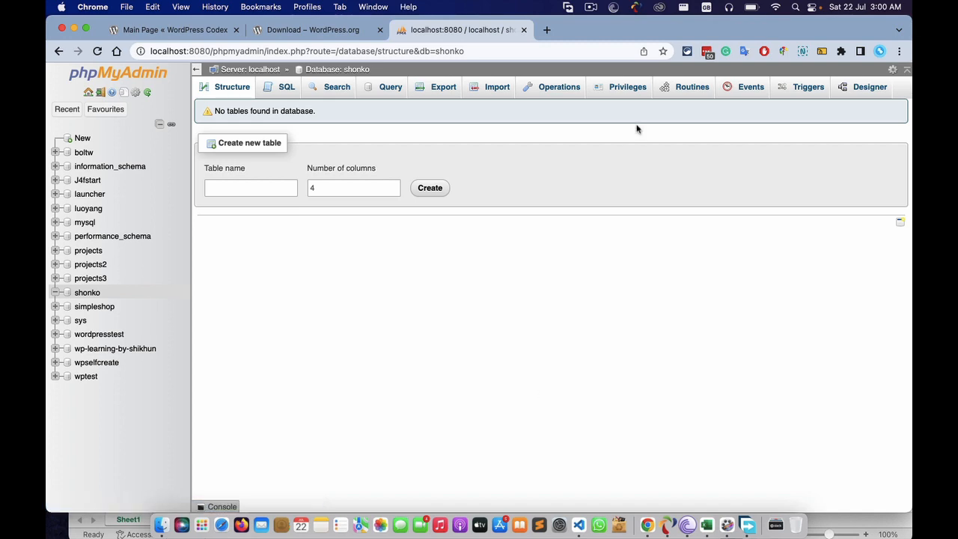
left_click(546, 30)
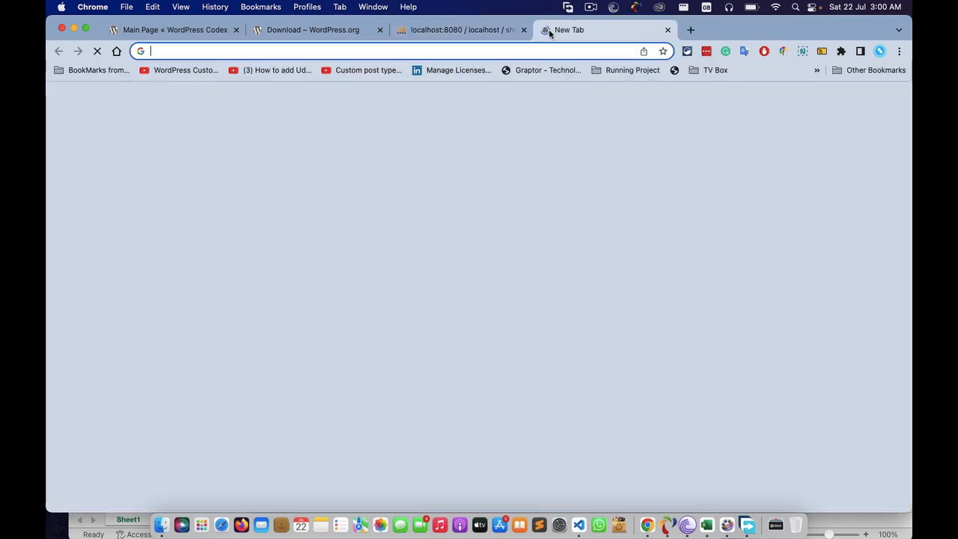
type("lo")
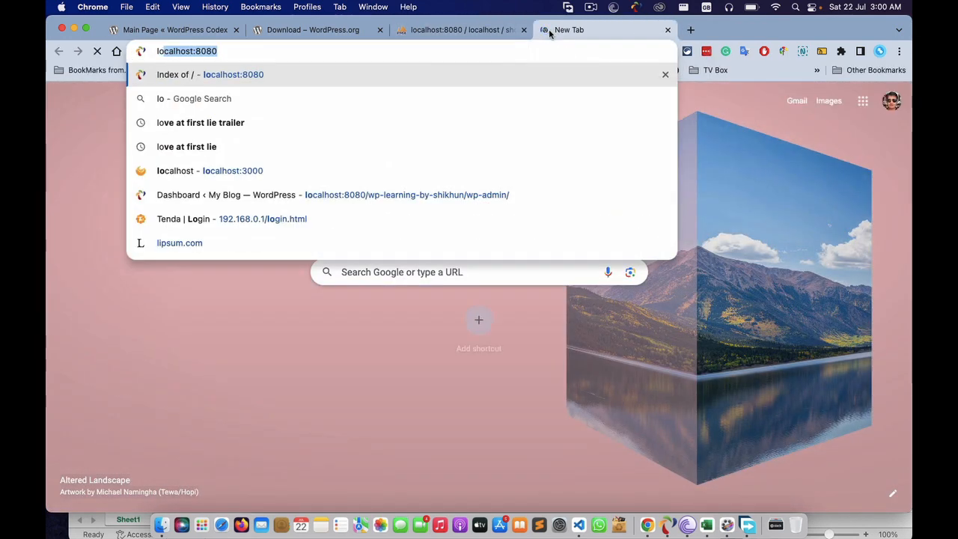
key("Return")
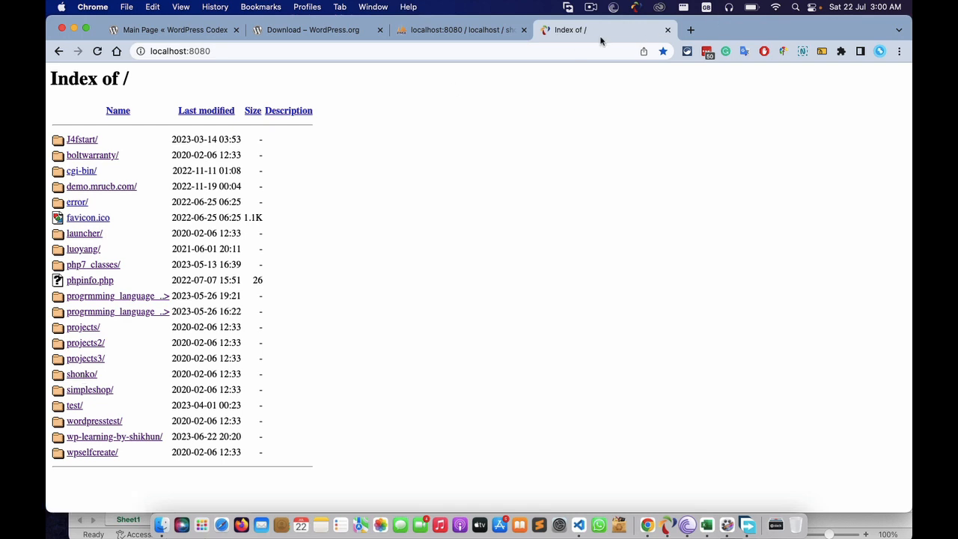
- Open localhost:8080/shonko in another tab to reach the WordPress setup language list
left_click(691, 31)
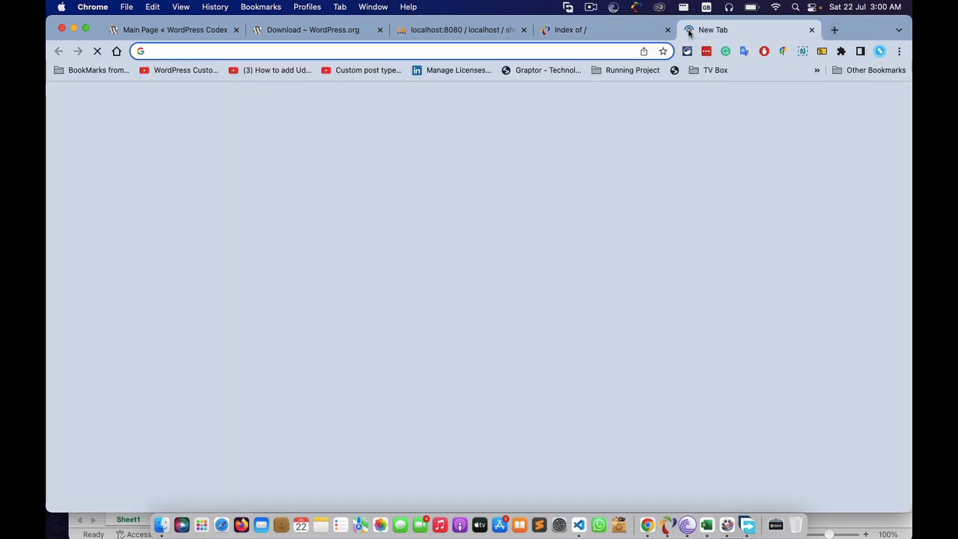
type("lo")
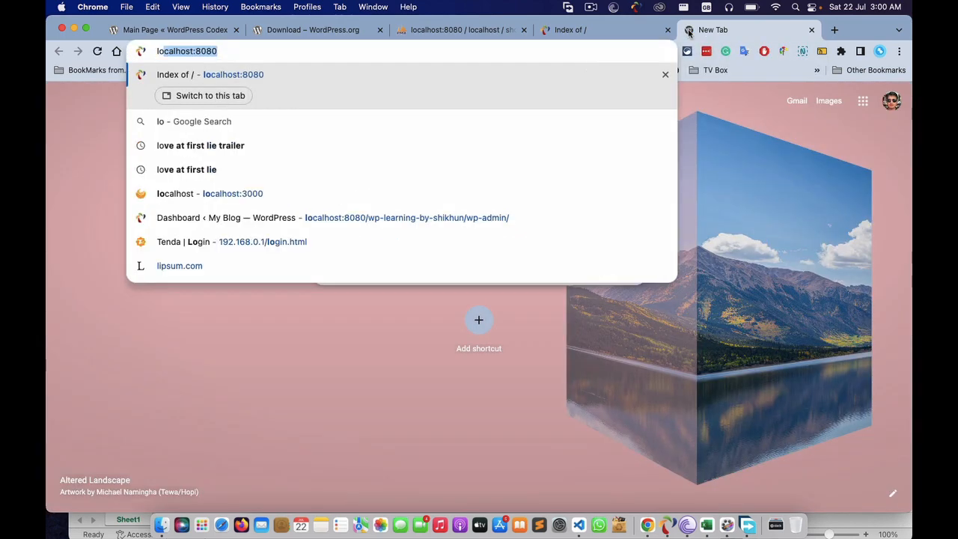
key("Right")
type(".")
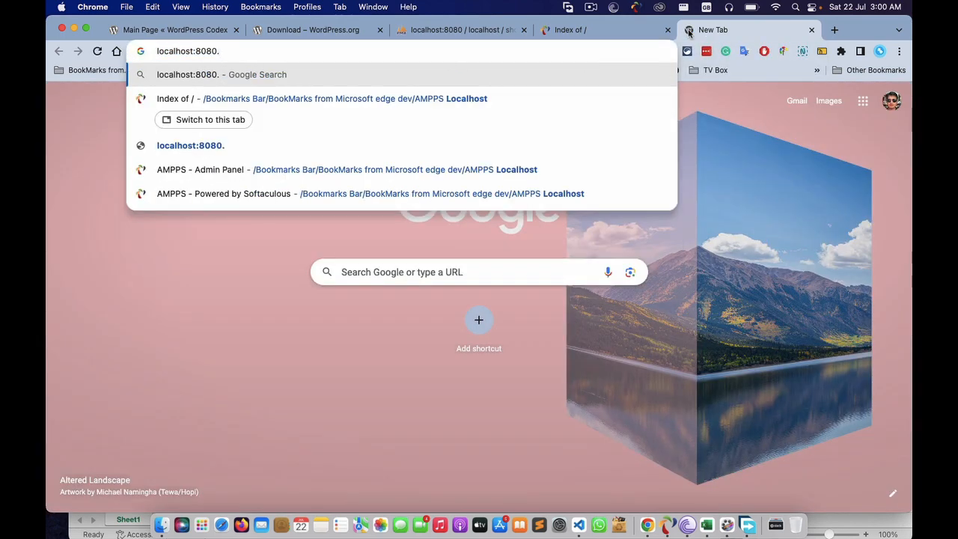
key("BackSpace")
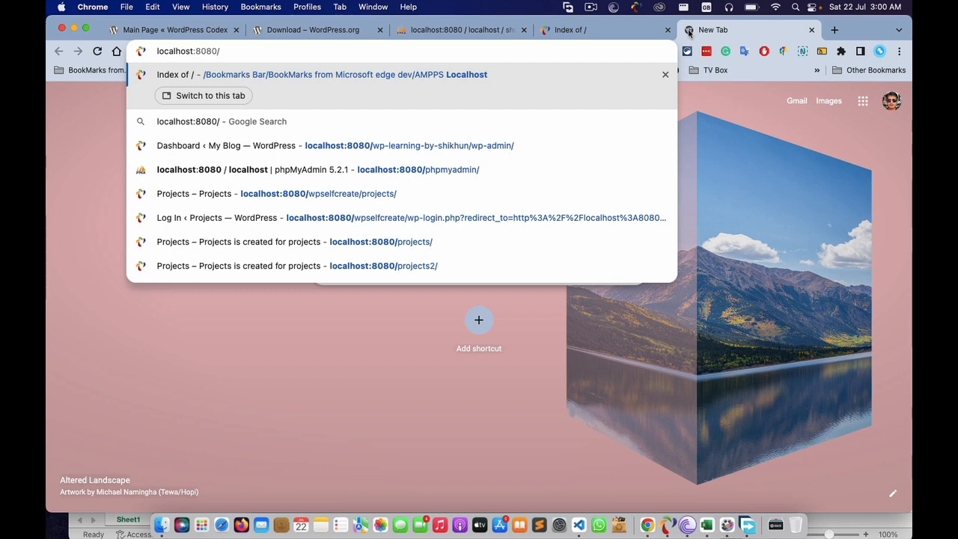
type("shonko")
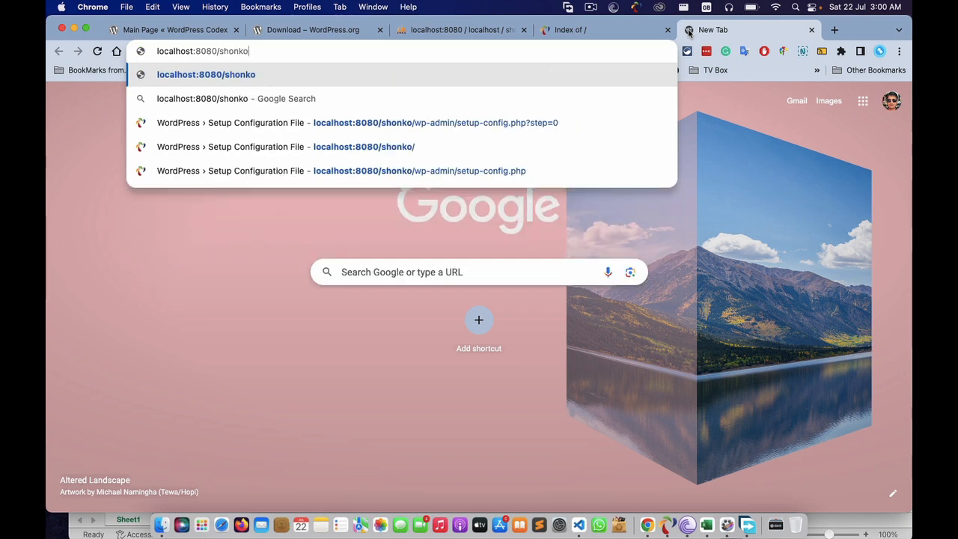
key("Return")
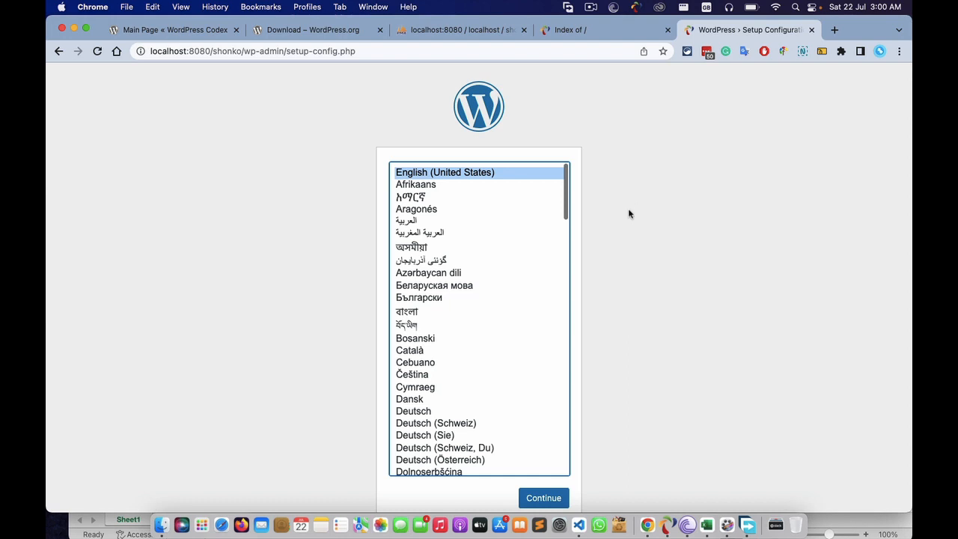
scroll(628, 208, "down", 2)
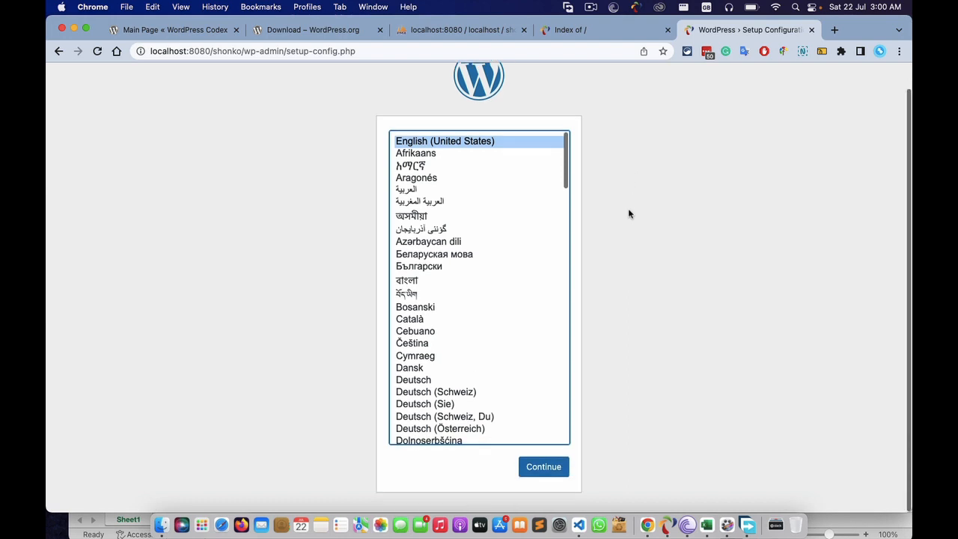
- Continue in English past the welcome screen, check the shonko database, and close the Index of / tab
left_click(543, 472)
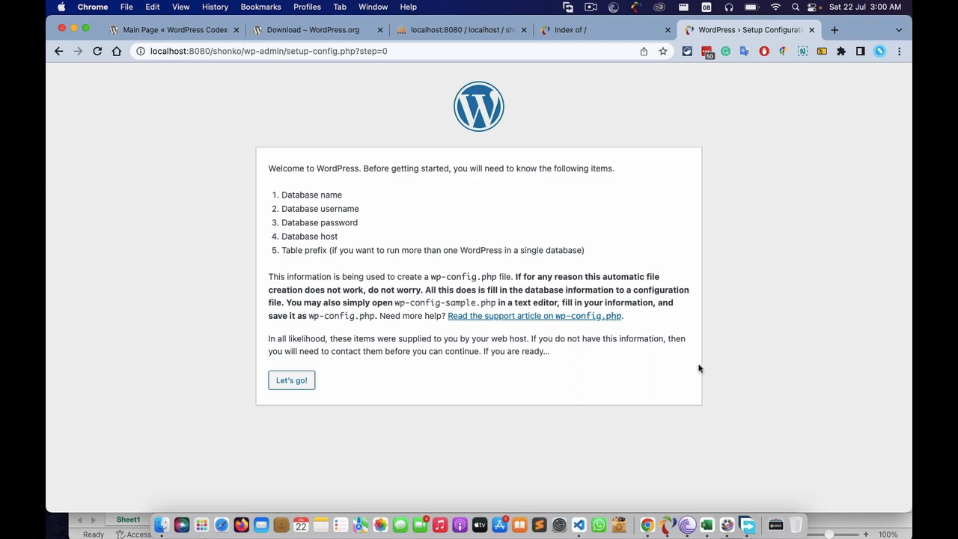
left_click(299, 383)
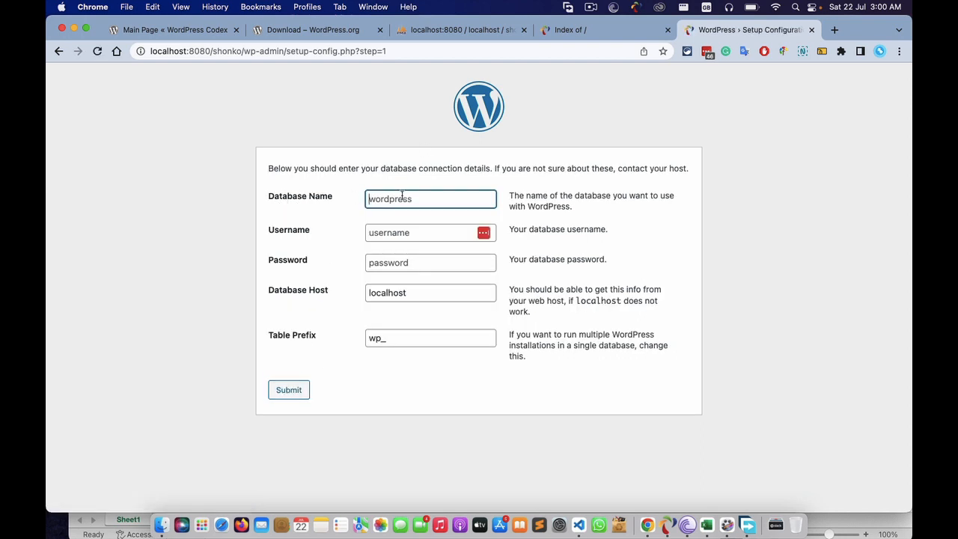
left_click(438, 25)
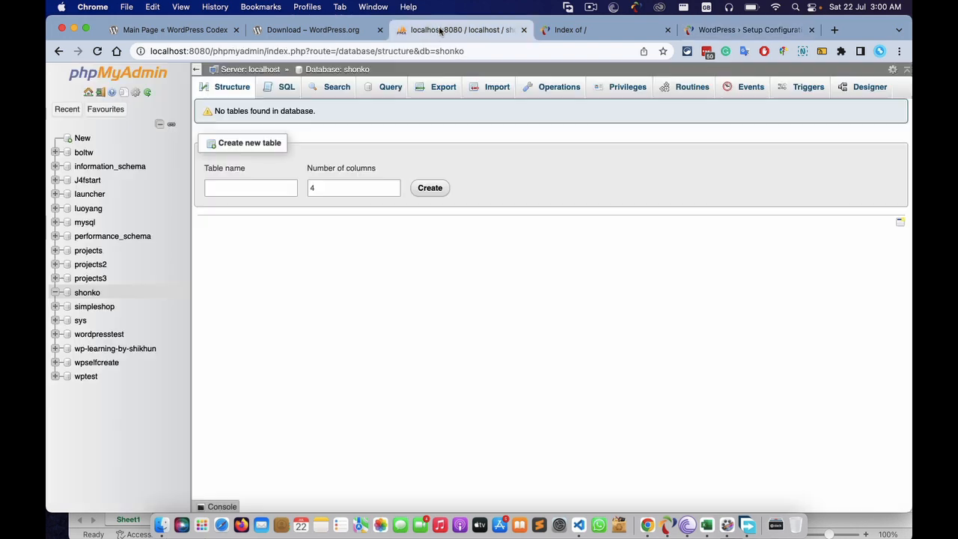
double_click(88, 293)
key("super+c")
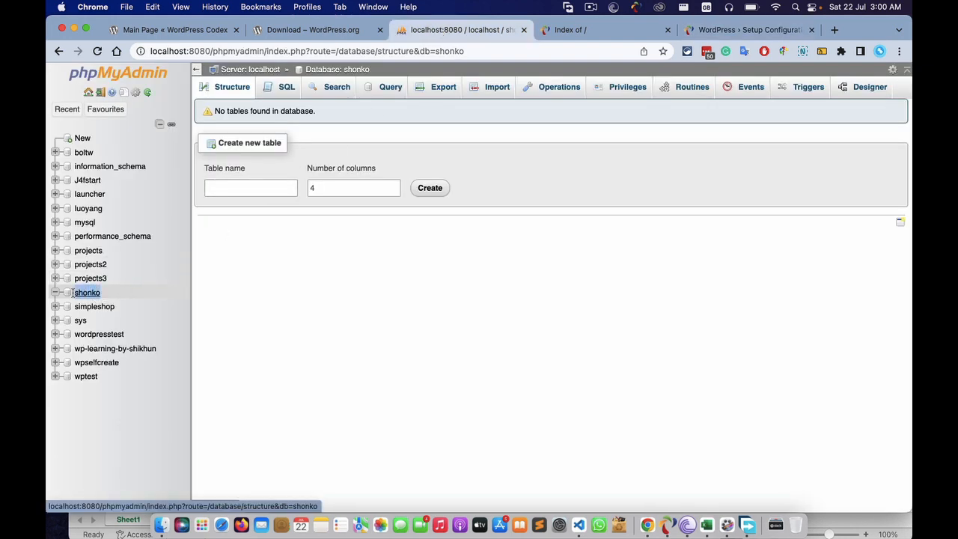
left_click(586, 28)
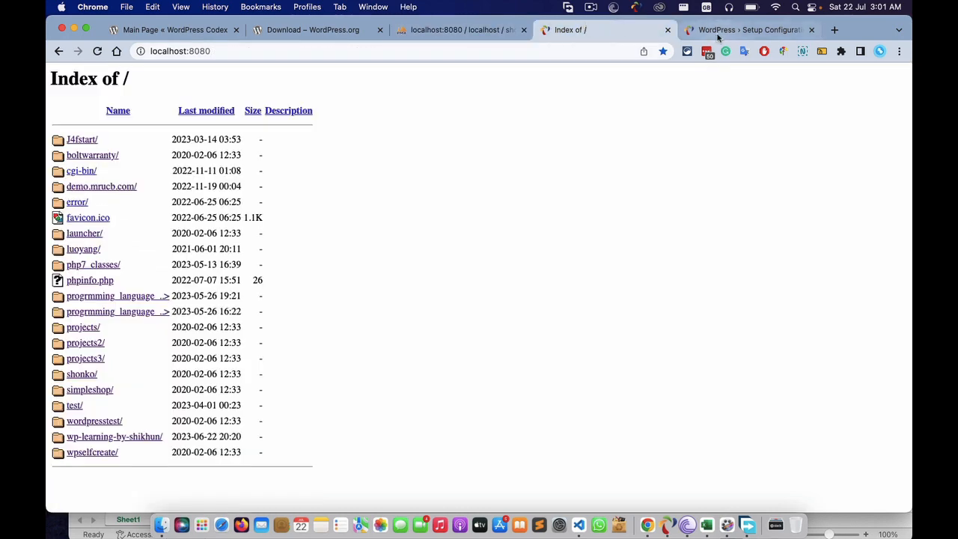
left_click(692, 30)
left_click(668, 30)
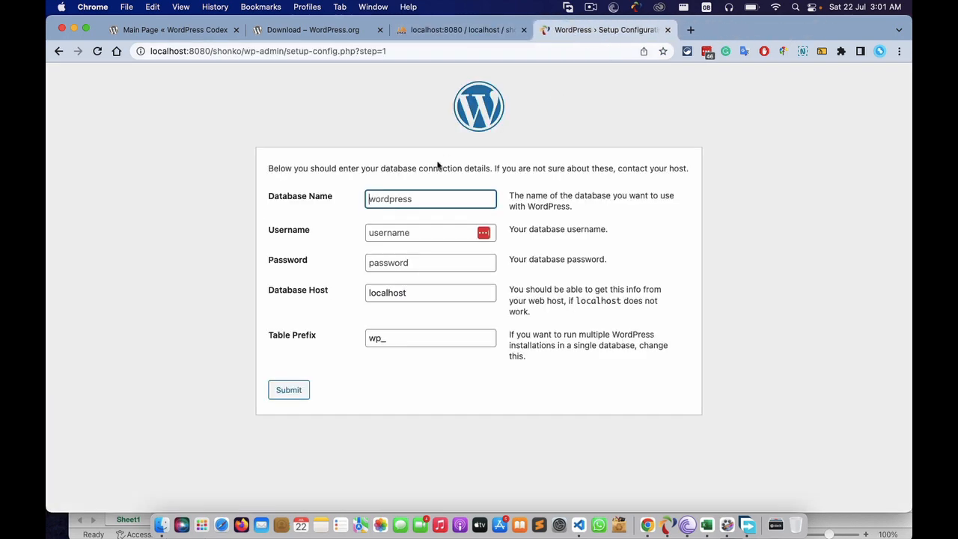
- Enter database name shonko, username root, and the database password in the setup form
left_click(408, 199)
key("super+v")
left_click(416, 233)
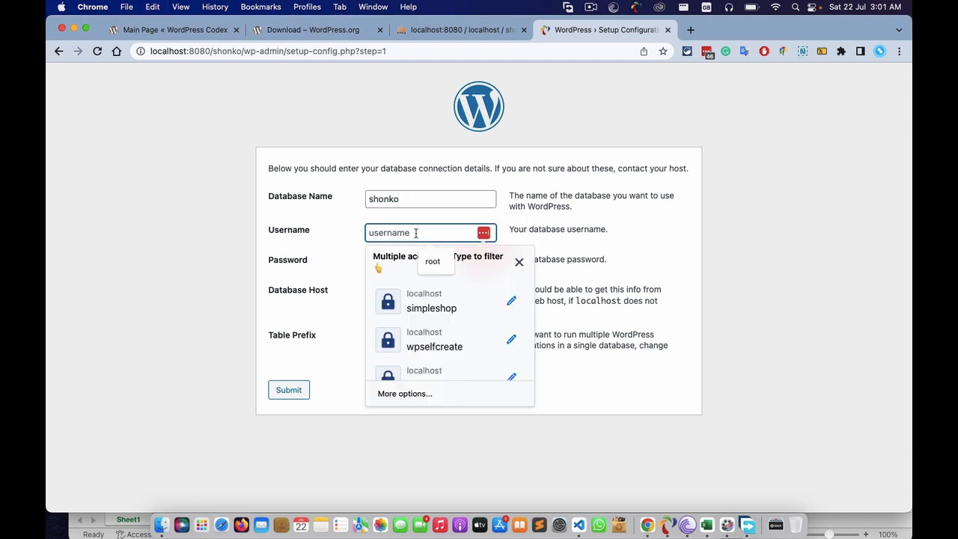
key("super+v")
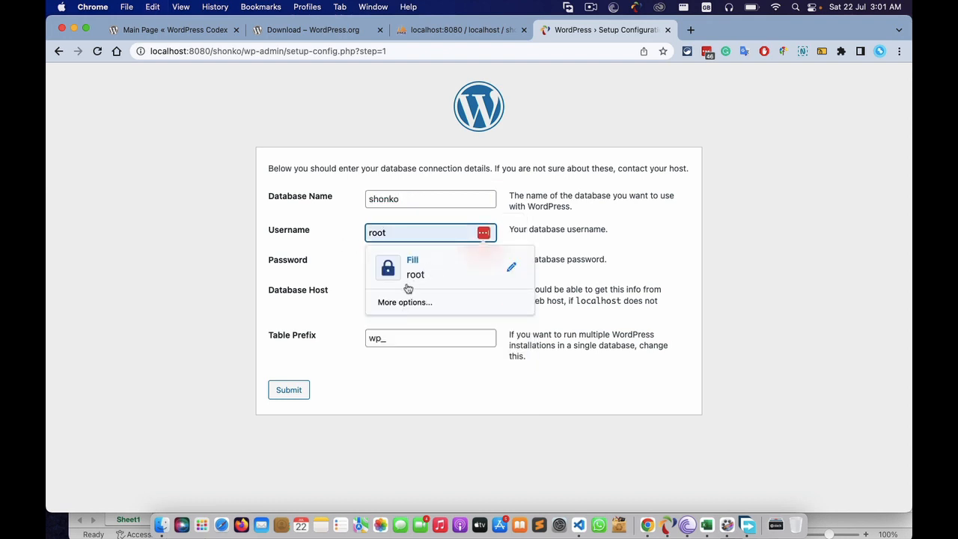
left_click(350, 303)
left_click(417, 262)
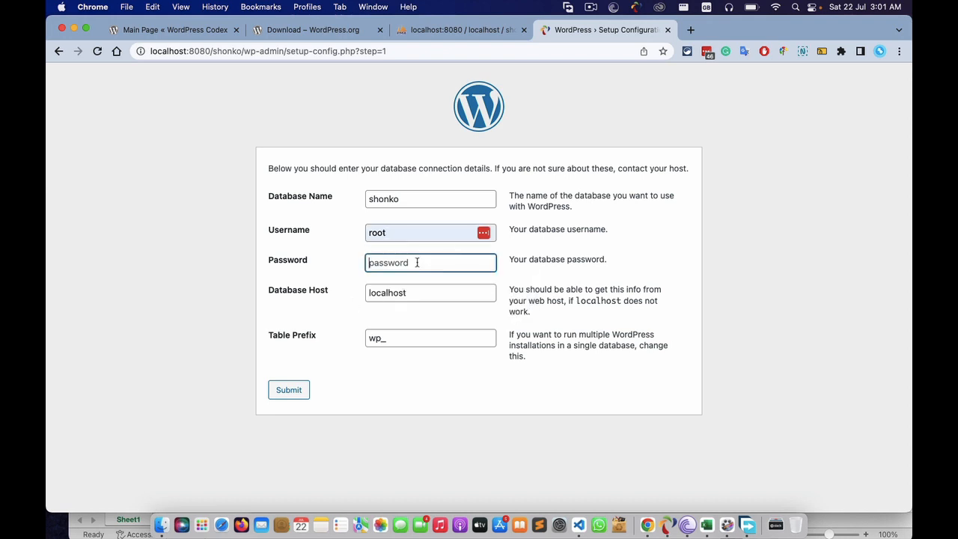
type("mysql")
- Change the table prefix to ry_ and submit the connection details
left_click(381, 339)
key("BackSpace")
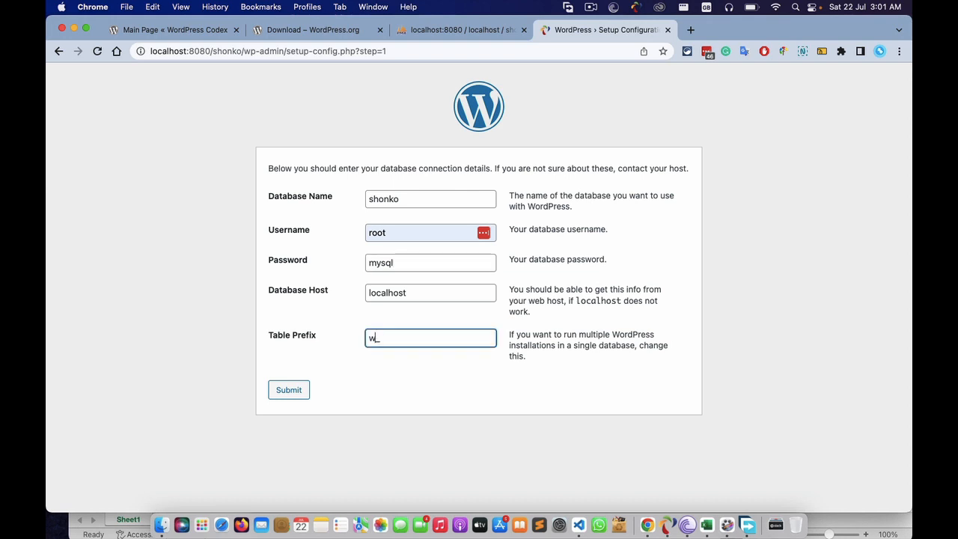
key("BackSpace")
type("ry")
left_click(388, 367)
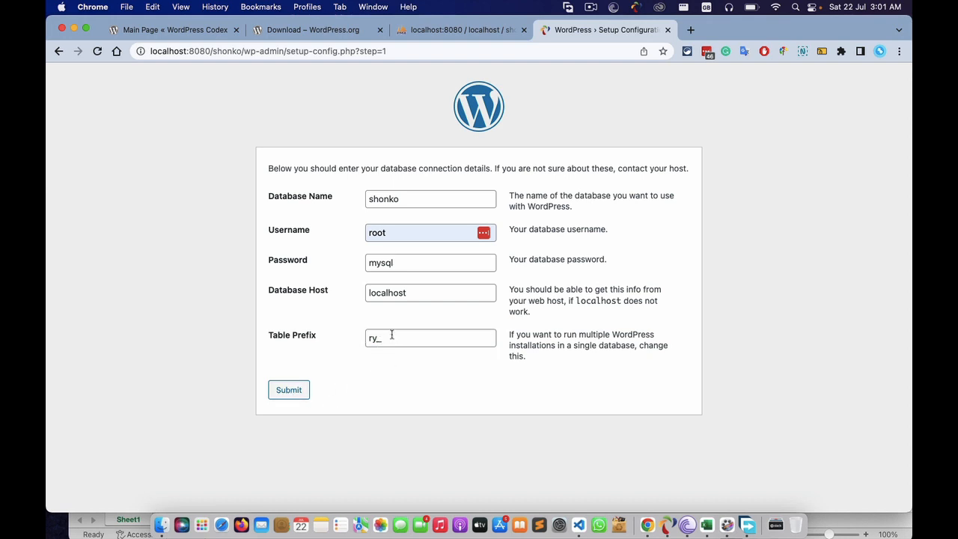
left_click(290, 390)
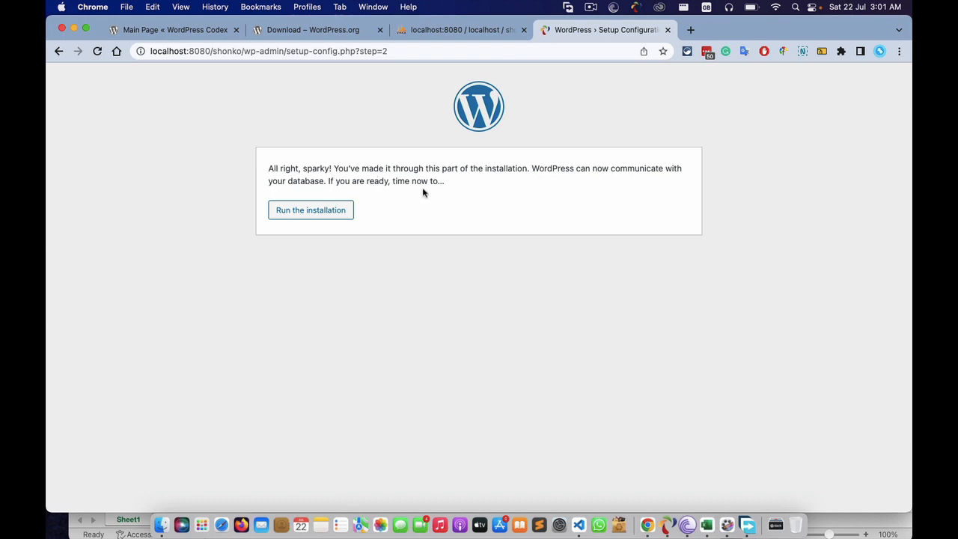
- Run the WordPress installation and clear the autofill suggestions off the form
left_click(312, 215)
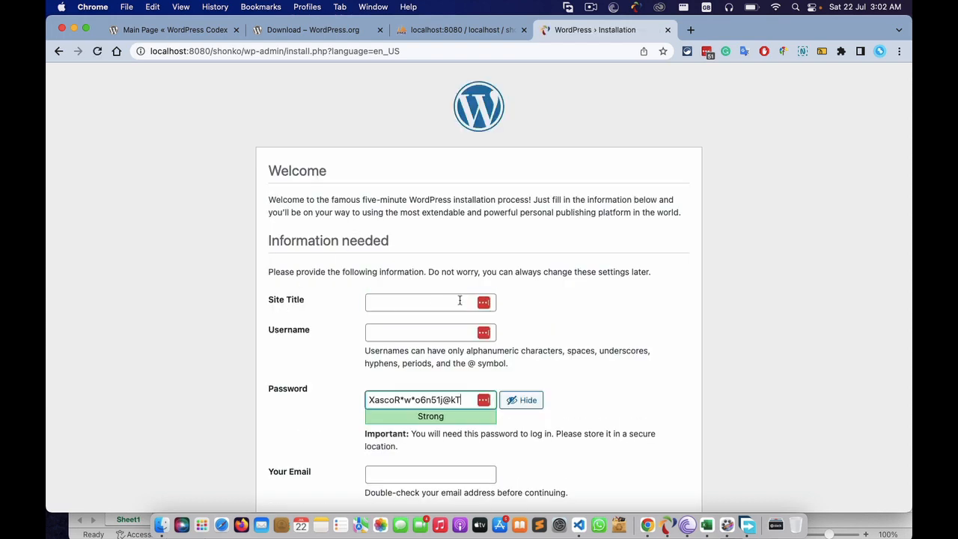
left_click(427, 307)
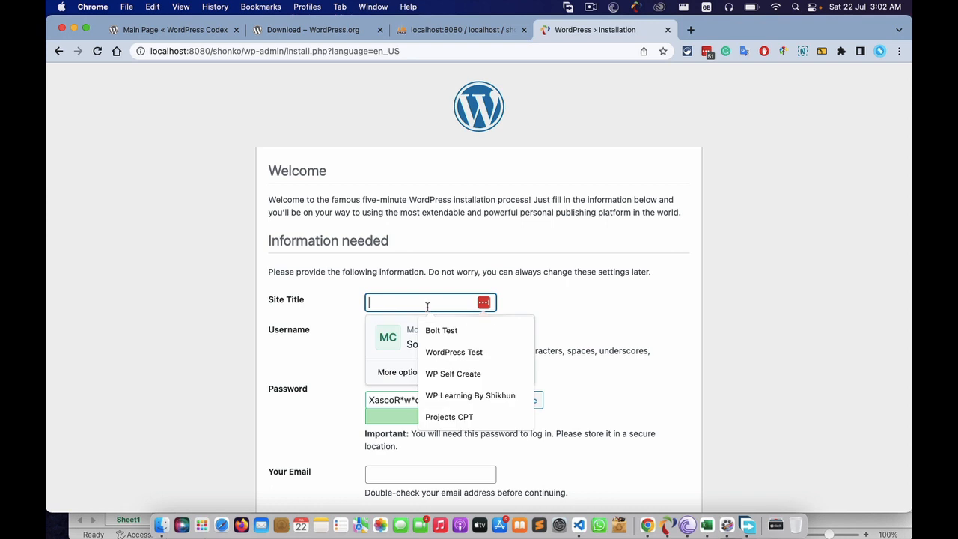
left_click(635, 266)
scroll(450, 222, "down", 2)
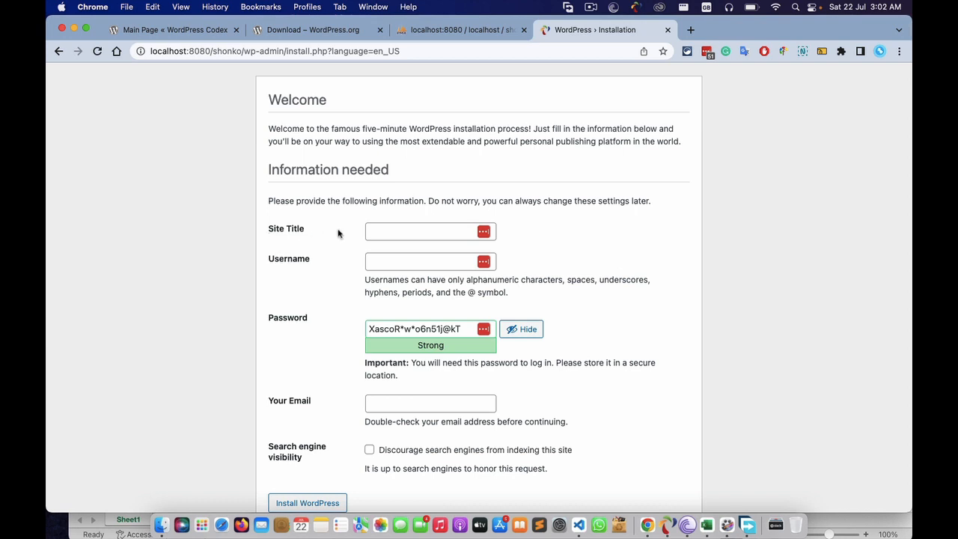
- Enter 'Shonko' as the Site Title
left_click(397, 232)
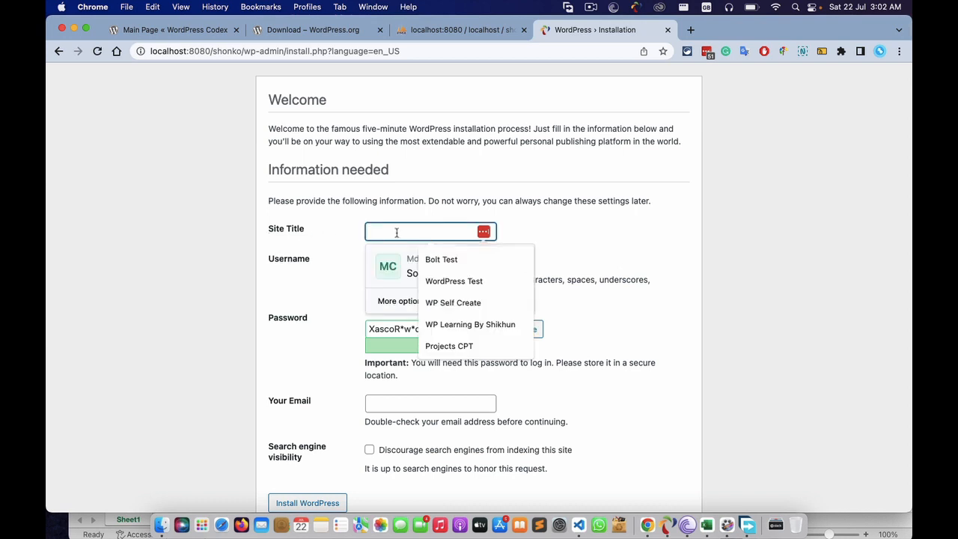
left_click(573, 226)
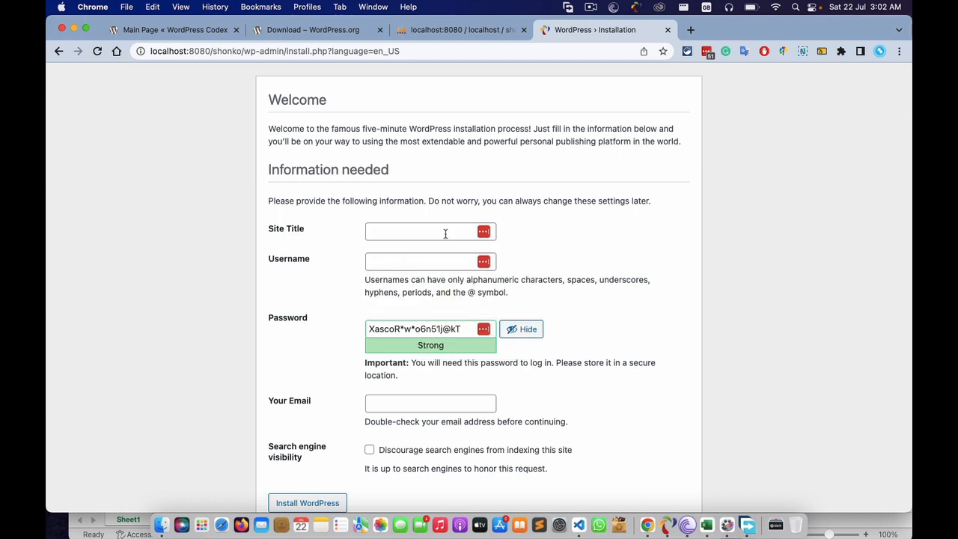
left_click(393, 229)
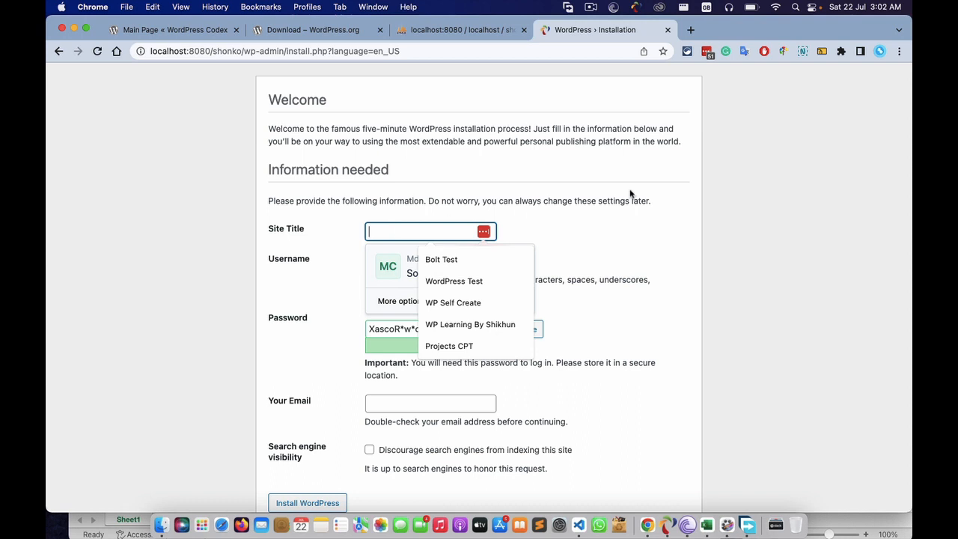
left_click(625, 229)
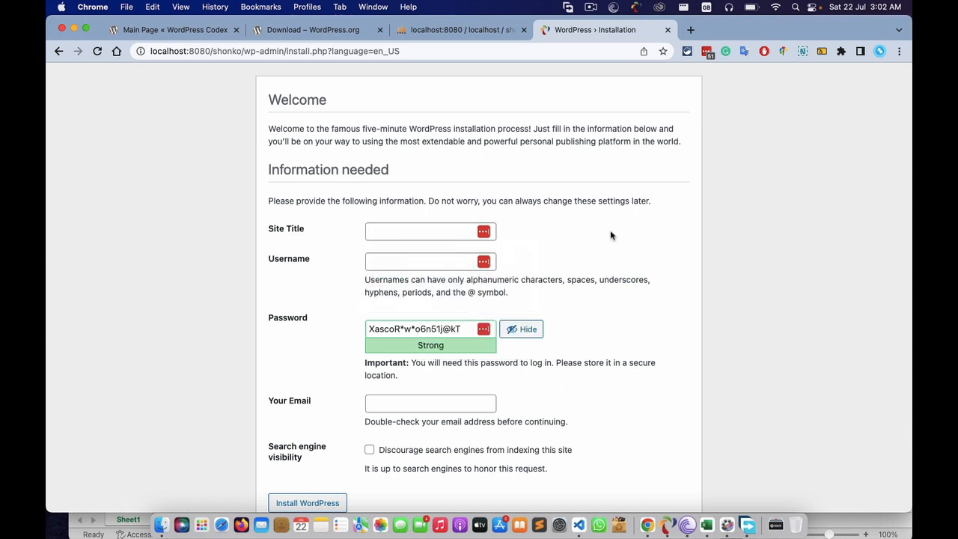
left_click(392, 233)
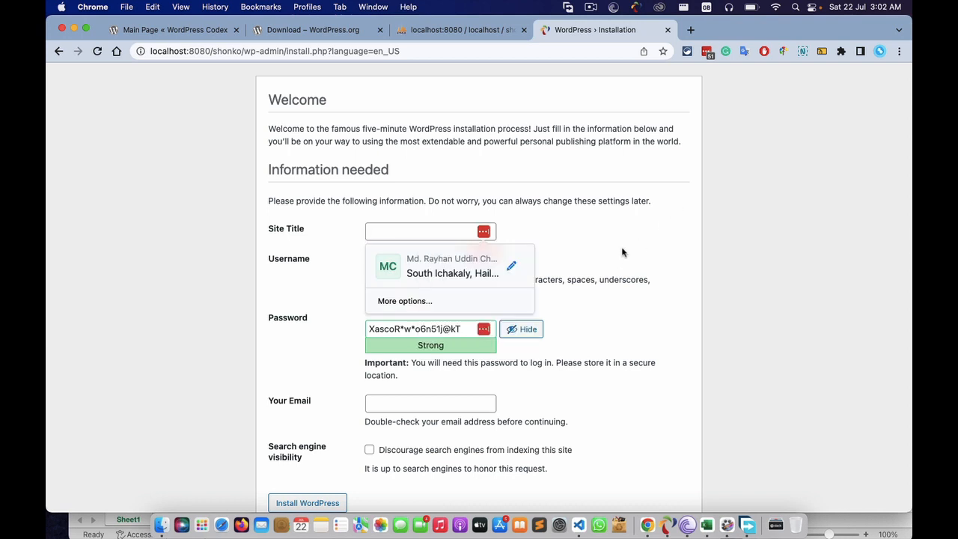
left_click(414, 232)
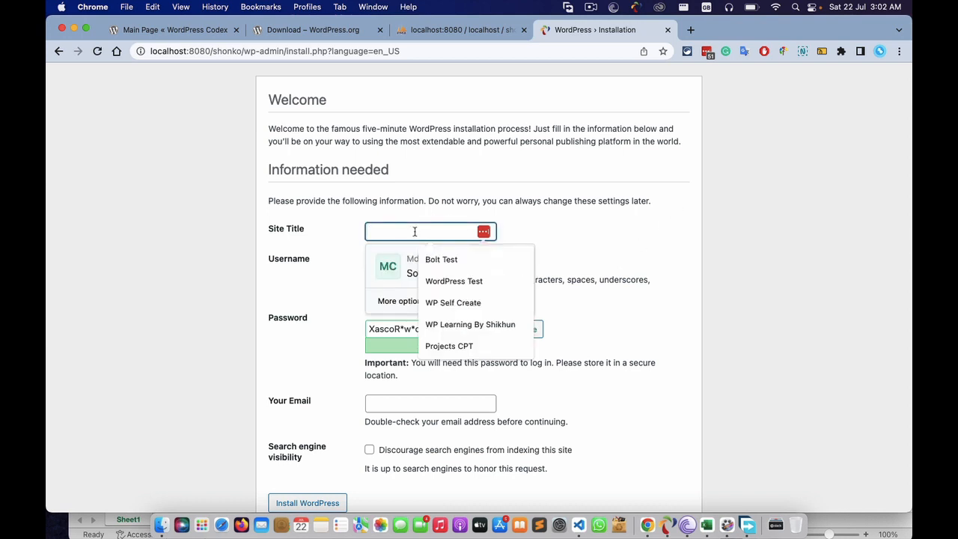
type("S")
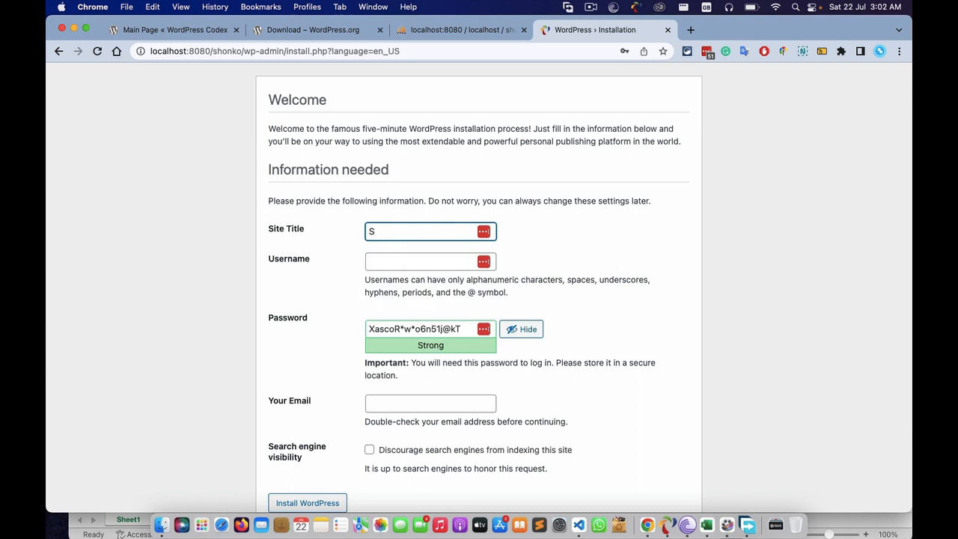
type("honko")
key("Tab")
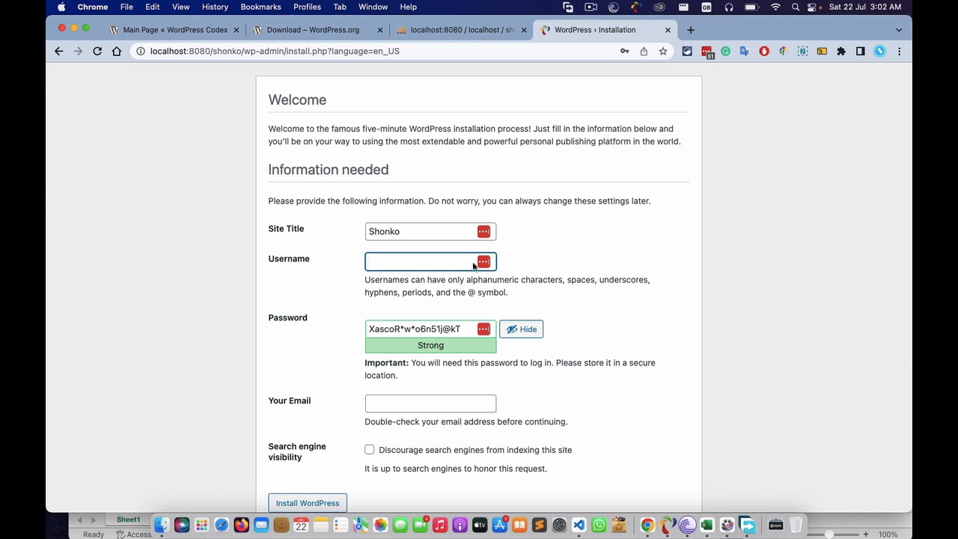
- Copy the admin username from Excel cell E8 into the WordPress Username field
left_click(714, 522)
double_click(267, 171)
key("super+c")
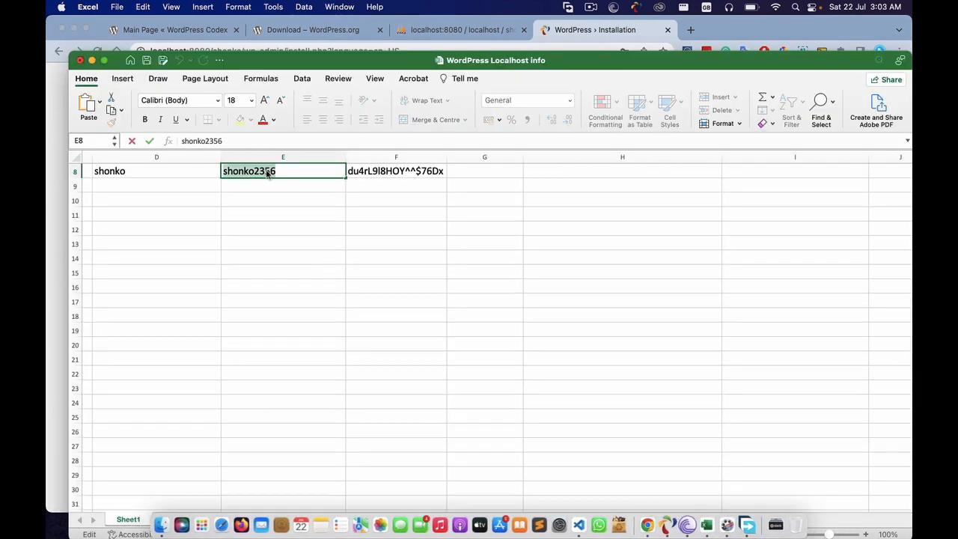
key("super+Tab")
key("super+v")
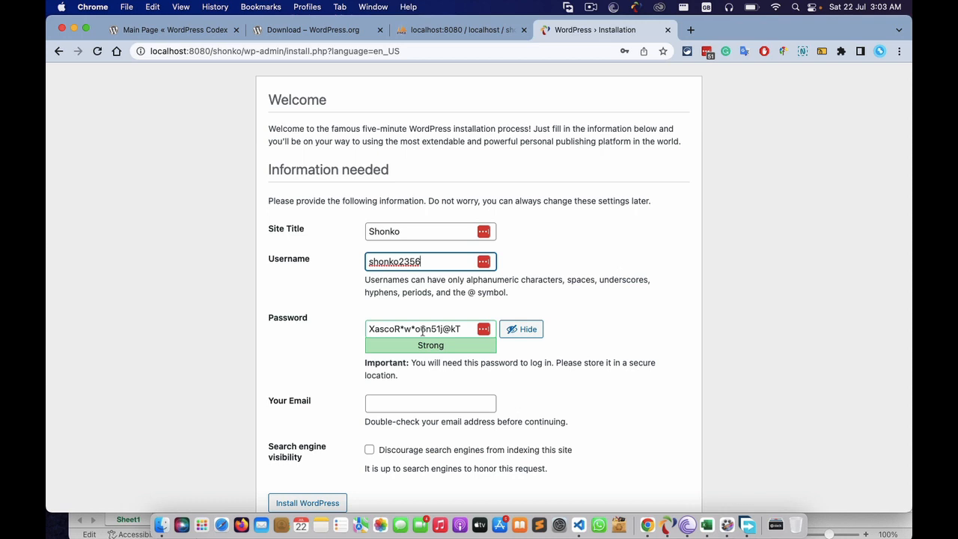
- Select the whole generated password in the Password field, dismissing the password-manager suggestions
left_click(464, 329)
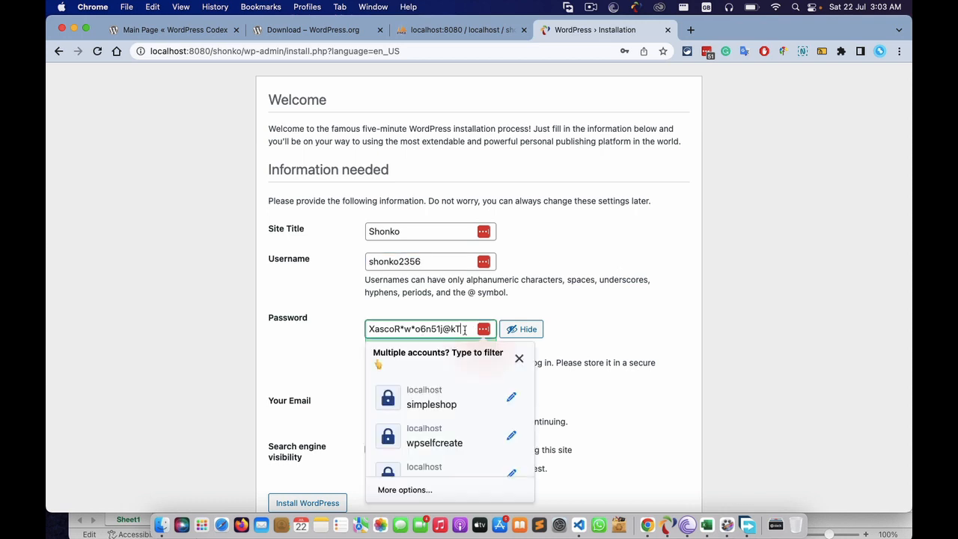
left_click(600, 327)
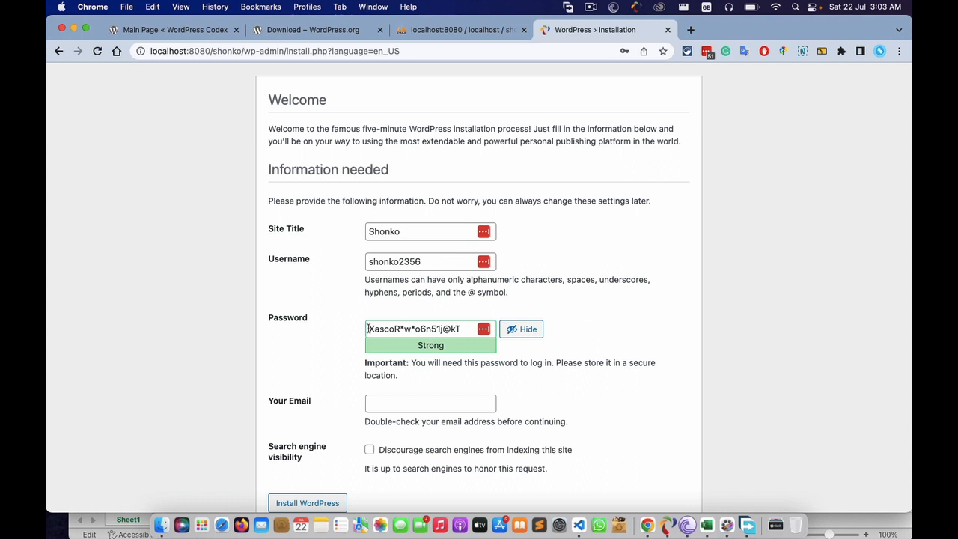
left_click_drag(368, 329, 465, 324)
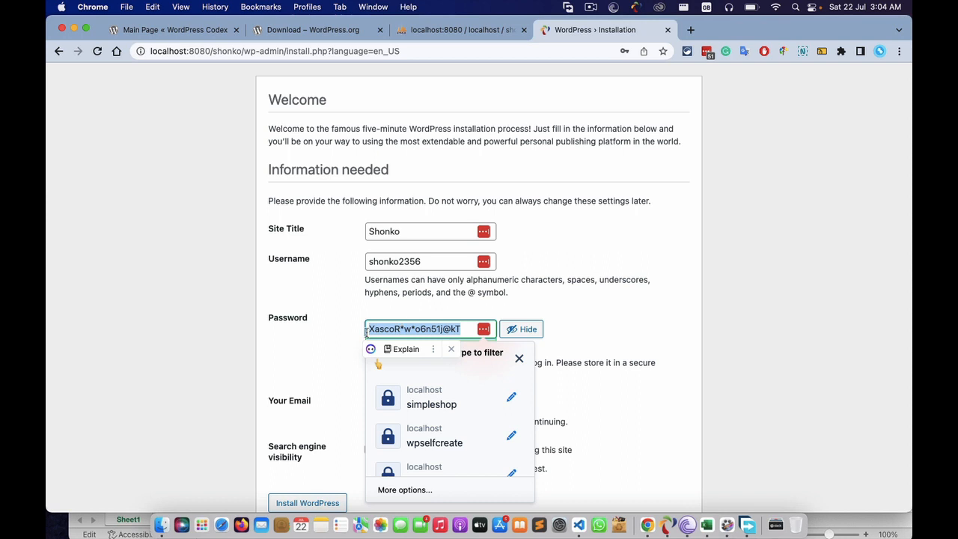
left_click(608, 330)
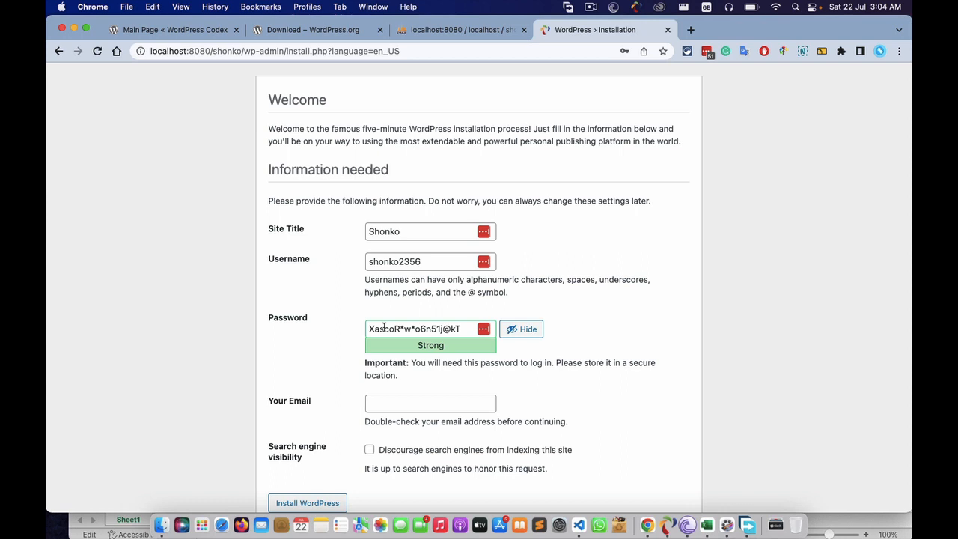
left_click(459, 329)
triple_click(459, 330)
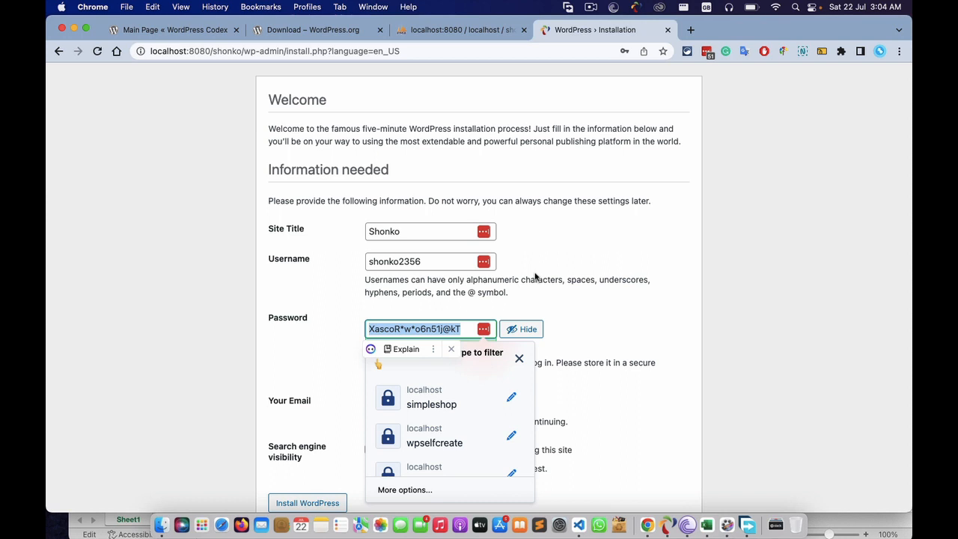
left_click(607, 324)
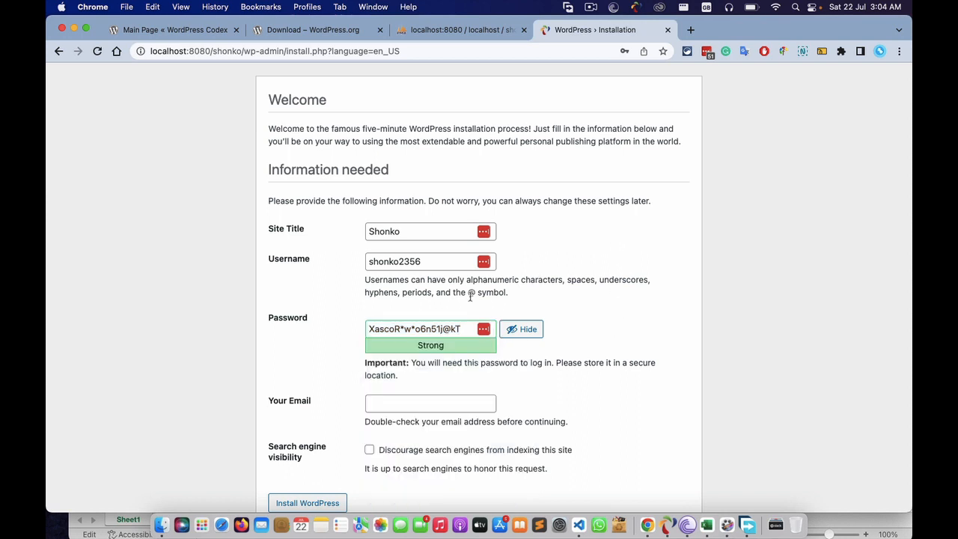
- Load passwordsgenerator.net in a new Chrome tab via the 'password' address completion
left_click(689, 29)
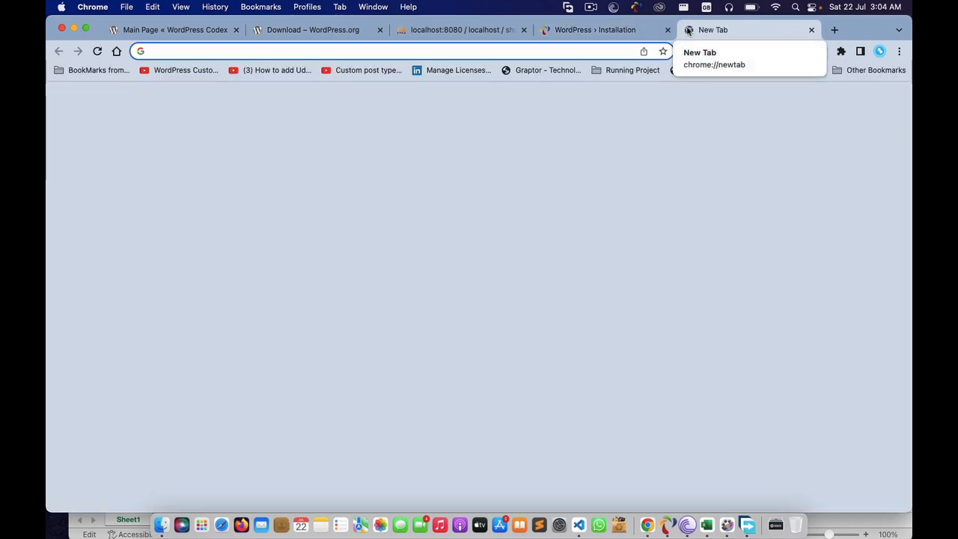
type("w")
key("BackSpace")
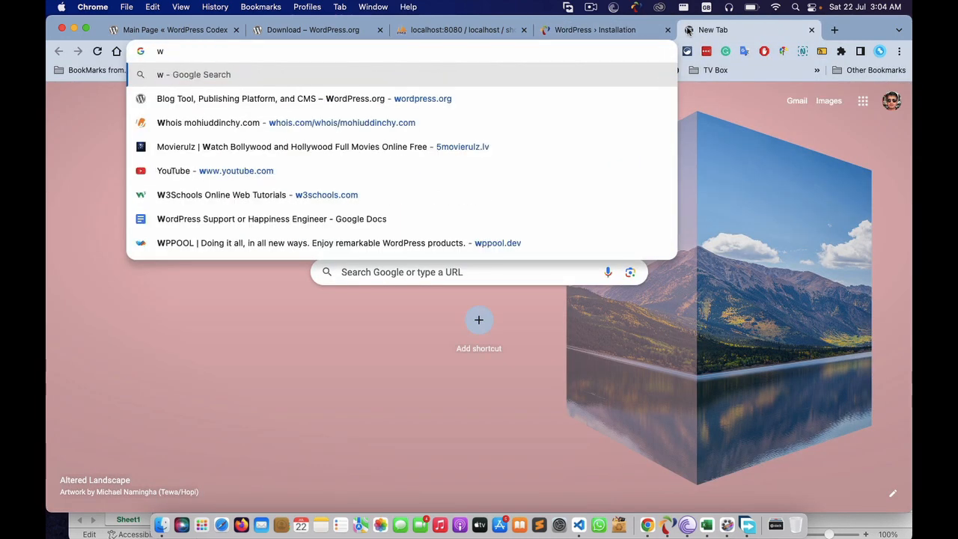
key("BackSpace")
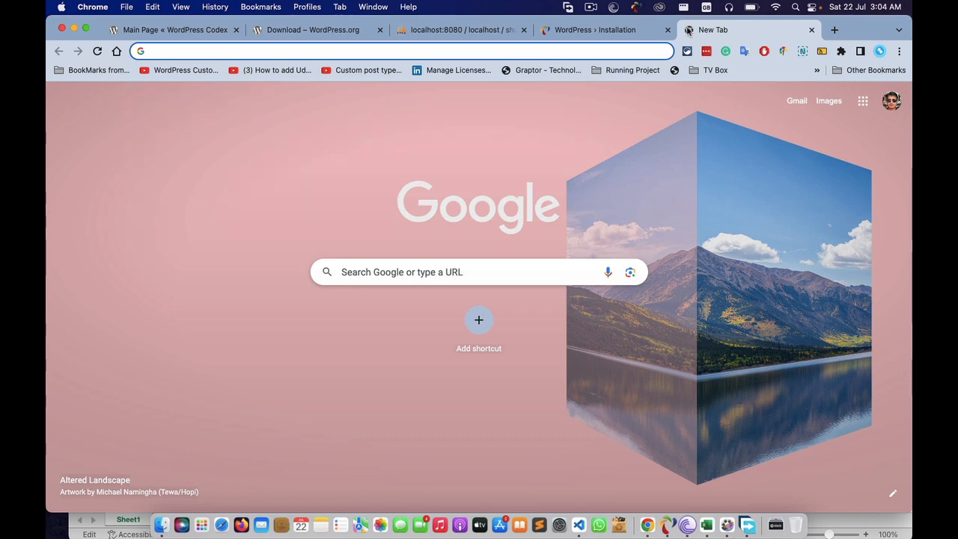
type("p")
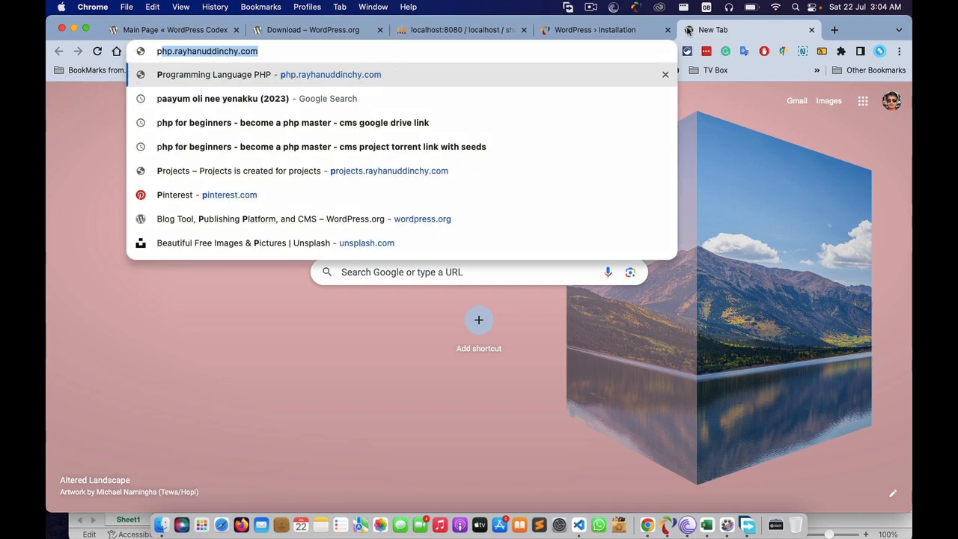
type("assor")
key("BackSpace")
key("BackSpace")
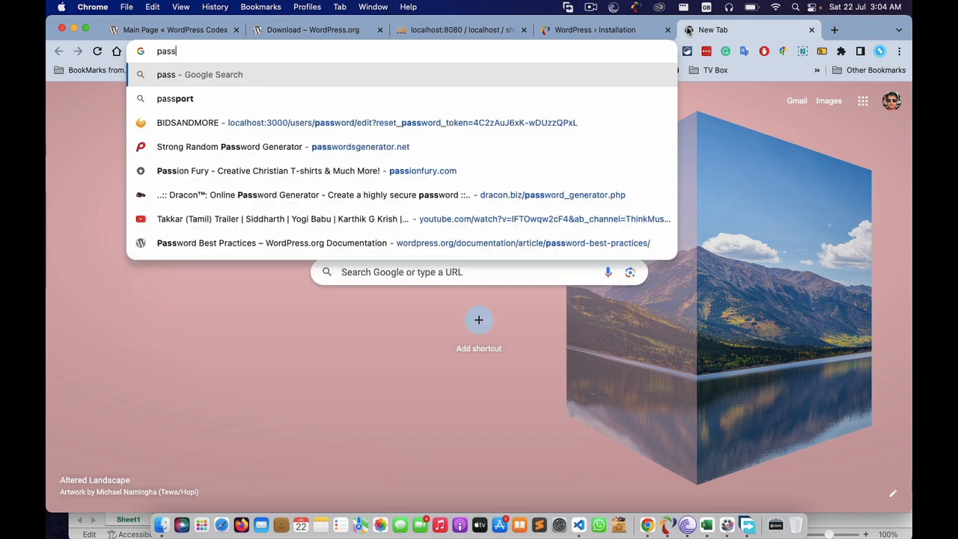
type("word")
key("Return")
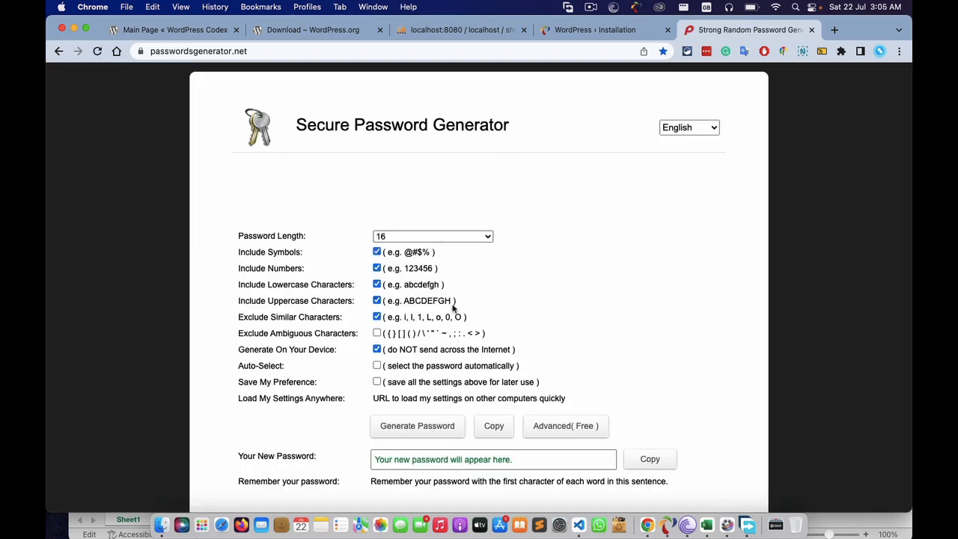
- Set the generator to exclude ambiguous characters and use a length of 17
left_click(377, 333)
left_click(468, 236)
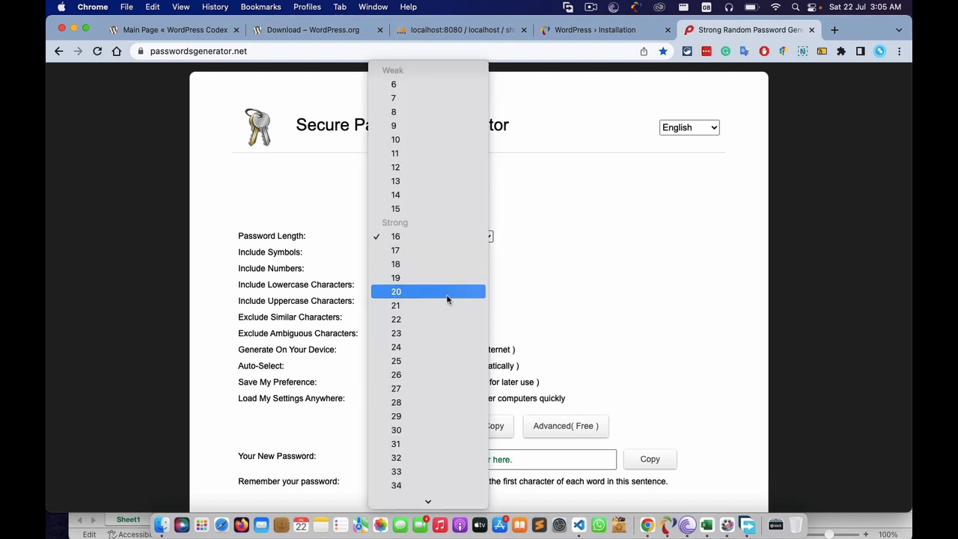
left_click(397, 250)
left_click(598, 285)
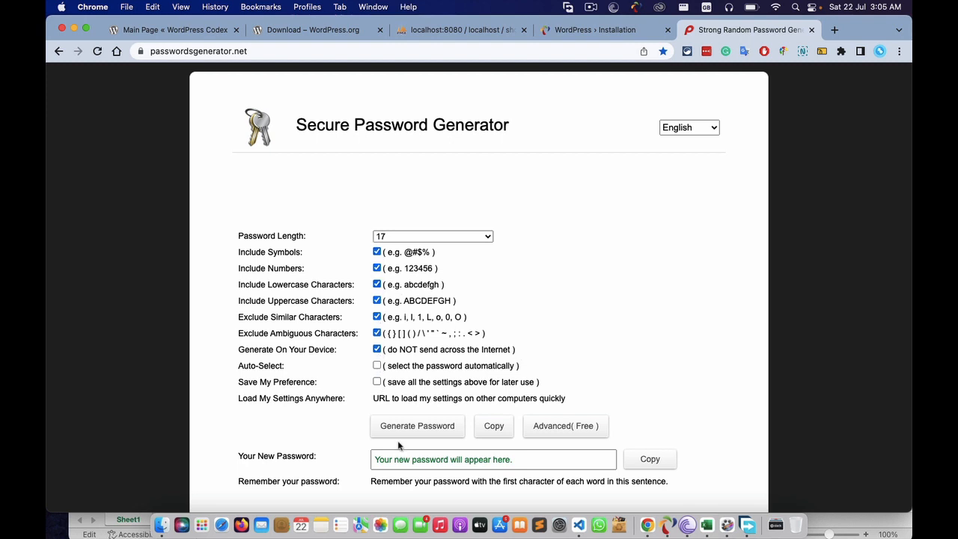
- Generate and copy a new password, then go back to the WordPress Installation tab
left_click(431, 435)
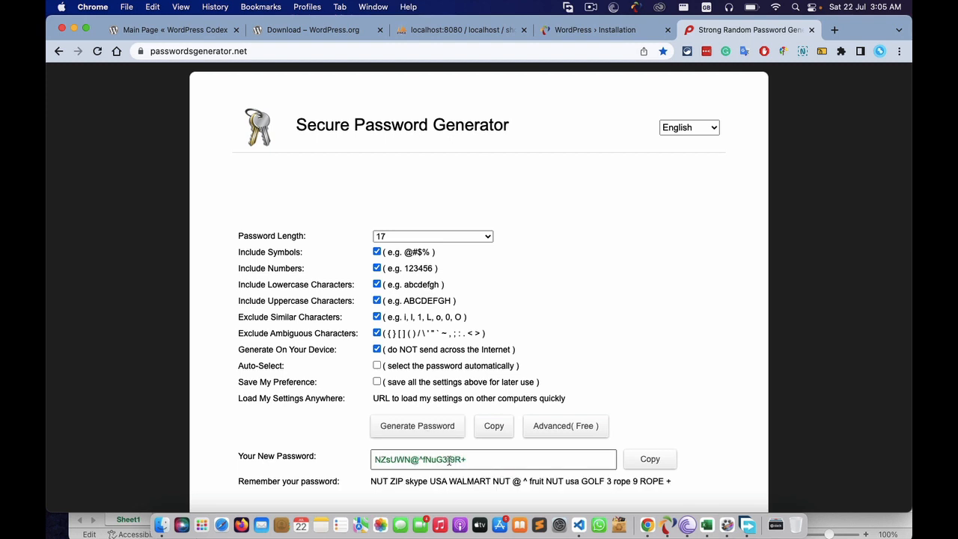
left_click(647, 461)
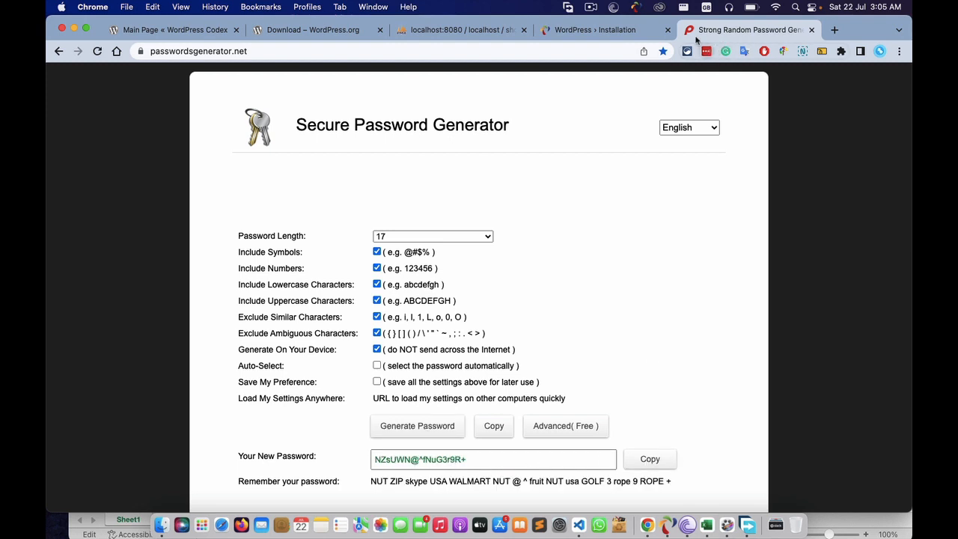
left_click(629, 31)
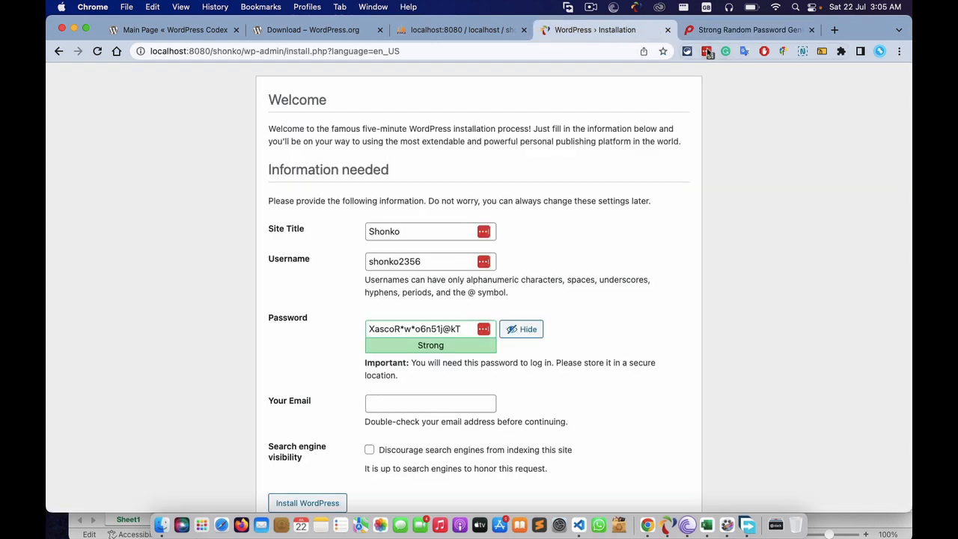
- Open the LastPass password generator and refresh its suggestion several times
left_click(707, 51)
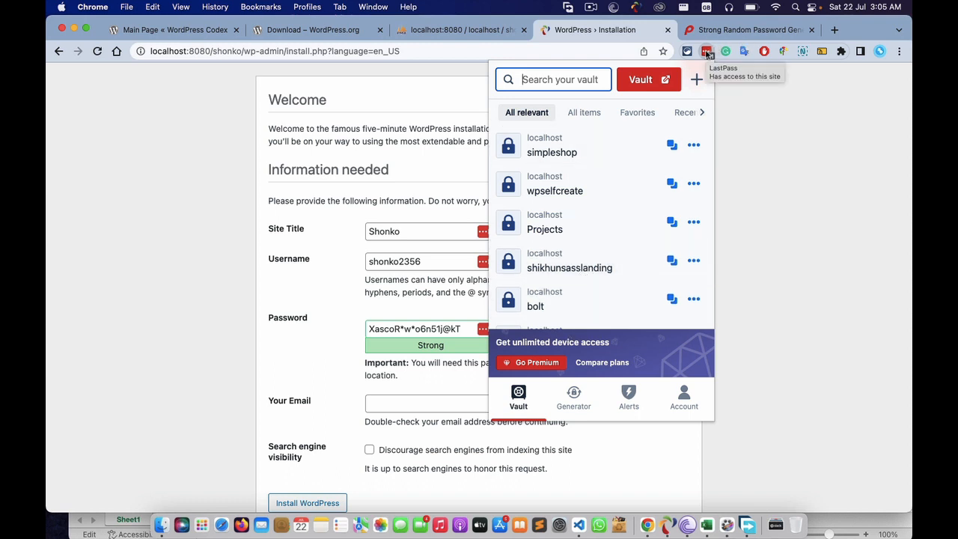
left_click(576, 401)
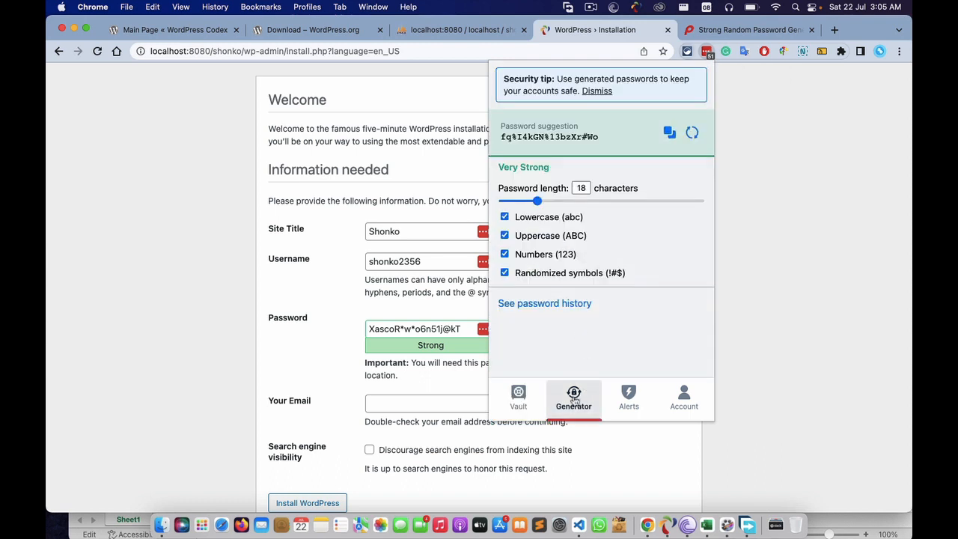
left_click(692, 132)
left_click(692, 132)
left_click(692, 132)
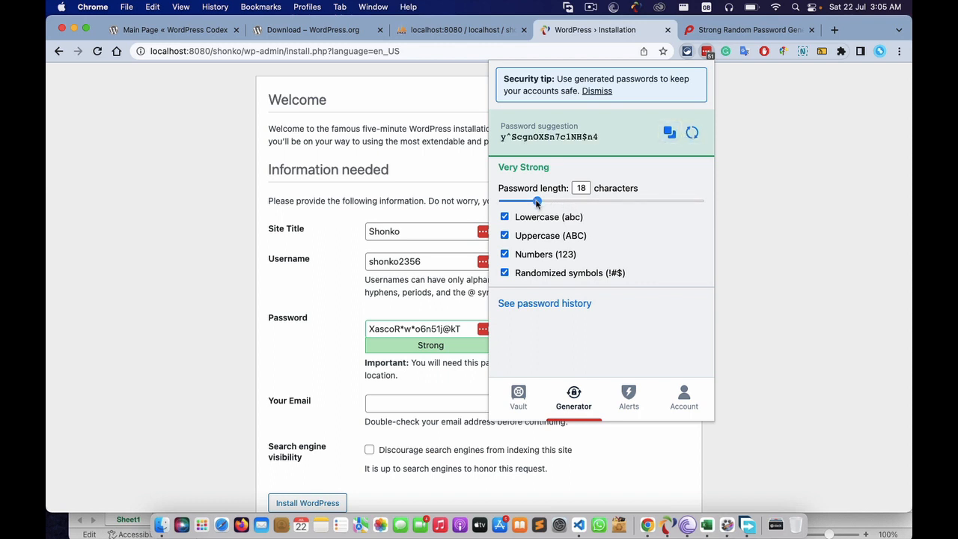
mouse_move(536, 202)
left_mouse_down()
mouse_move(545, 201)
mouse_move(516, 202)
mouse_move(546, 202)
left_mouse_up()
- Set the LastPass password length to 16, regenerate, and copy the suggested password
double_click(580, 189)
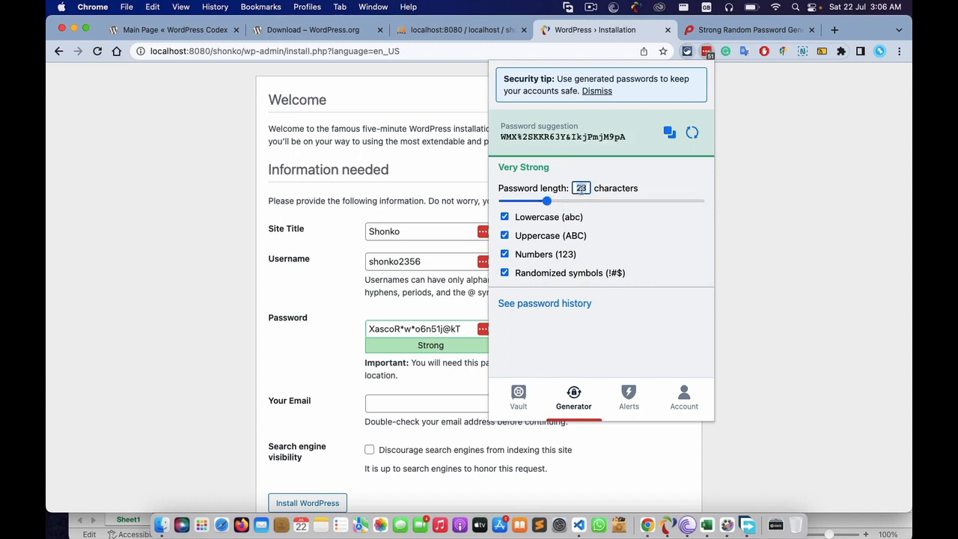
type("gh")
key("BackSpace")
key("BackSpace")
type("16")
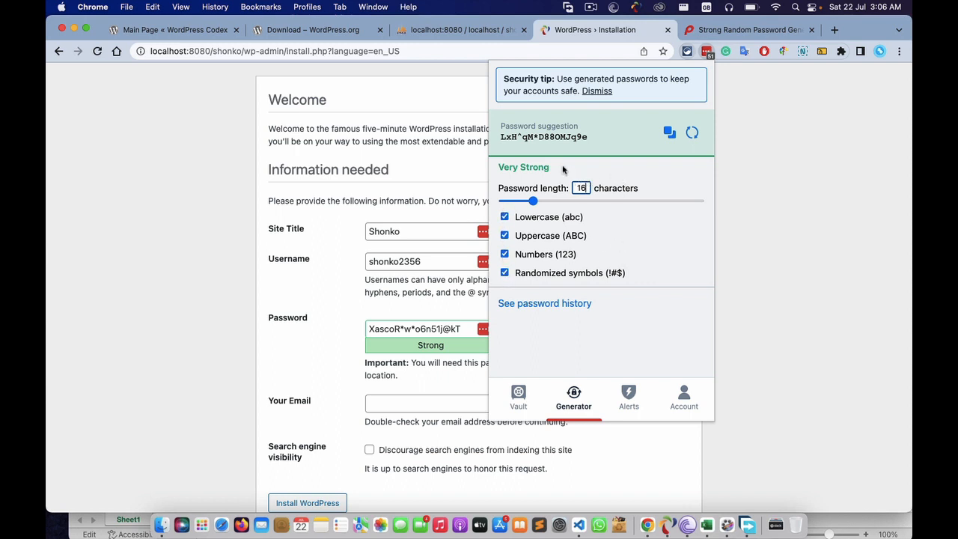
left_click(689, 133)
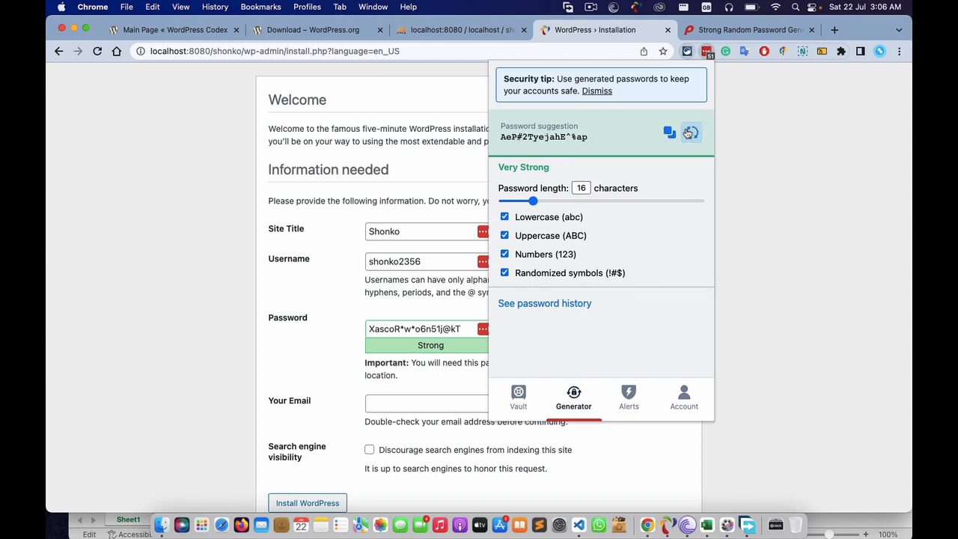
left_click(689, 133)
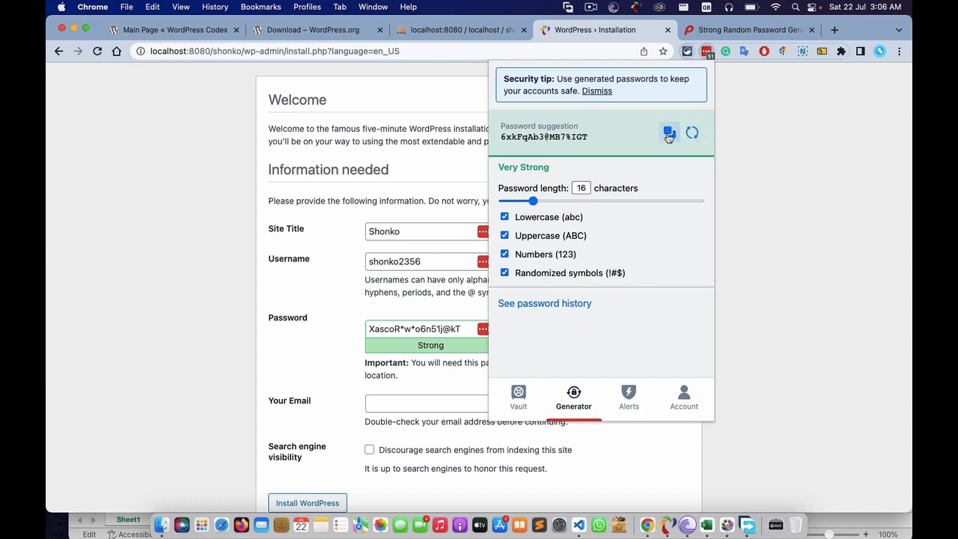
left_click(669, 137)
left_click(844, 130)
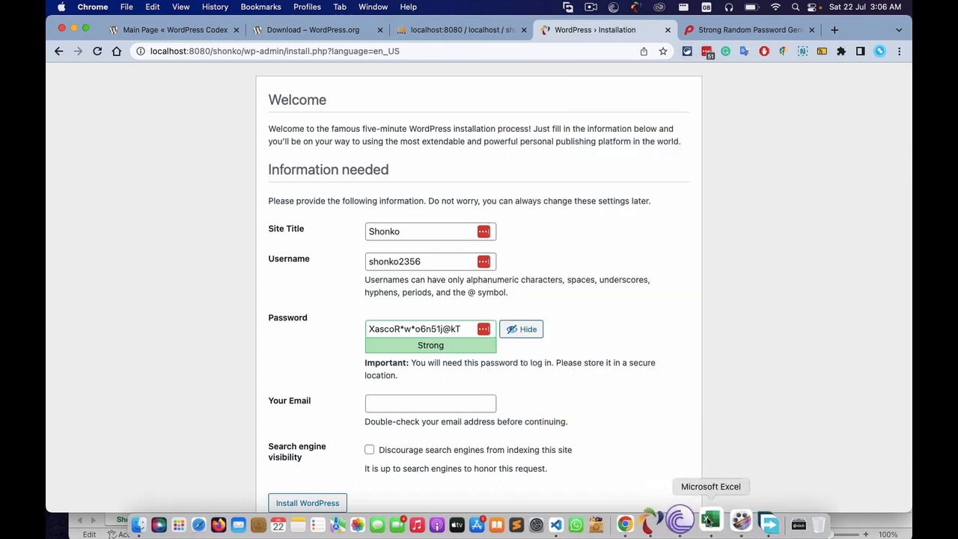
- Select the stored password text in Excel cell F8 and return to Chrome
left_click(748, 522)
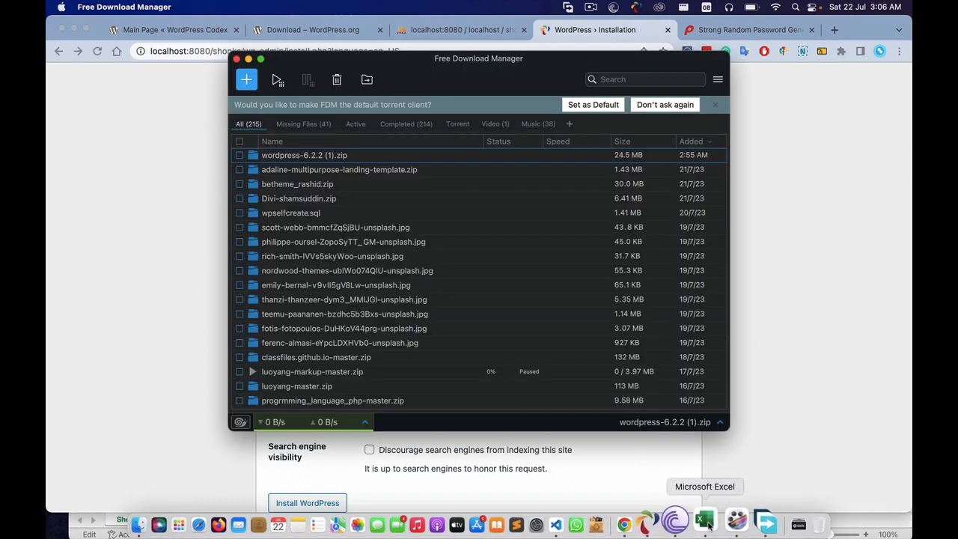
left_click(744, 522)
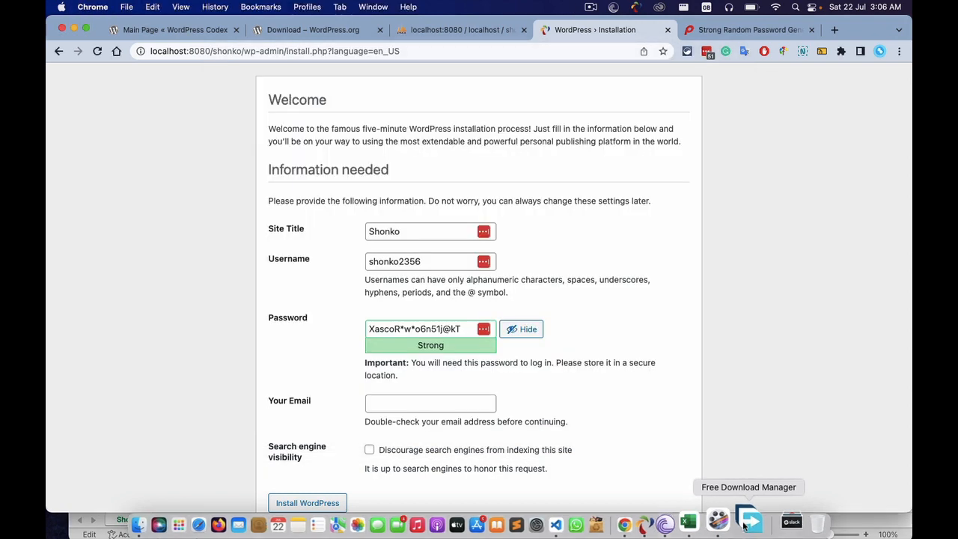
left_click(716, 522)
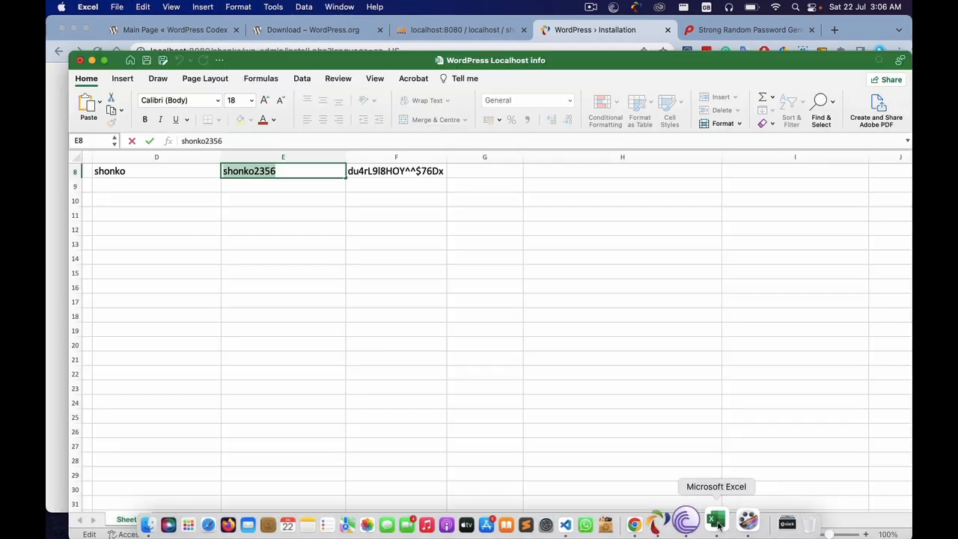
left_click(404, 171)
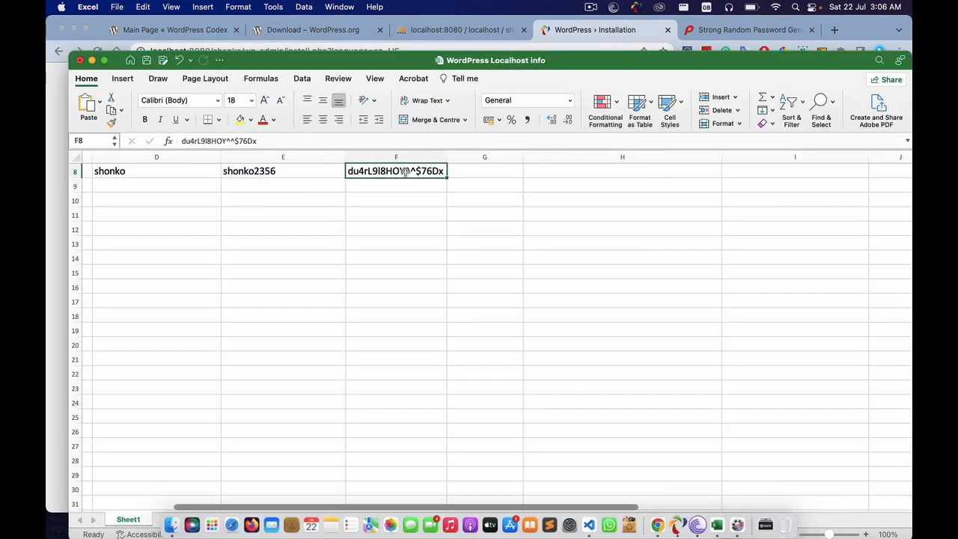
left_click(401, 222)
key("Return")
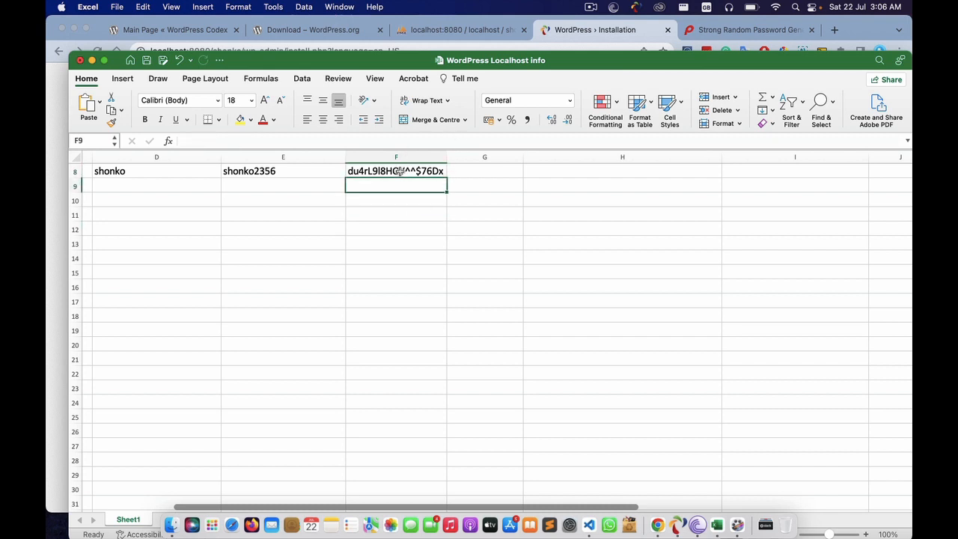
left_click(400, 171)
double_click(400, 170)
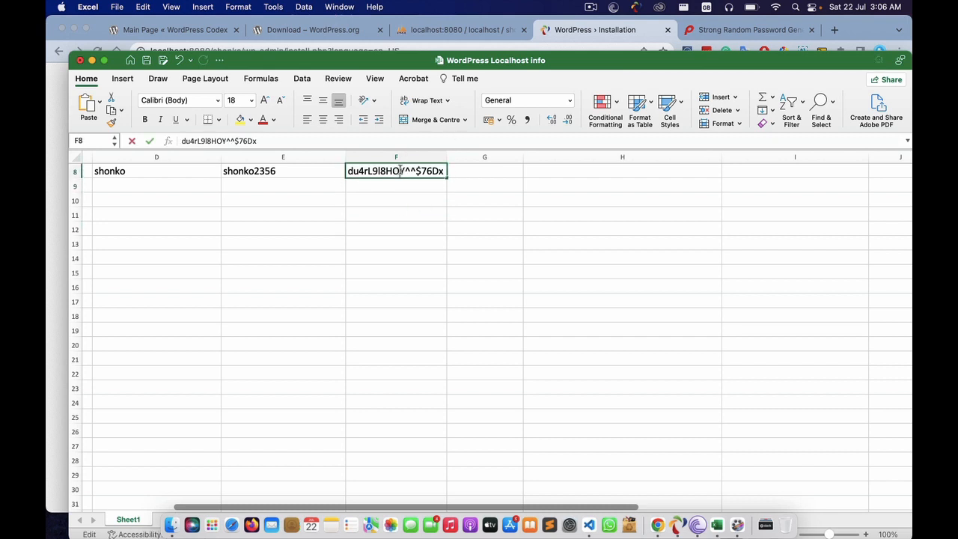
double_click(400, 171)
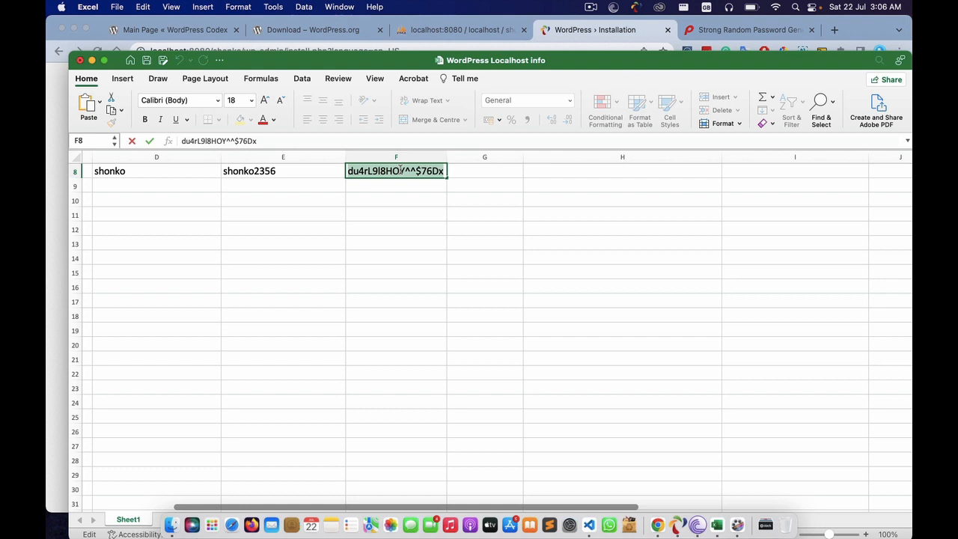
key("super+Tab")
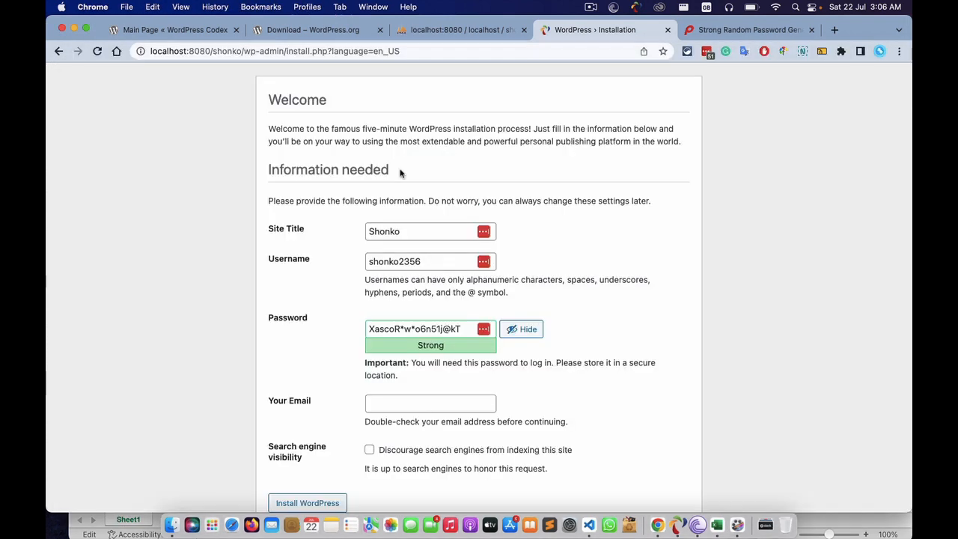
- Paste the strong password and fill Your Email with the suggested address
triple_click(441, 330)
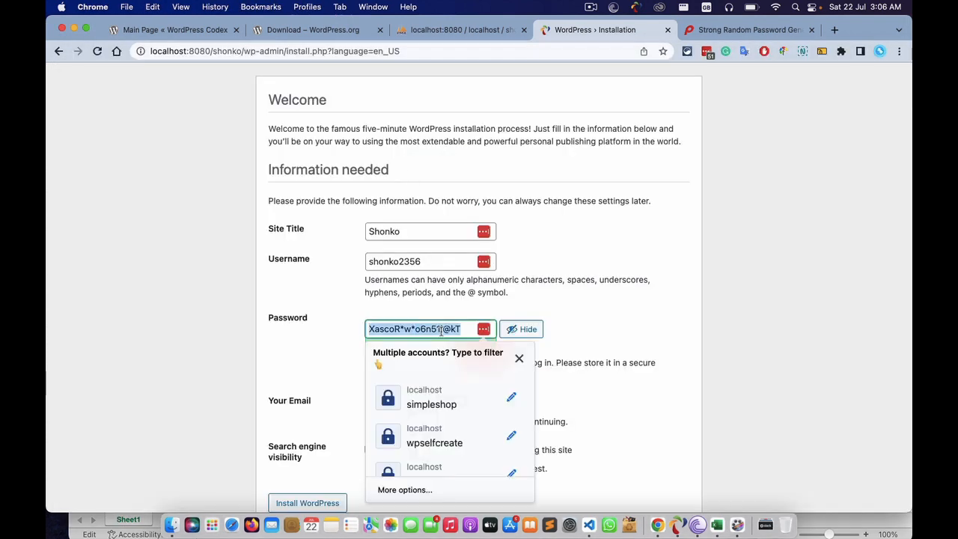
key("super+v")
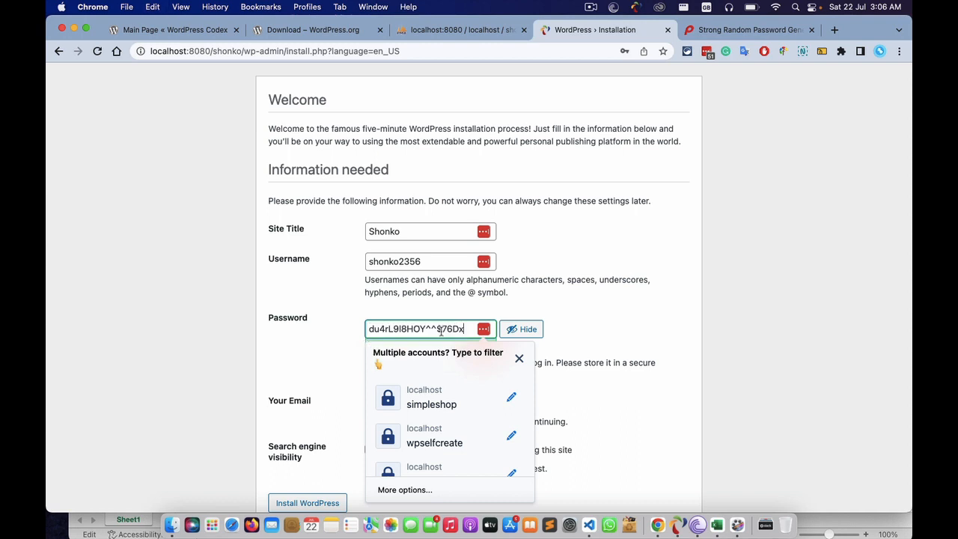
left_click(647, 329)
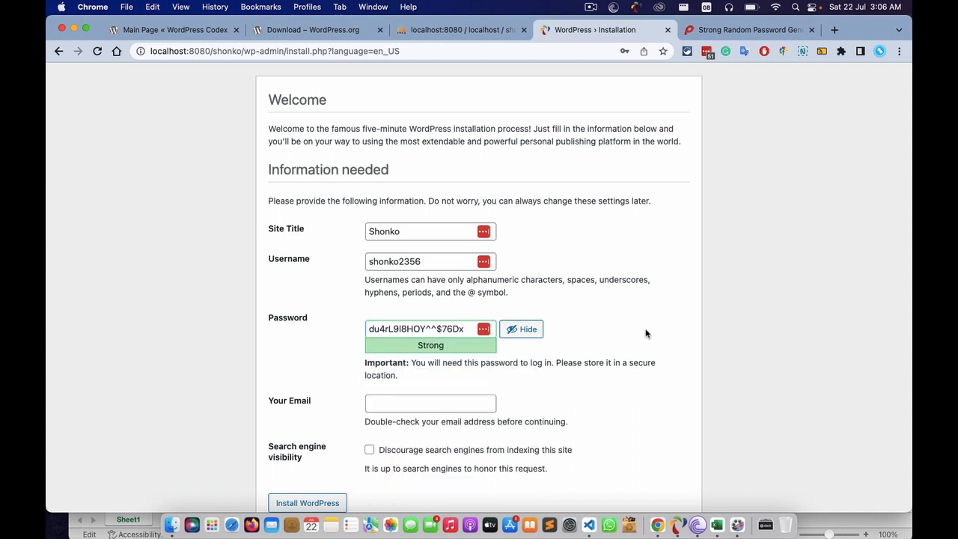
left_click(415, 402)
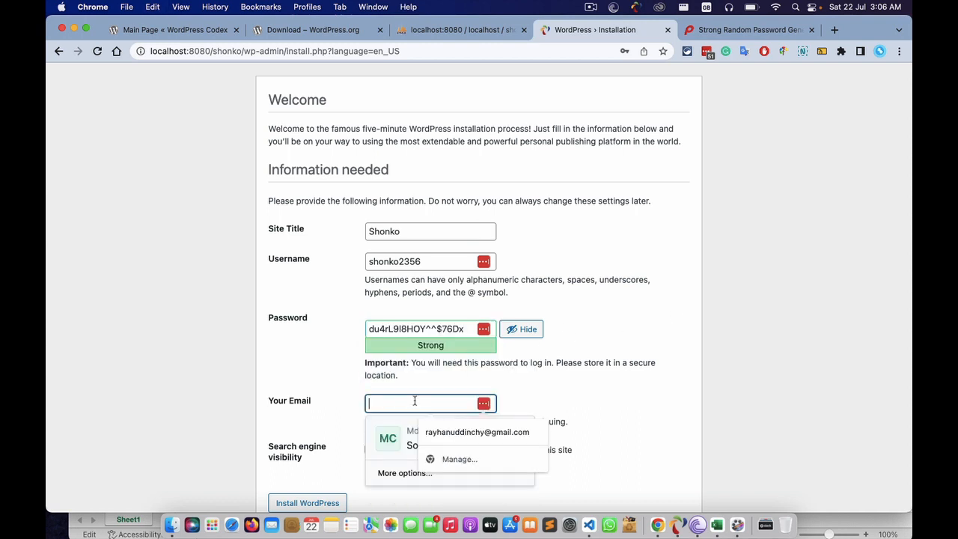
left_click(474, 437)
- Leave 'Discourage search engines from indexing this site' unchecked
scroll(630, 406, "down", 1)
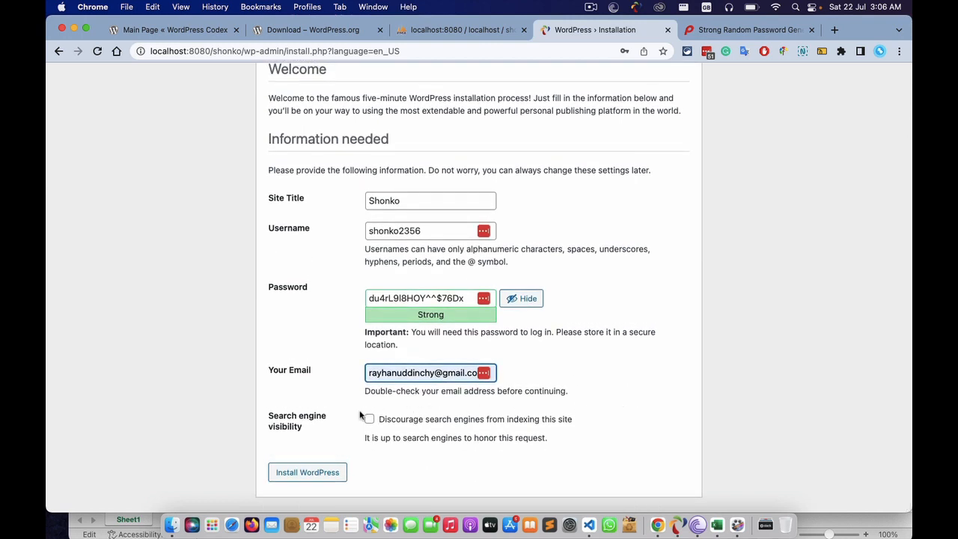
left_click_drag(270, 415, 420, 437)
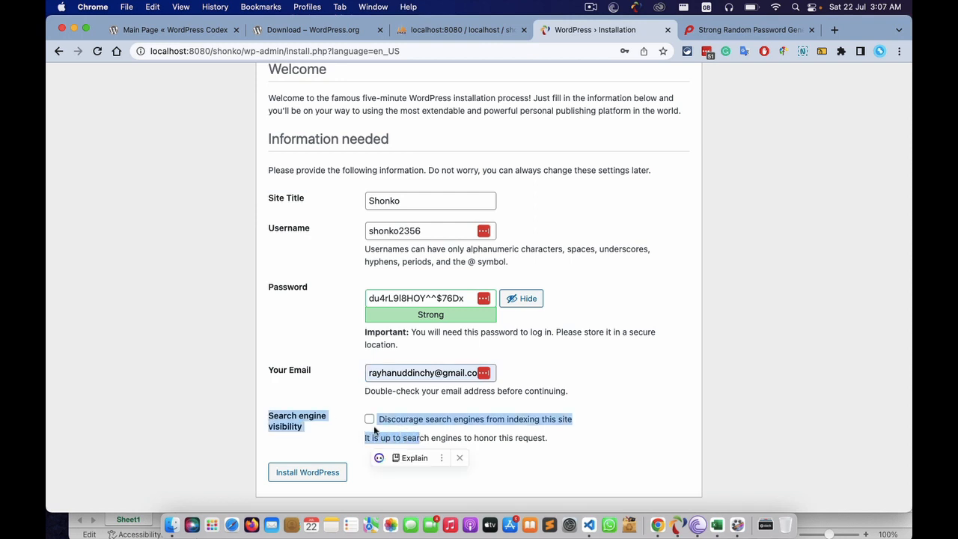
left_click(303, 430)
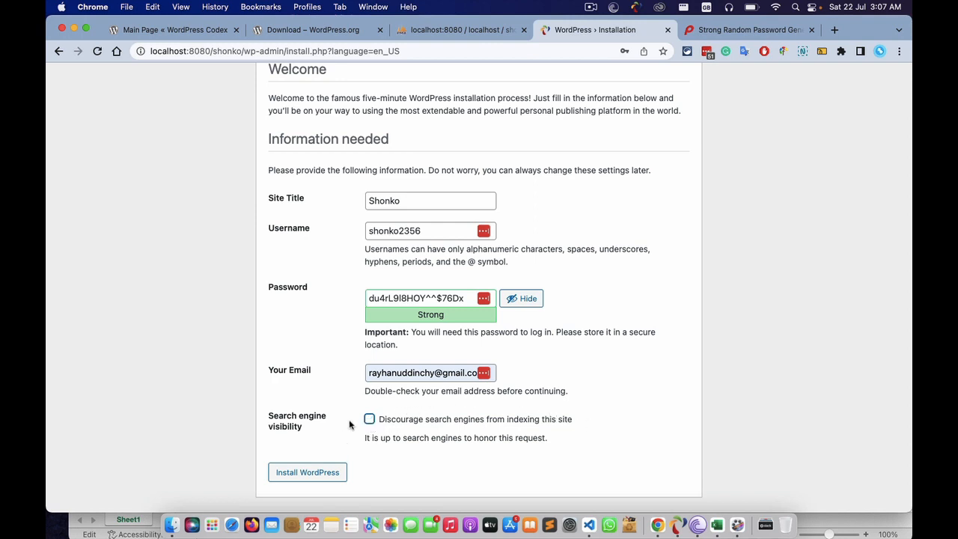
left_click(370, 421)
left_click(369, 420)
- Install WordPress and save the new localhost admin login to LastPass
left_click(307, 472)
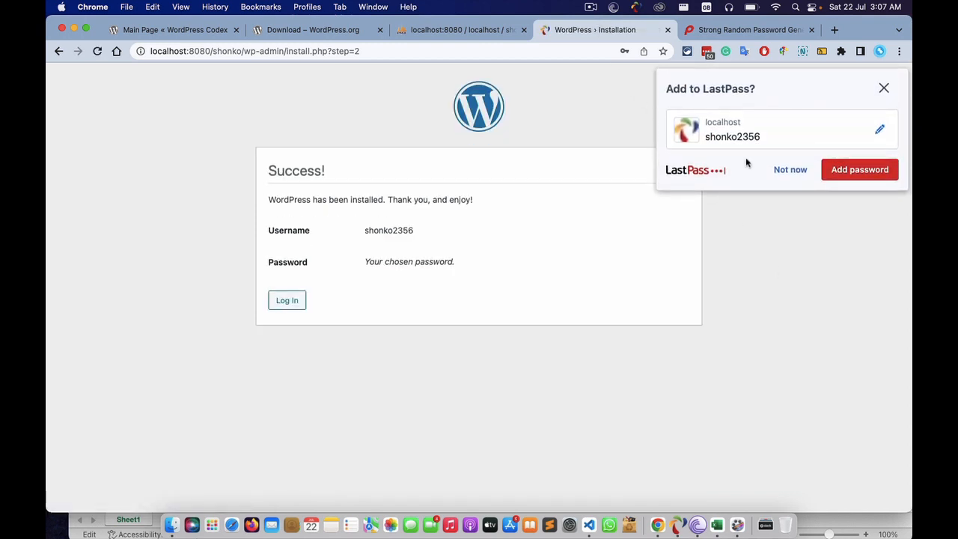
left_click(864, 175)
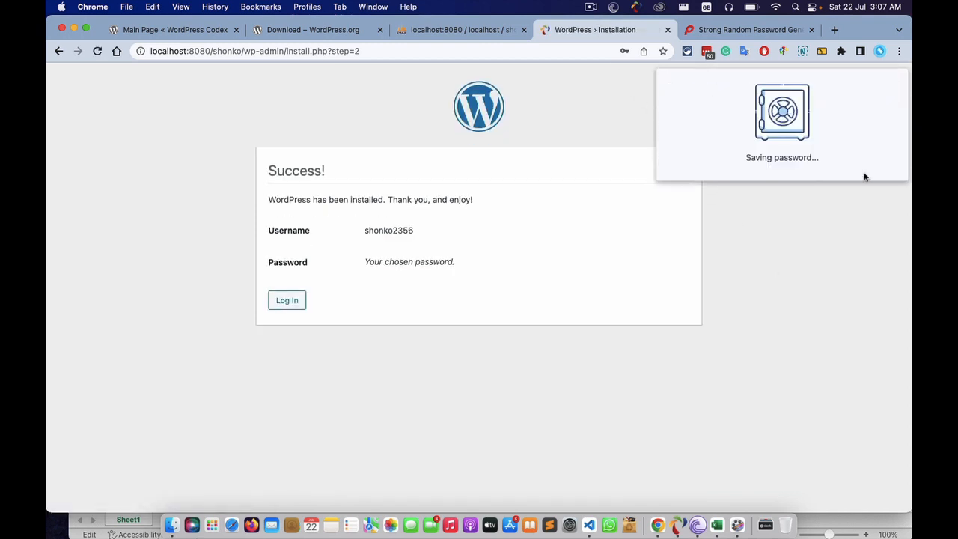
left_click(591, 7)
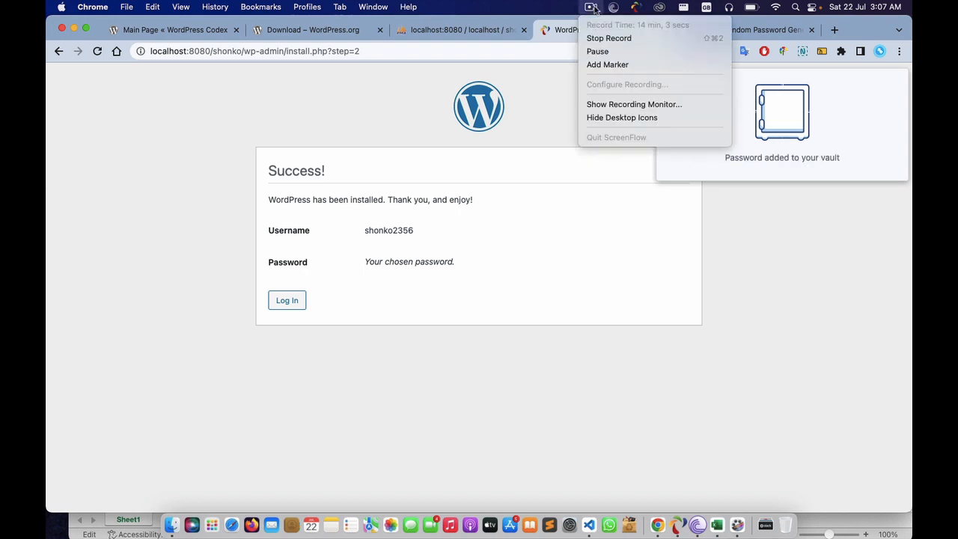
left_click(457, 123)
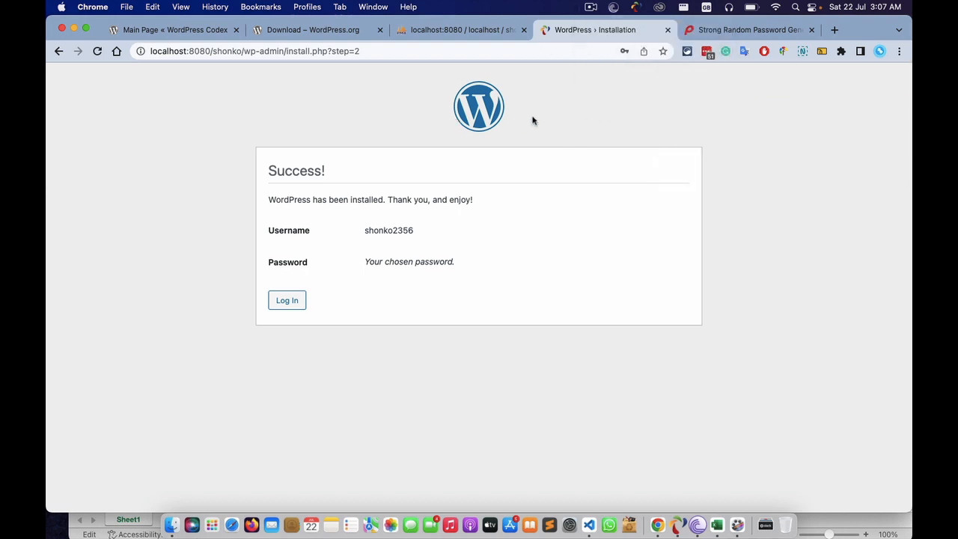
- Log in to wp-admin using the LastPass-saved admin account after checking the password
left_click(288, 300)
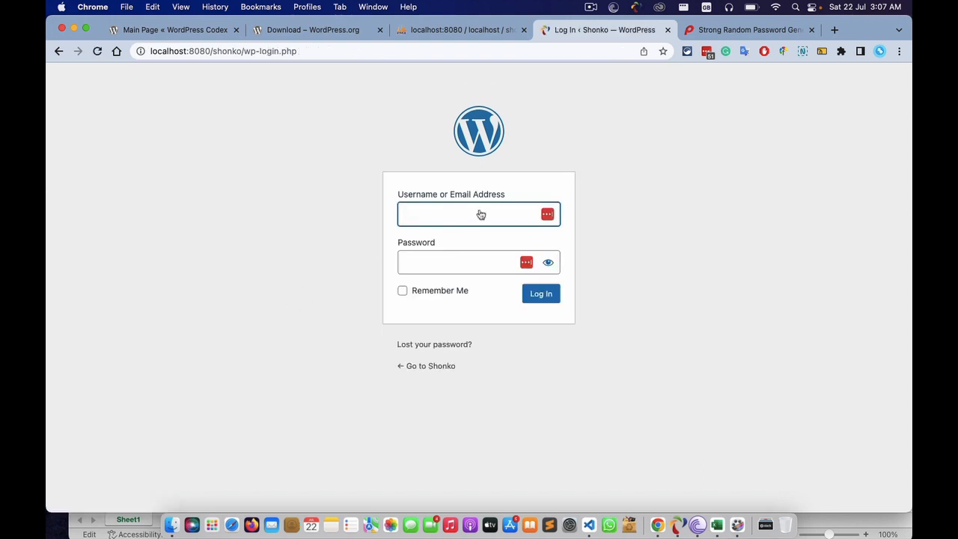
left_click(548, 215)
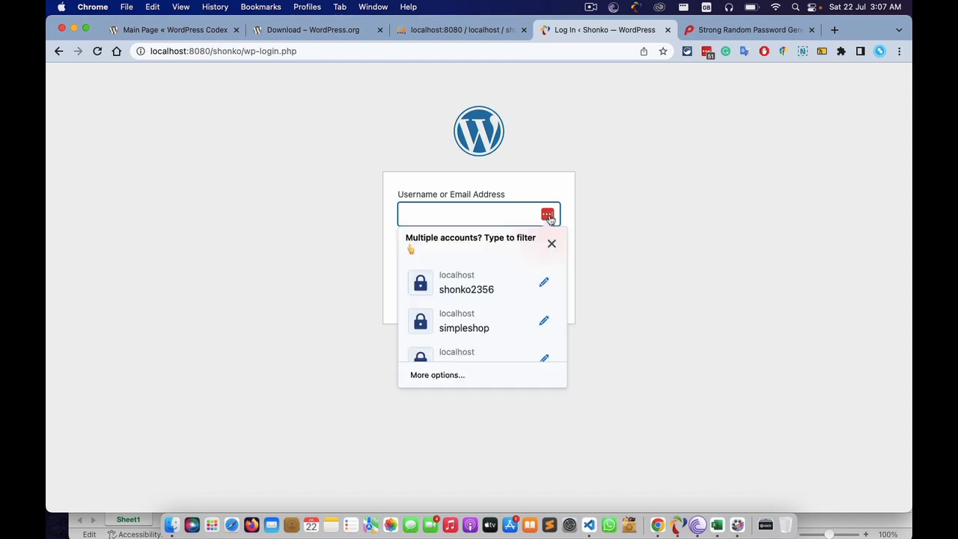
left_click(485, 281)
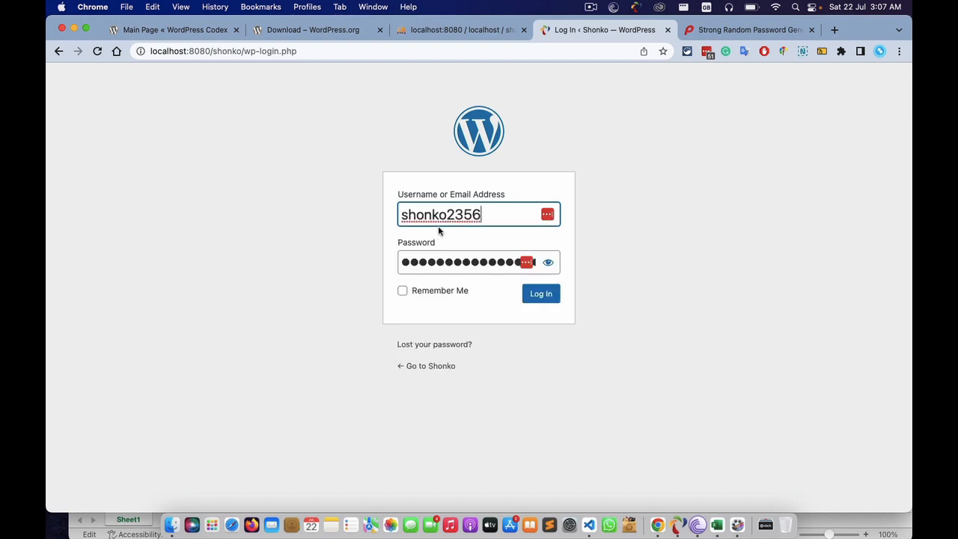
left_click(548, 262)
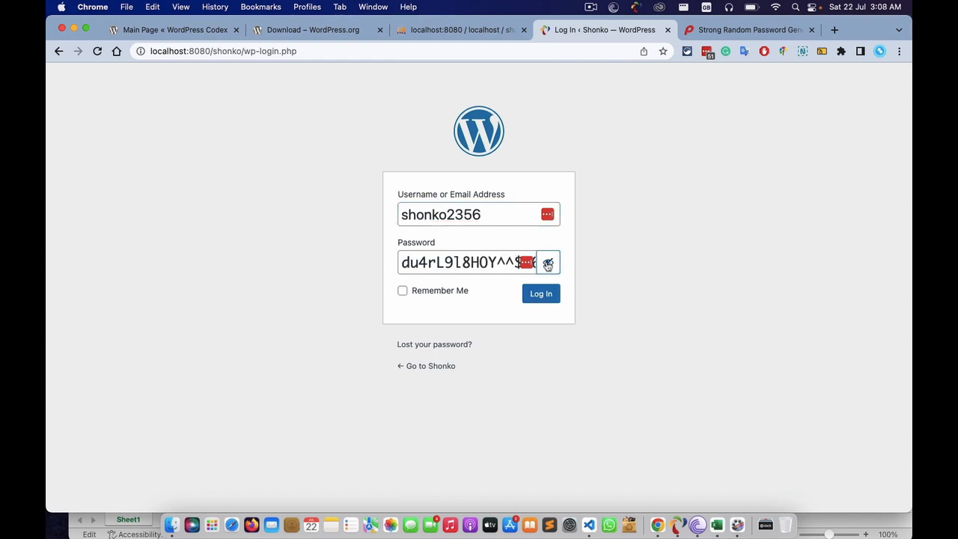
left_click(547, 262)
left_click(541, 296)
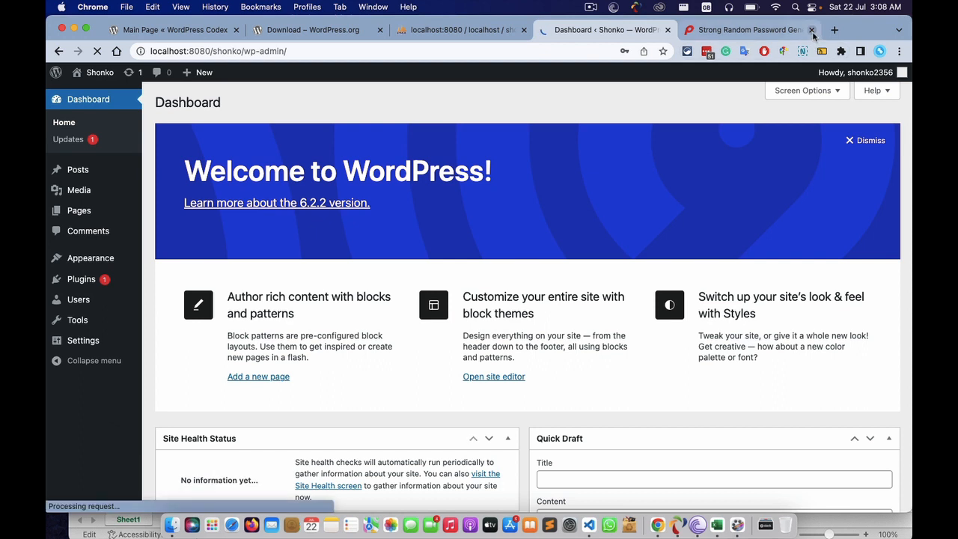
- Close the password generator tab and go back to phpMyAdmin, dismissing the translation popup
left_click(812, 30)
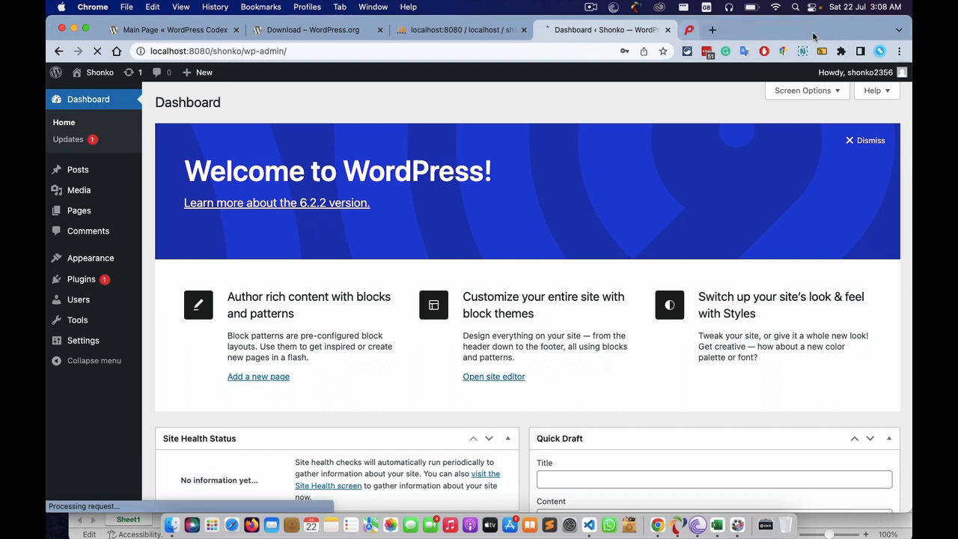
left_click(461, 29)
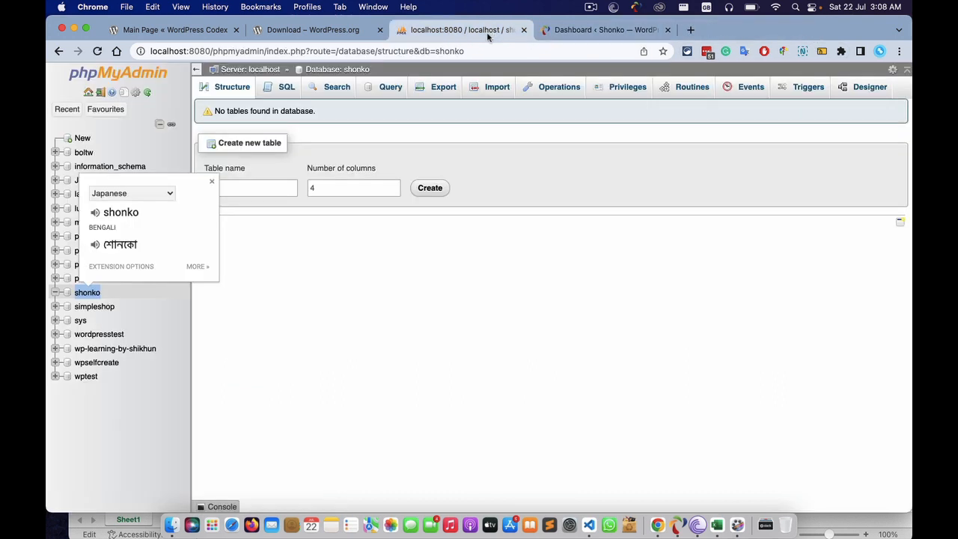
left_click(301, 278)
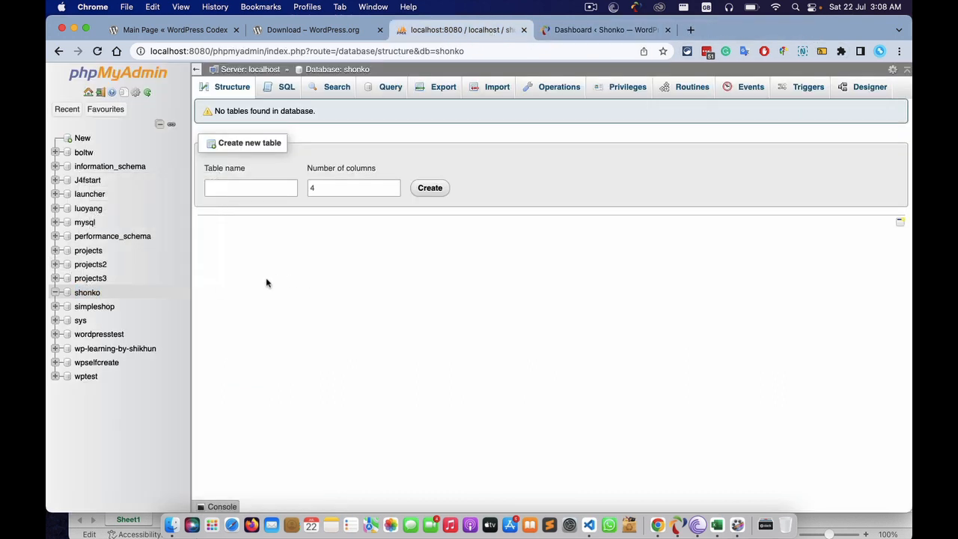
- Reload the shonko database, check its 12 ry_ tables, then return to the Shonko Dashboard
left_click(83, 294)
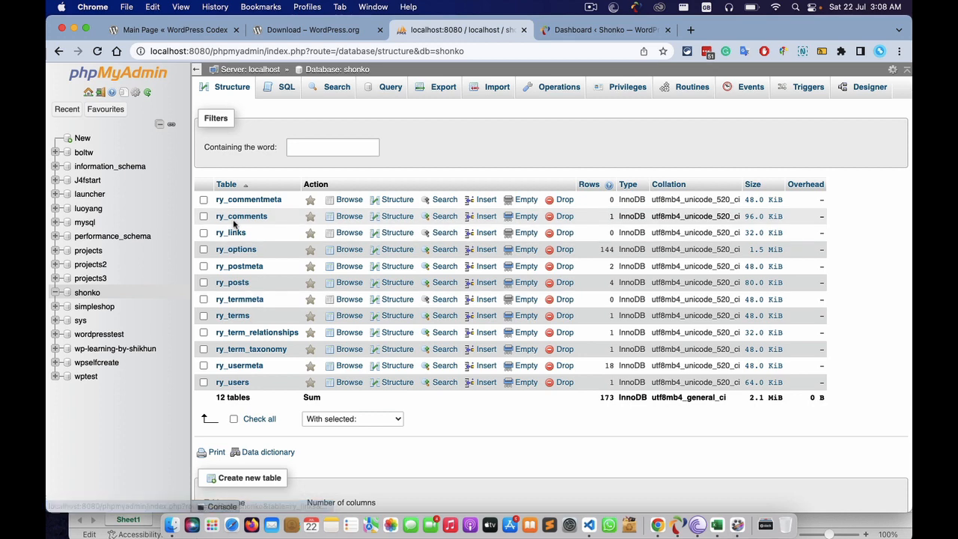
scroll(251, 324, "down", 2)
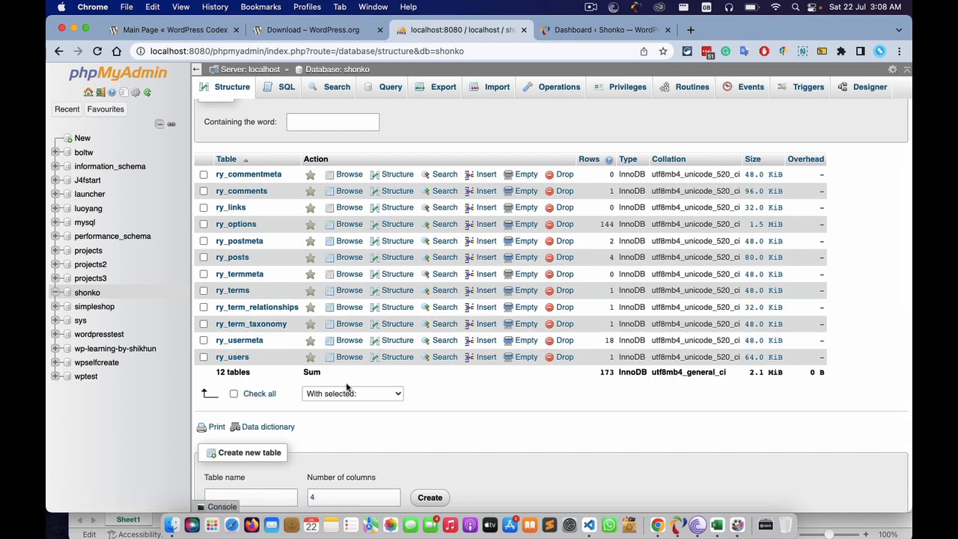
scroll(670, 432, "down", 3)
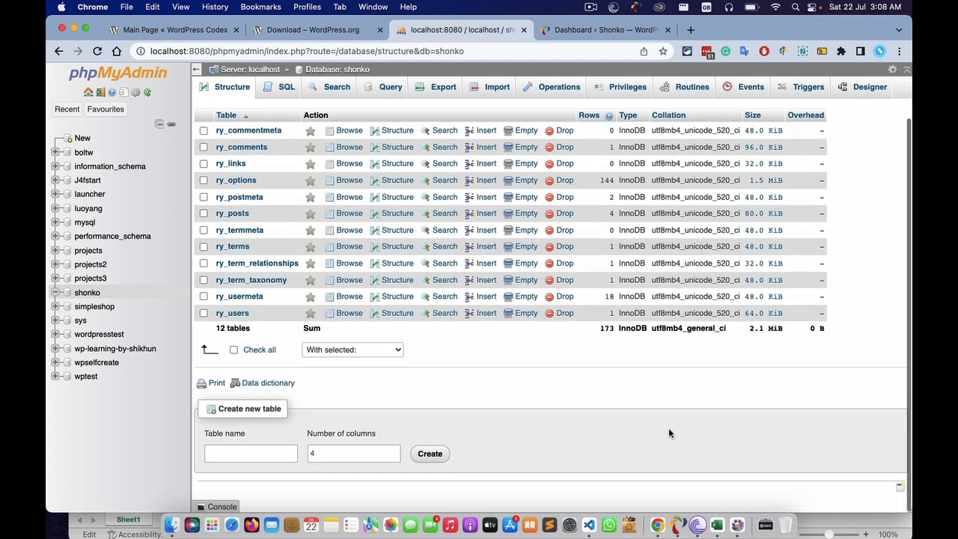
scroll(670, 433, "up", 3)
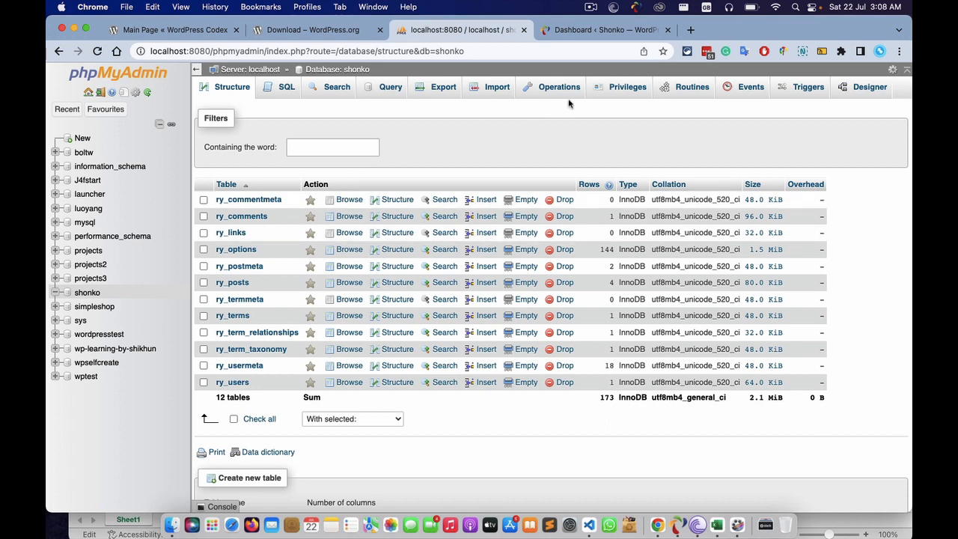
left_click(585, 31)
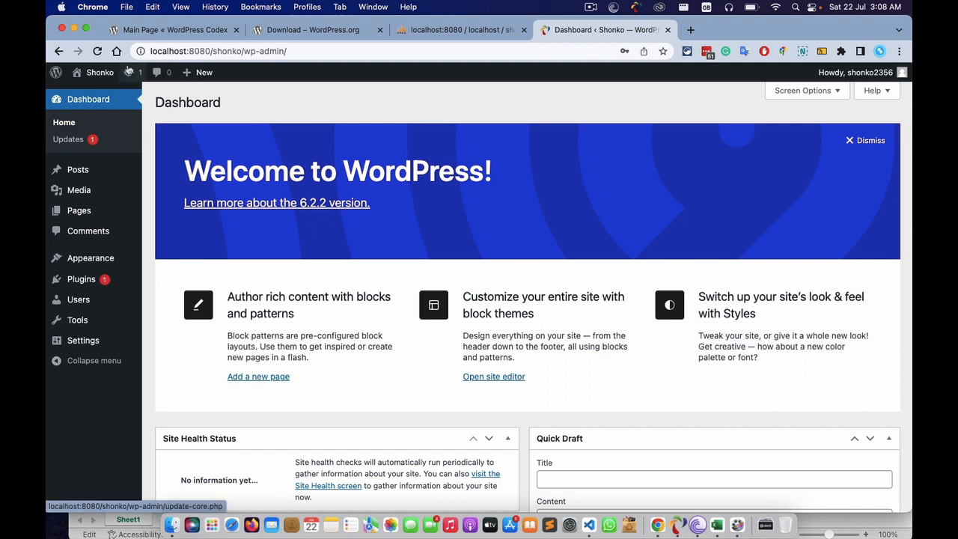
left_click(58, 52)
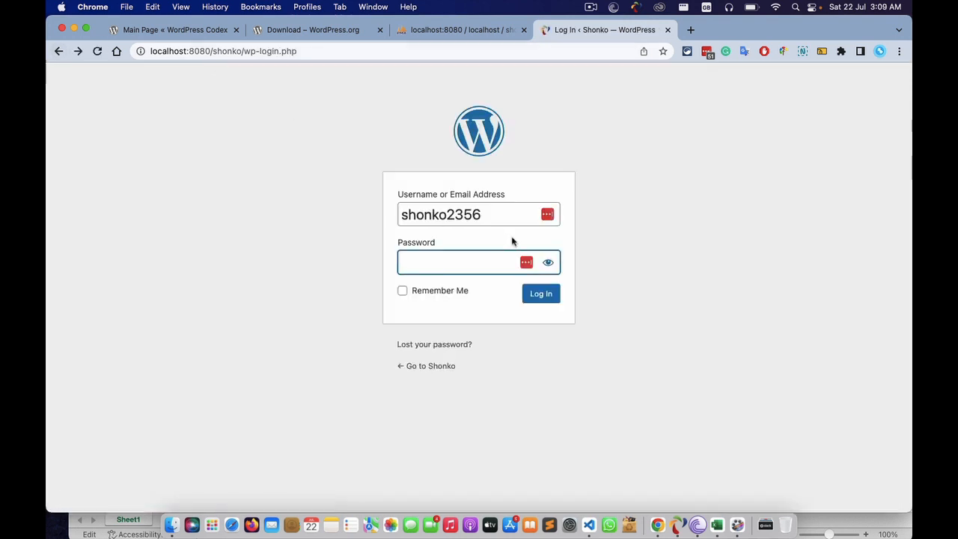
left_click(547, 216)
left_click(547, 217)
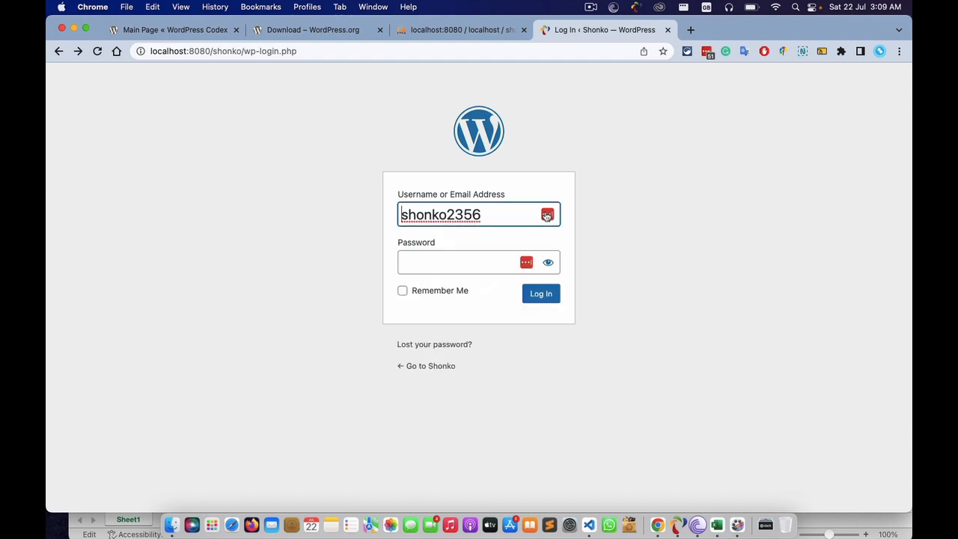
left_click(547, 216)
left_click(476, 280)
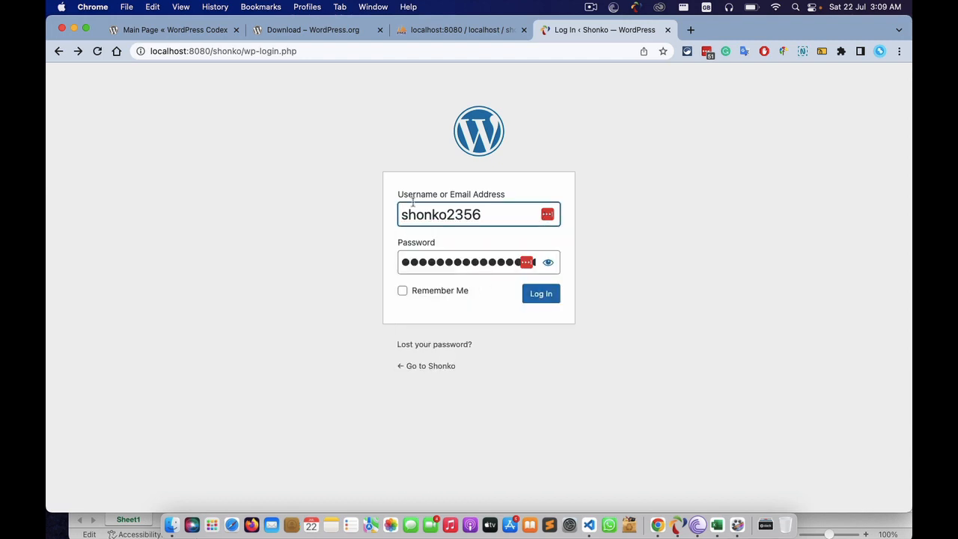
left_click(536, 296)
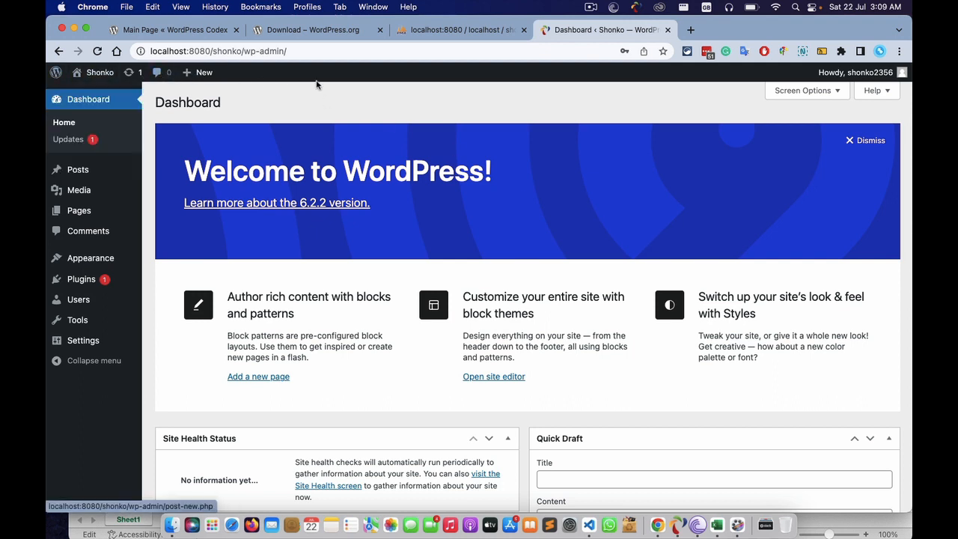
mouse_move(903, 75)
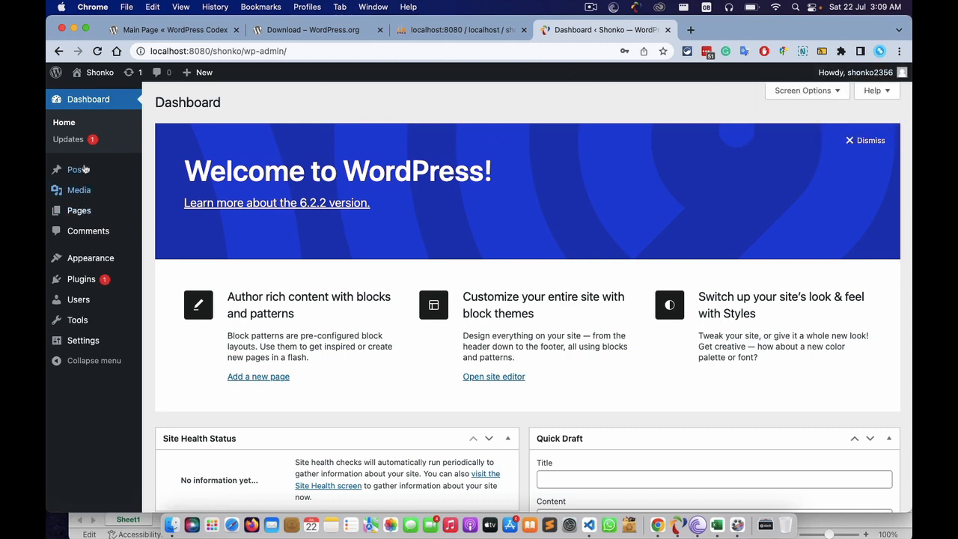
scroll(530, 276, "down", 5)
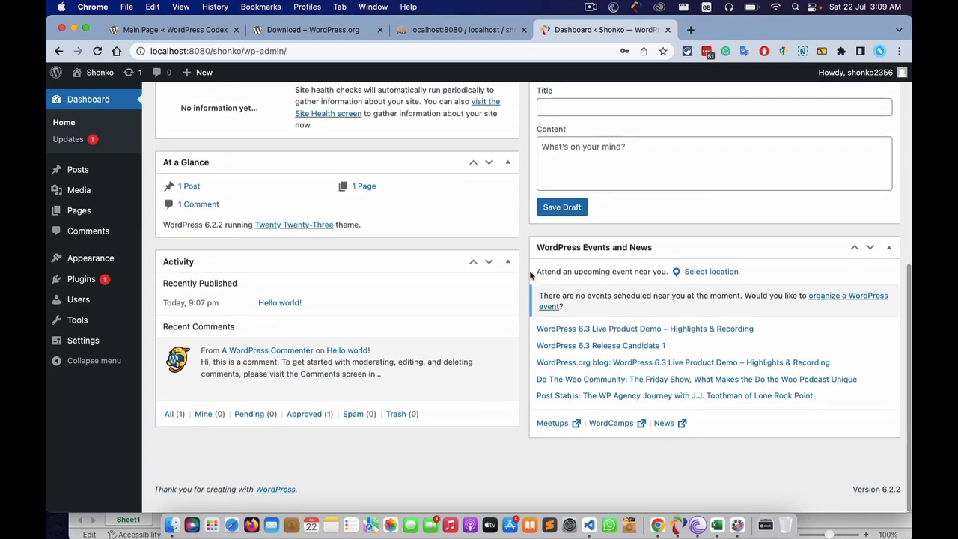
scroll(530, 276, "up", 5)
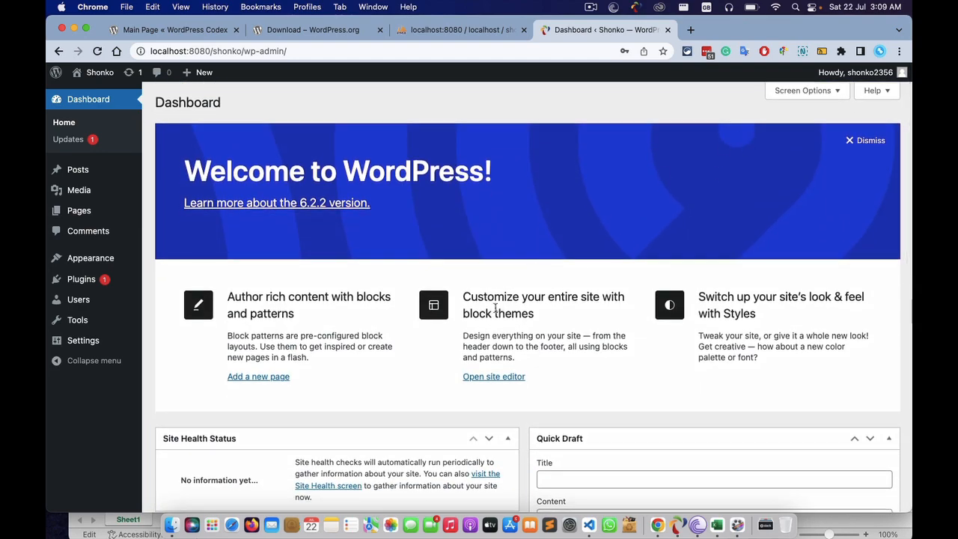
left_click(865, 141)
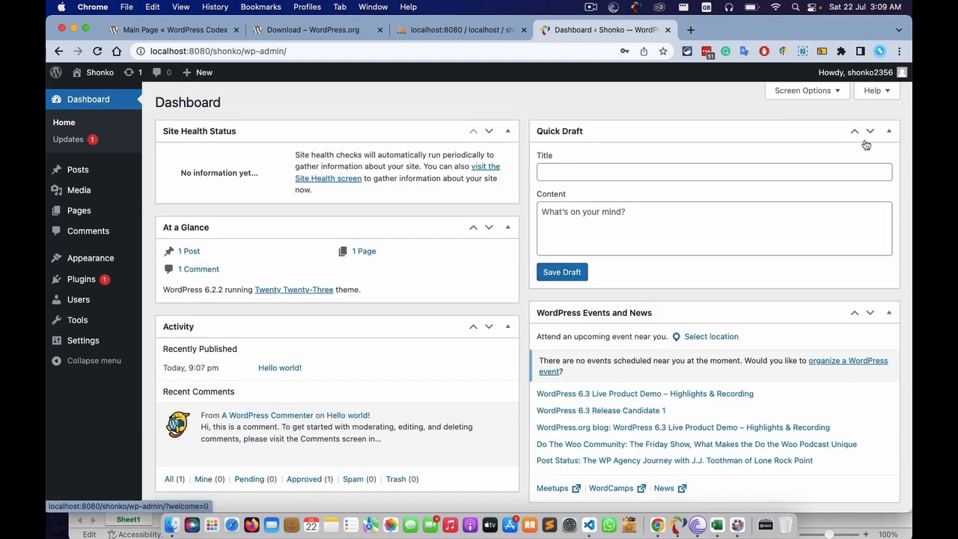
- In Screen Options, uncheck Site Health Status, At a Glance, Activity, Quick Draft, Events and News; check Welcome
left_click(837, 91)
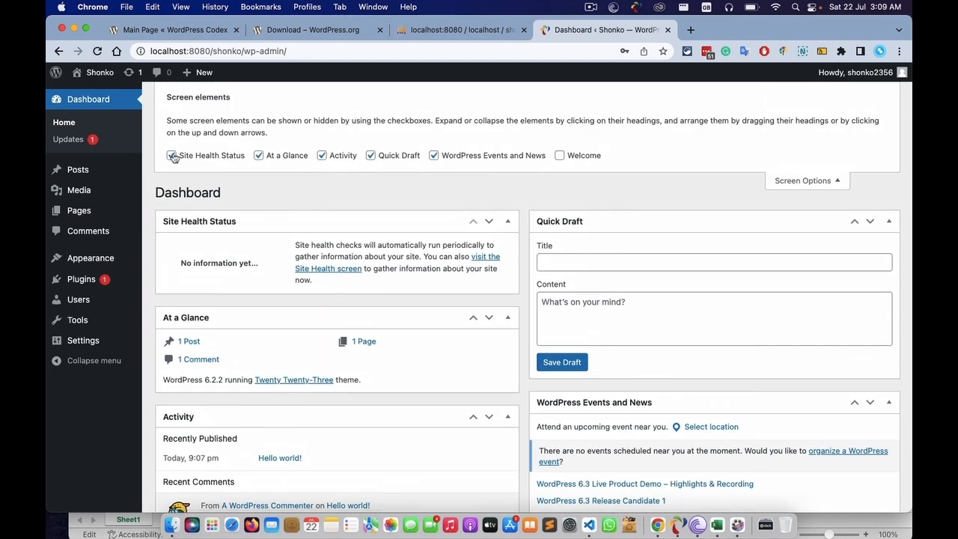
left_click(171, 155)
left_click(261, 155)
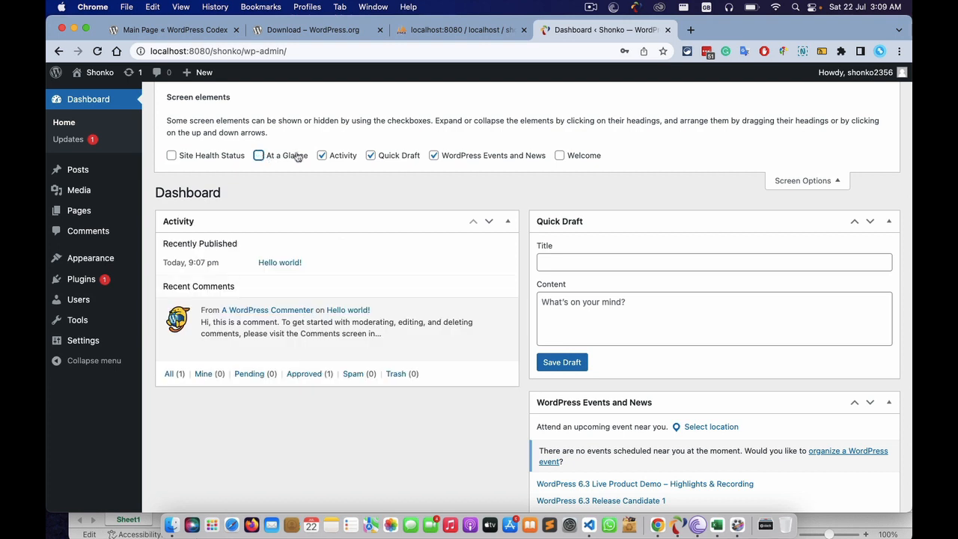
left_click(322, 155)
left_click(369, 156)
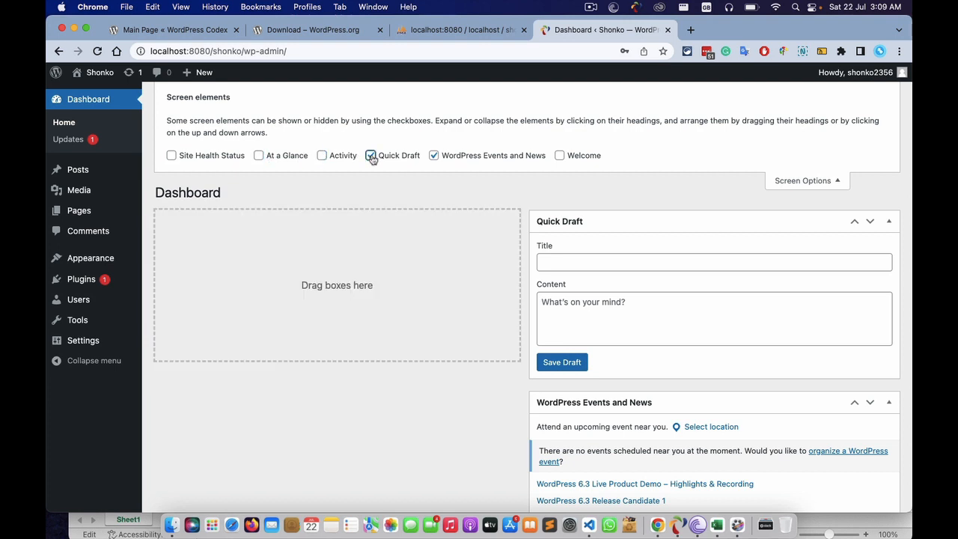
left_click(434, 156)
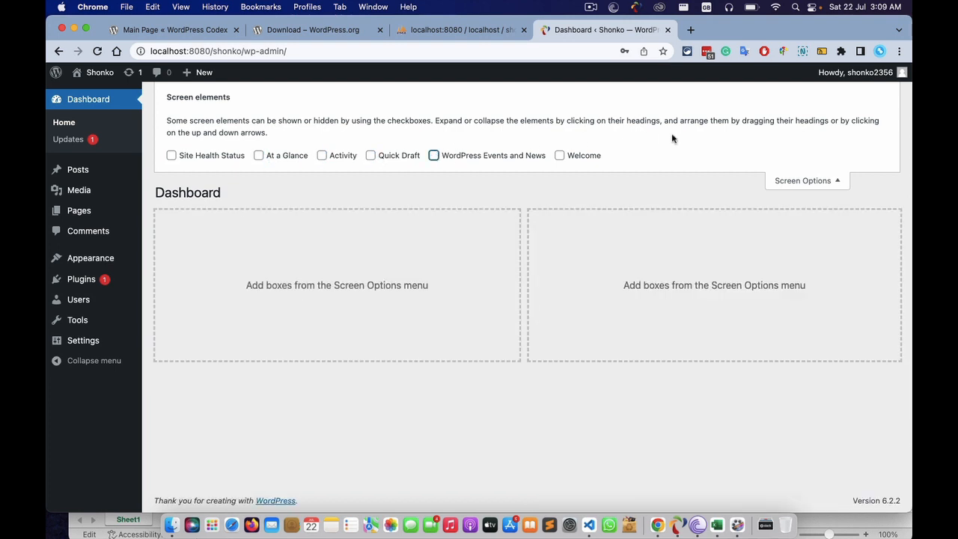
left_click(560, 156)
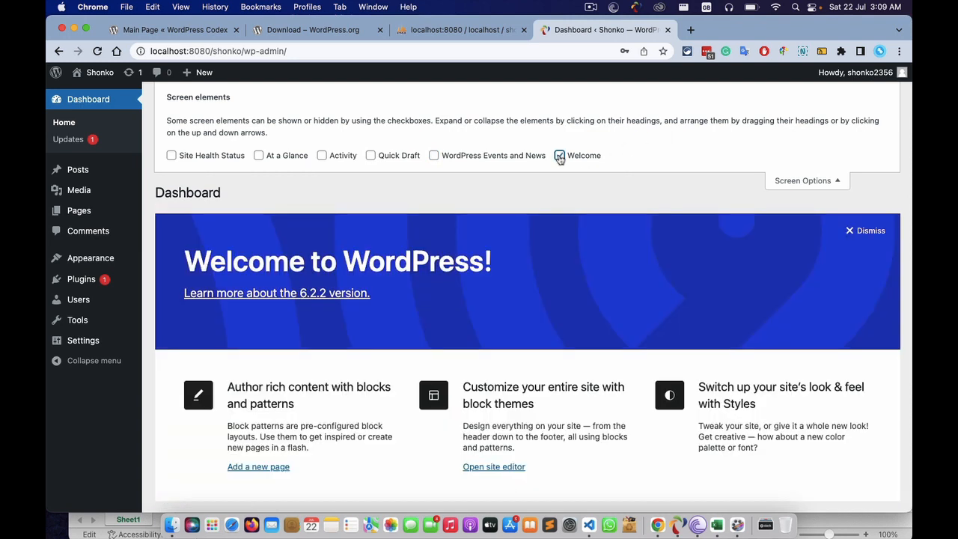
left_click(838, 182)
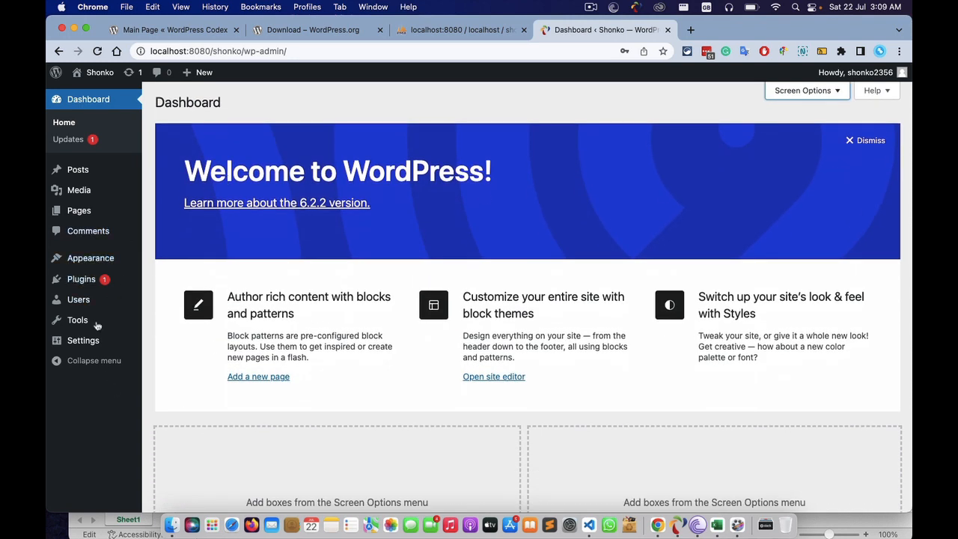
- Browse the submenus of each admin sidebar menu
mouse_move(82, 170)
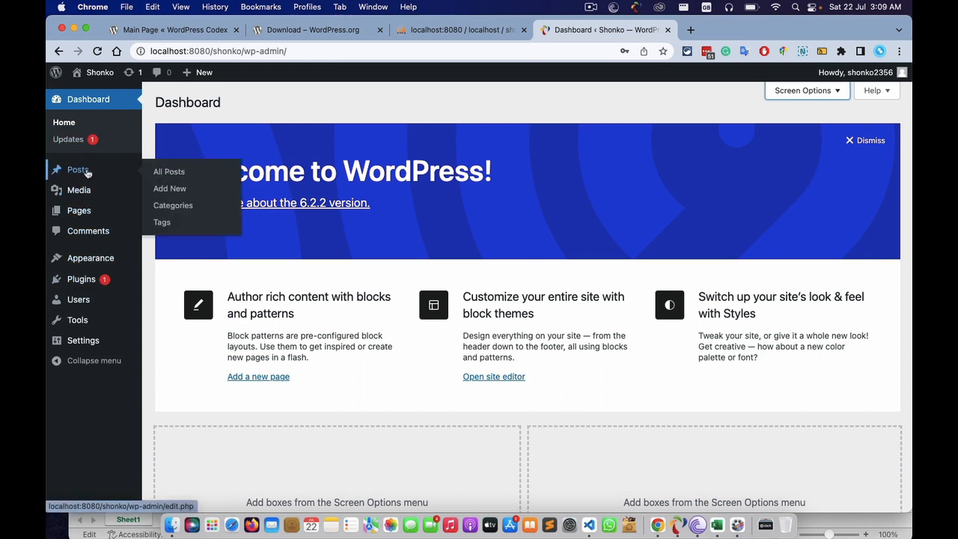
mouse_move(81, 195)
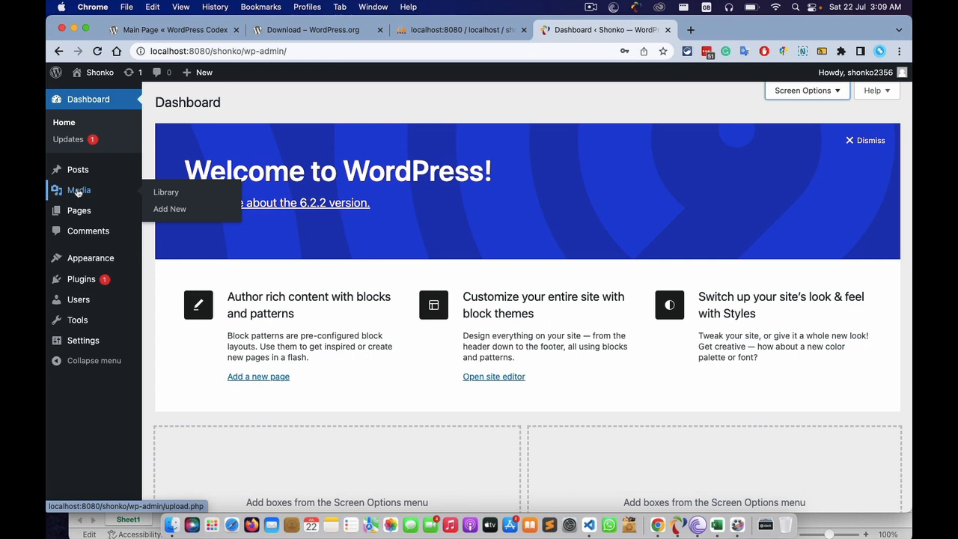
mouse_move(75, 215)
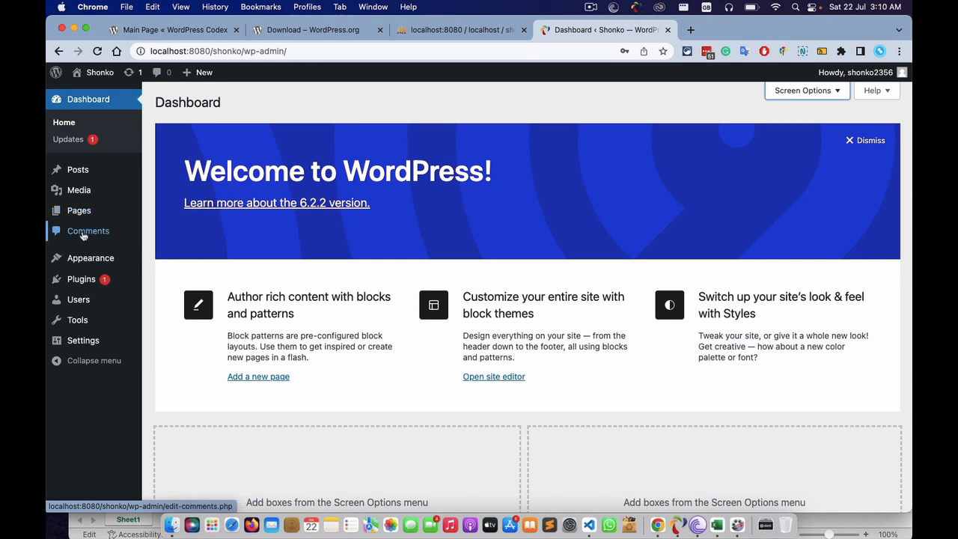
mouse_move(79, 259)
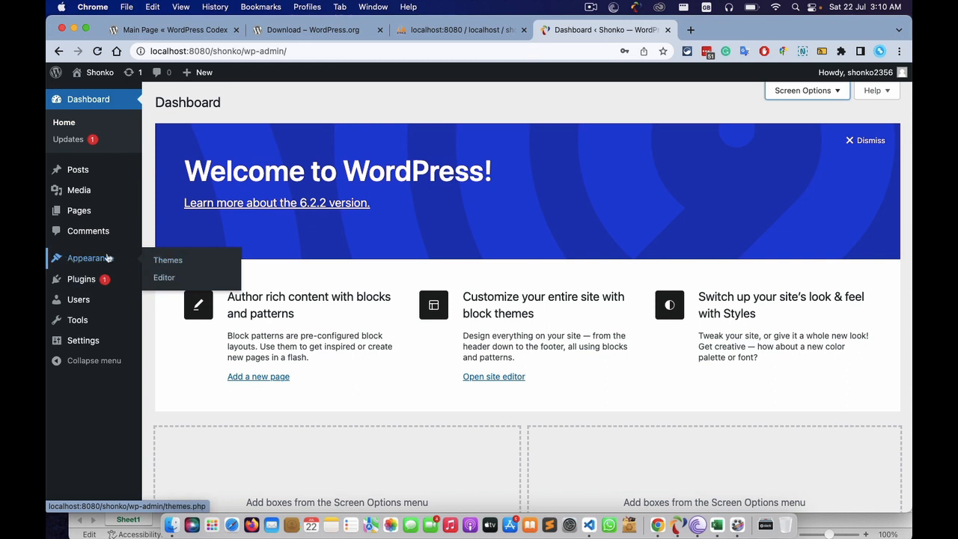
mouse_move(73, 281)
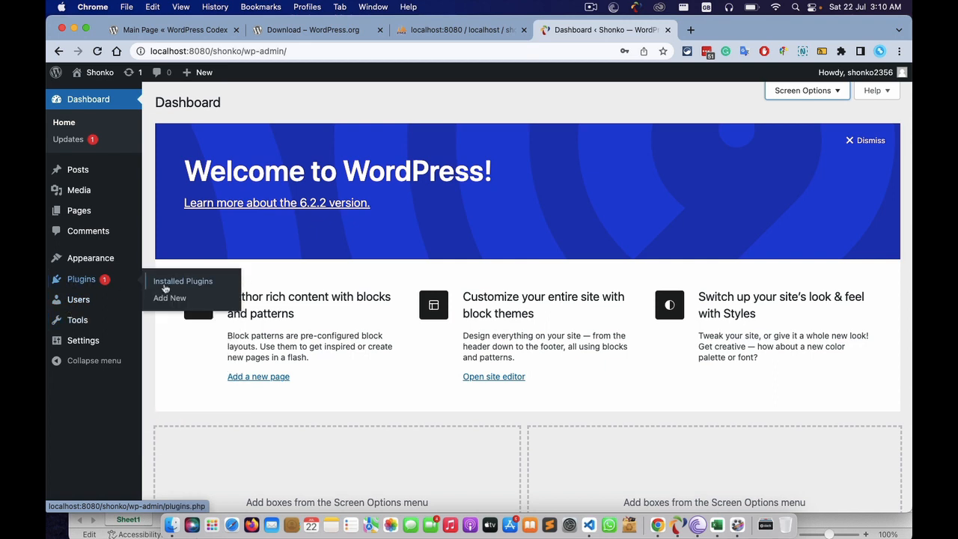
mouse_move(76, 303)
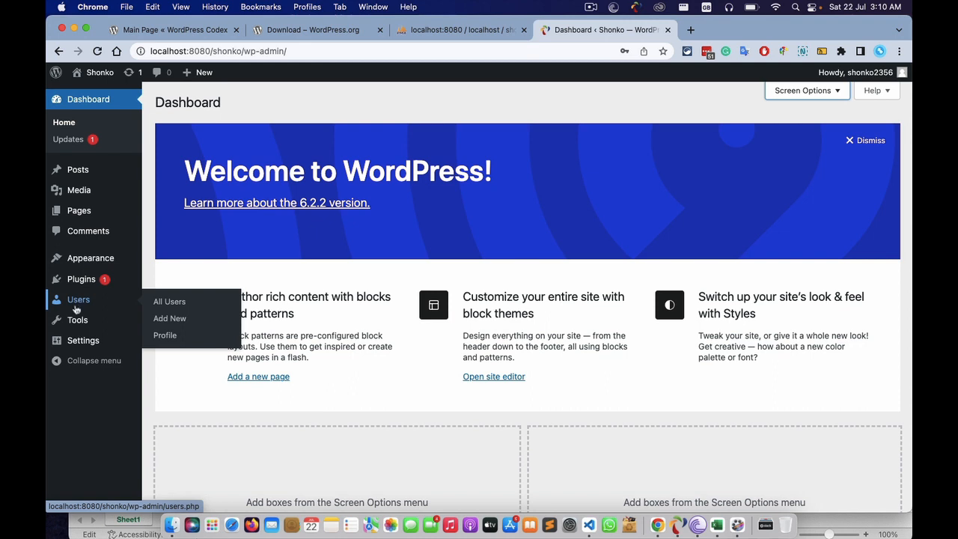
mouse_move(73, 323)
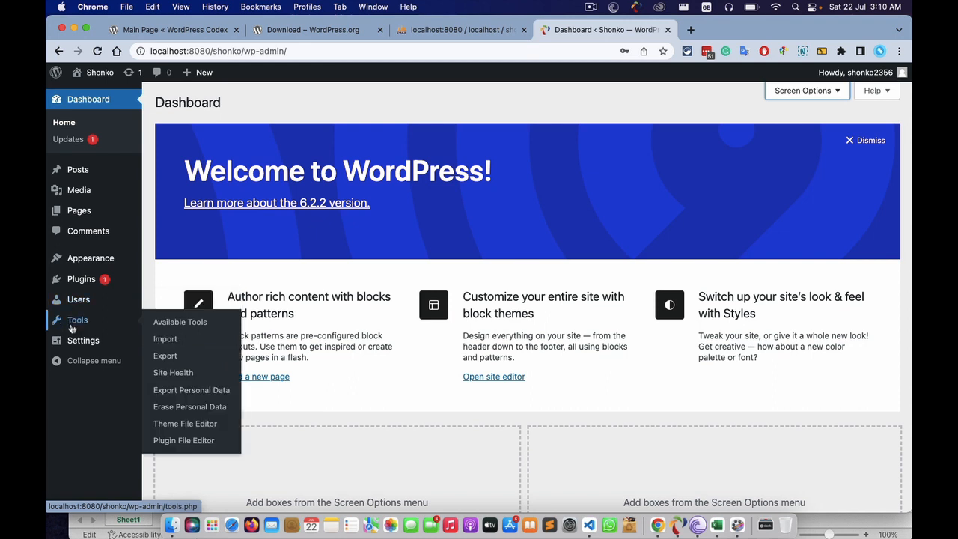
mouse_move(72, 341)
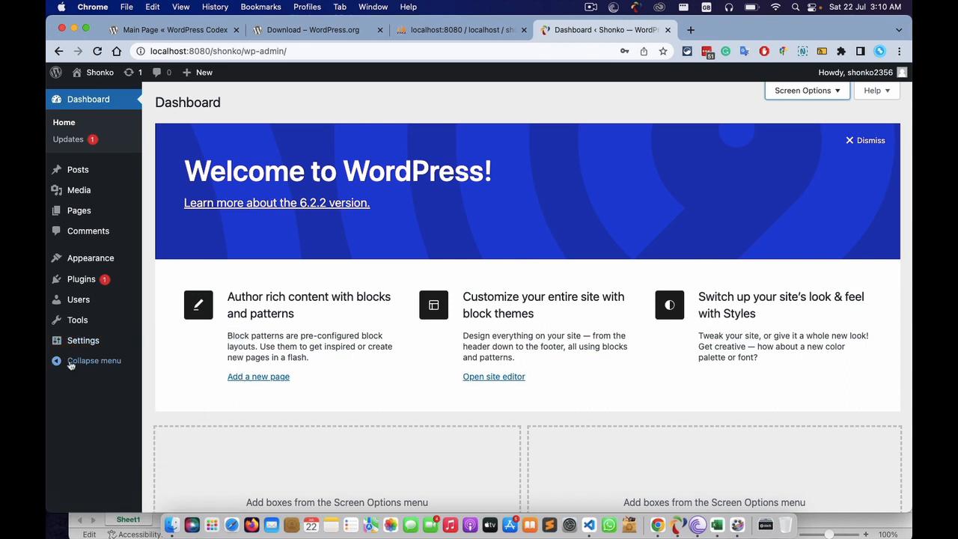
- Collapse and re-expand the admin sidebar, then go to the General Settings page
left_click(63, 363)
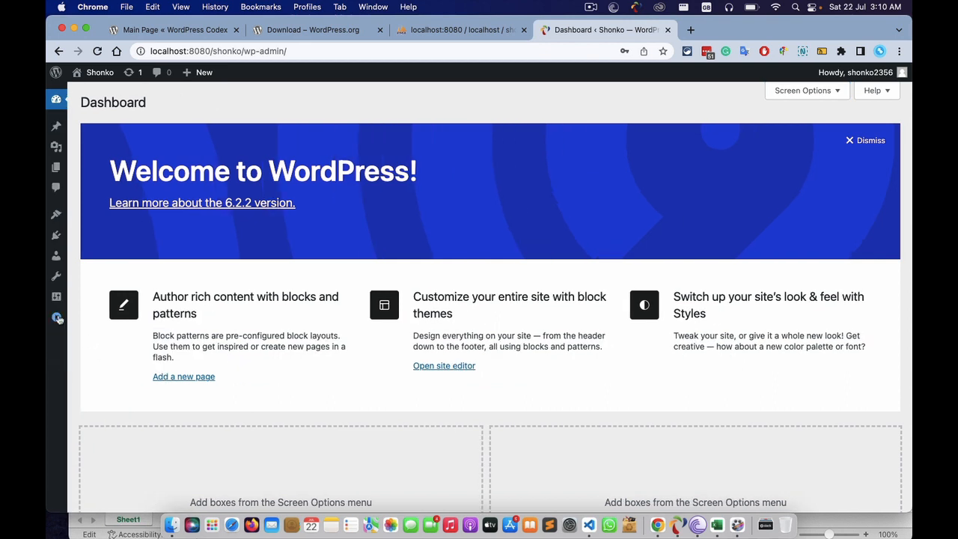
left_click(58, 317)
left_click(59, 360)
left_click(57, 317)
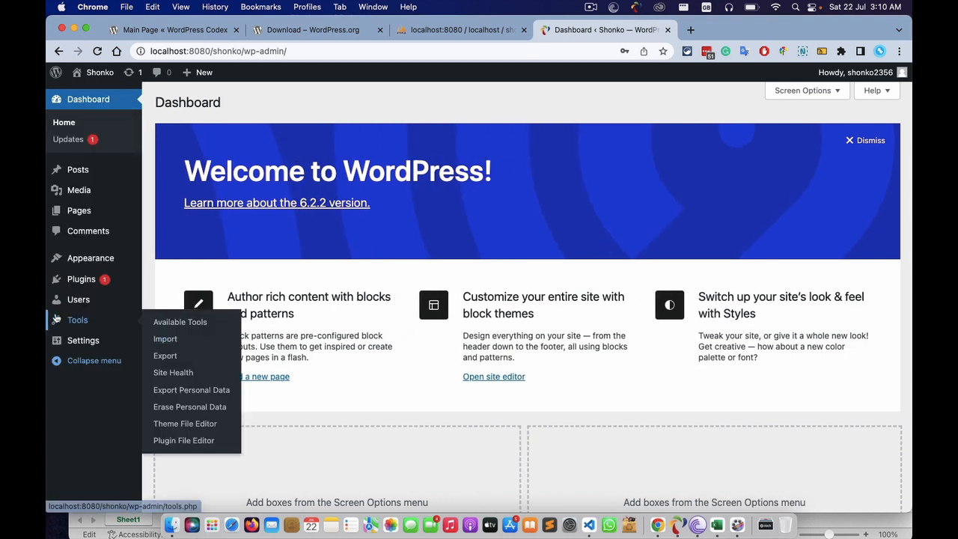
left_click(87, 337)
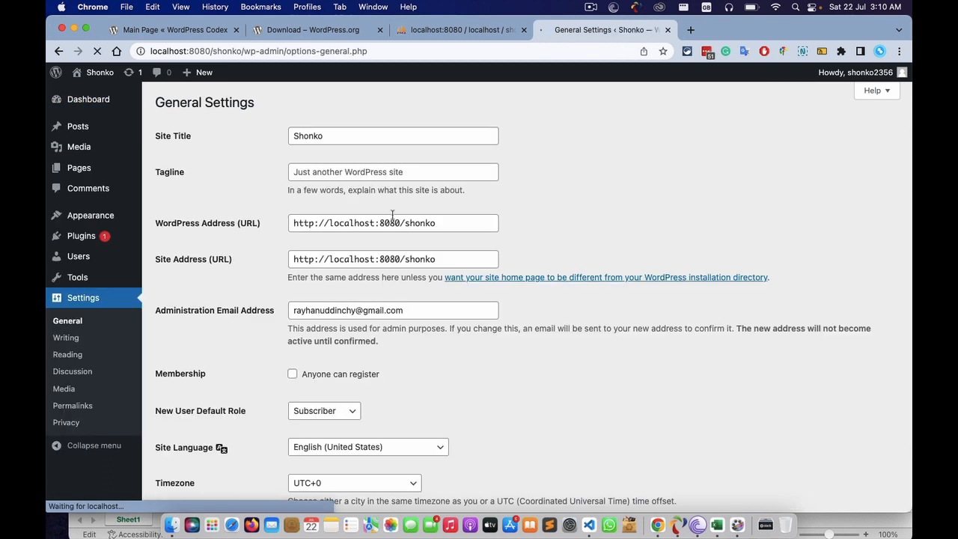
left_click(327, 136)
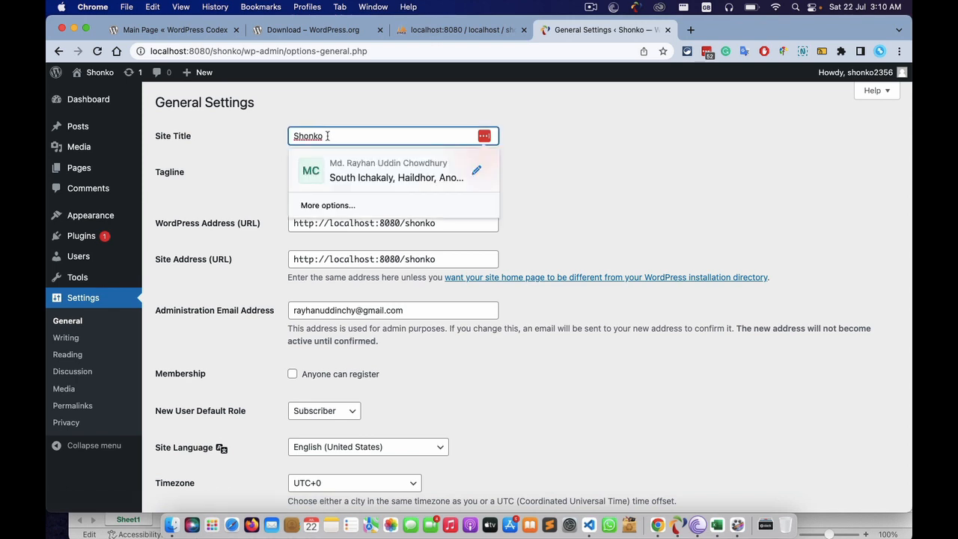
left_click(679, 139)
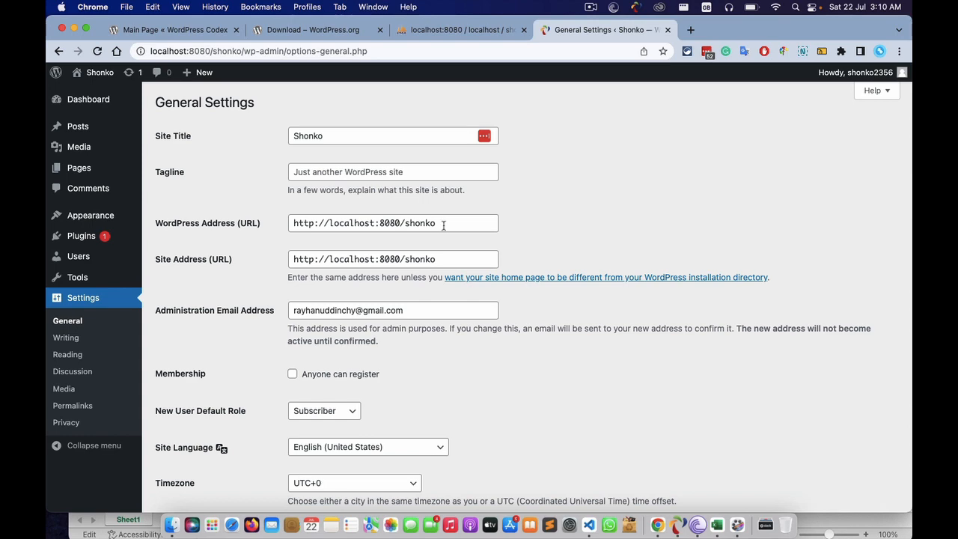
scroll(412, 343, "down", 6)
scroll(412, 343, "up", 4)
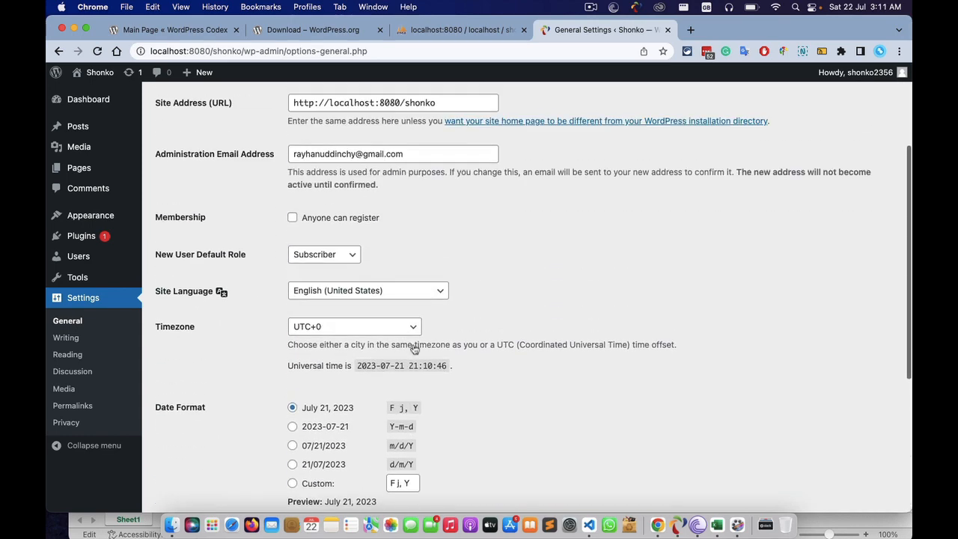
scroll(412, 348, "up", 1)
scroll(410, 293, "down", 4)
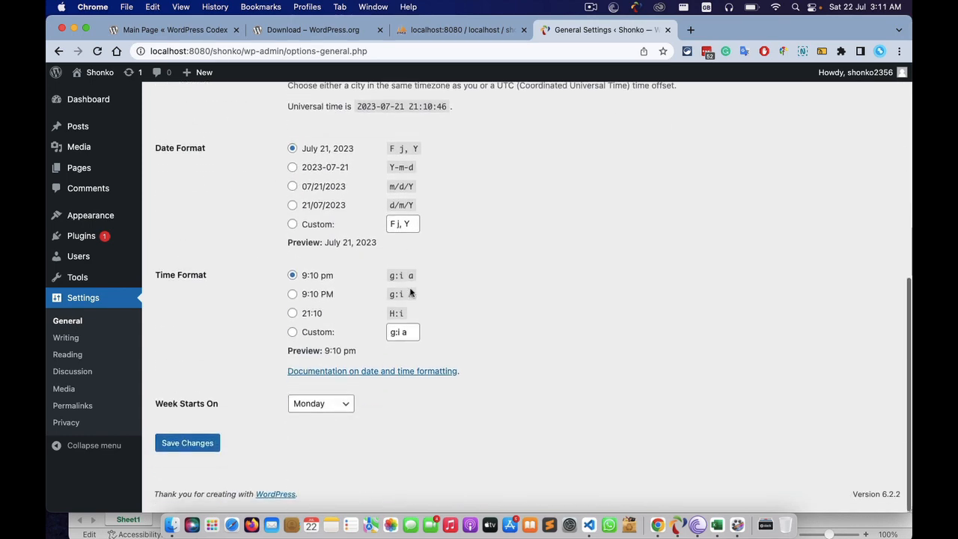
scroll(439, 278, "up", 5)
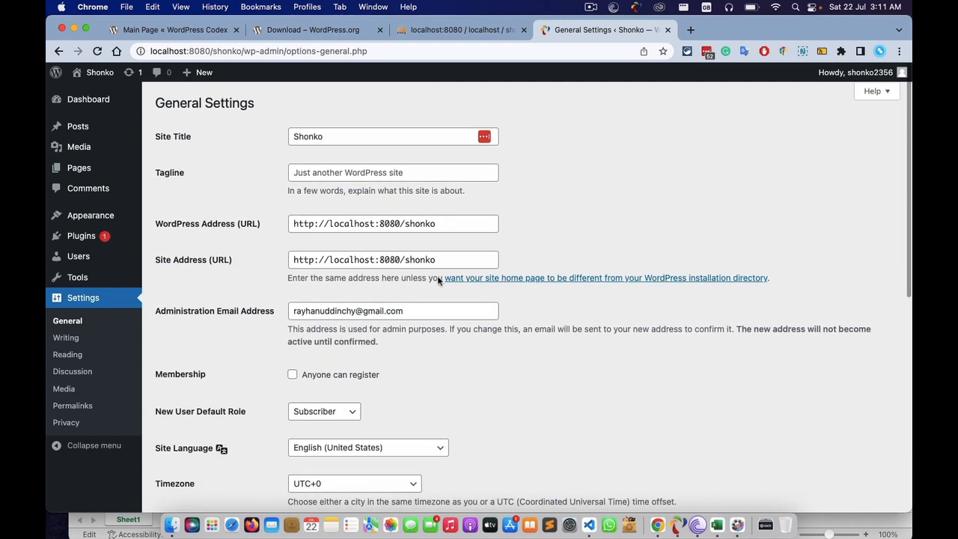
mouse_move(95, 75)
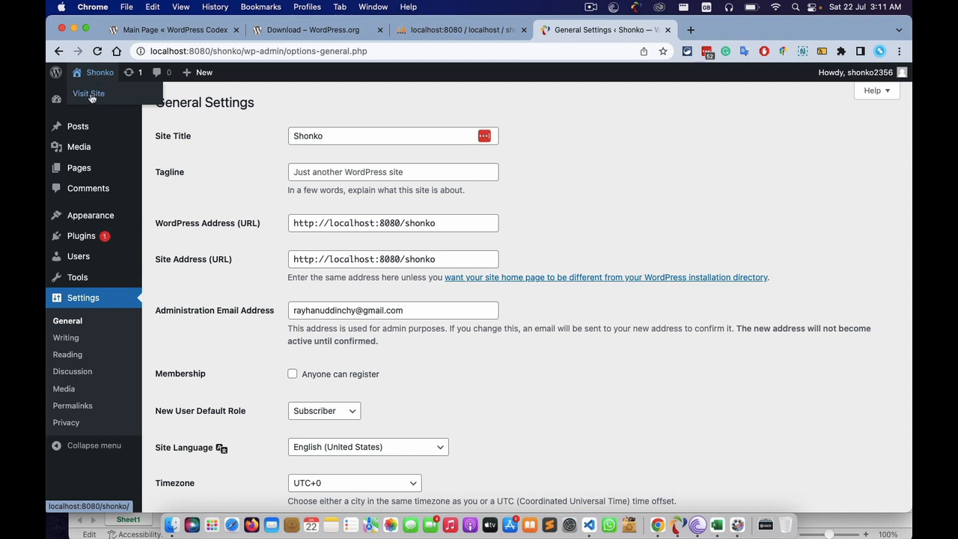
- Visit the Shonko site from the admin bar and scroll its homepage showing the Hello world! post
left_click(90, 98, "super")
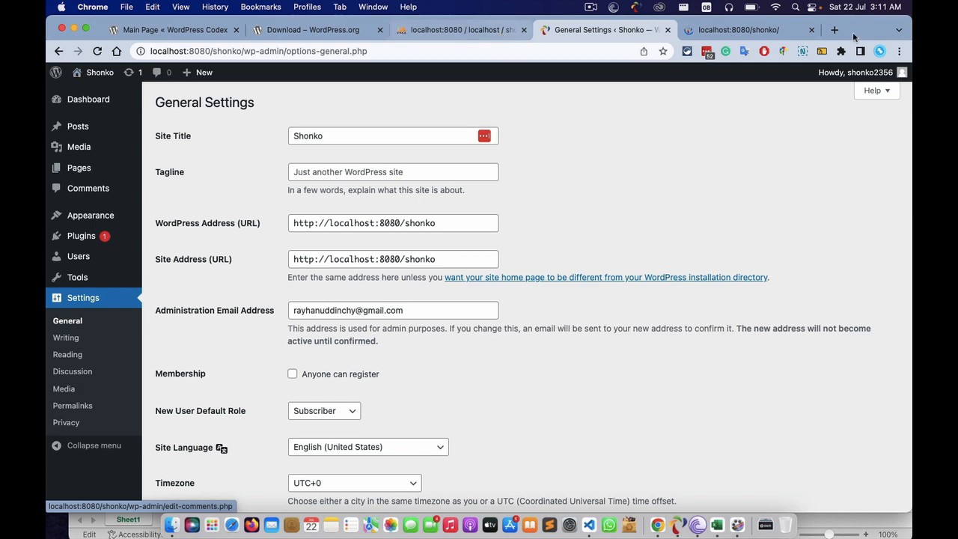
left_click(785, 32)
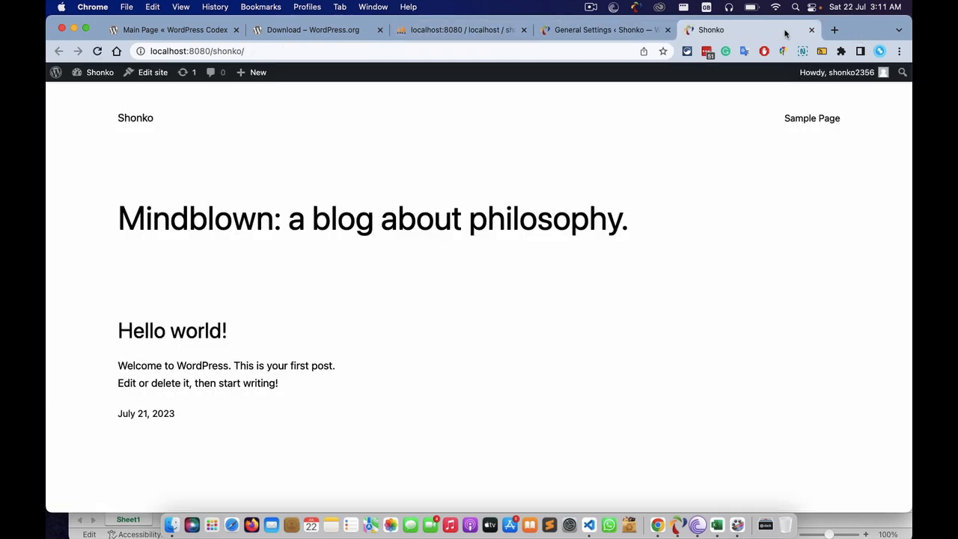
scroll(554, 299, "down", 5)
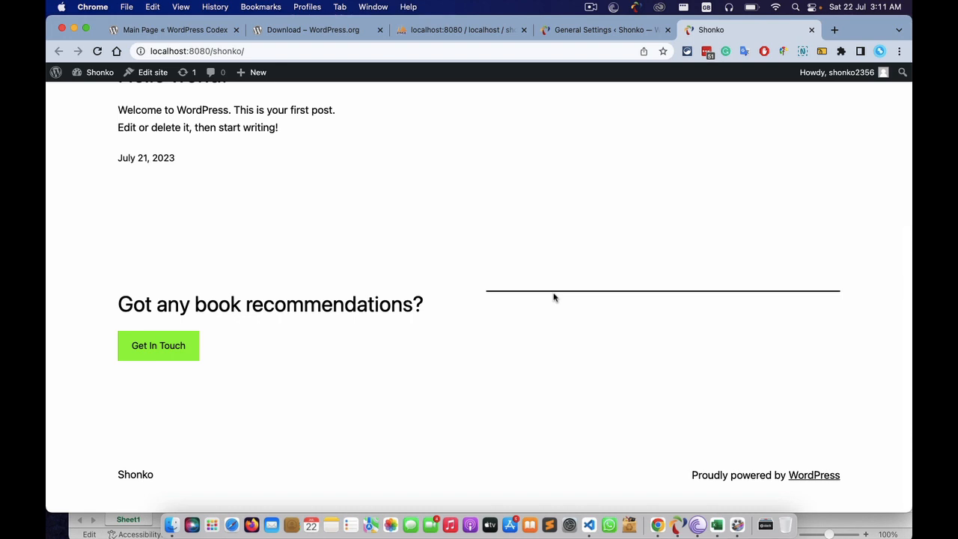
scroll(553, 298, "up", 5)
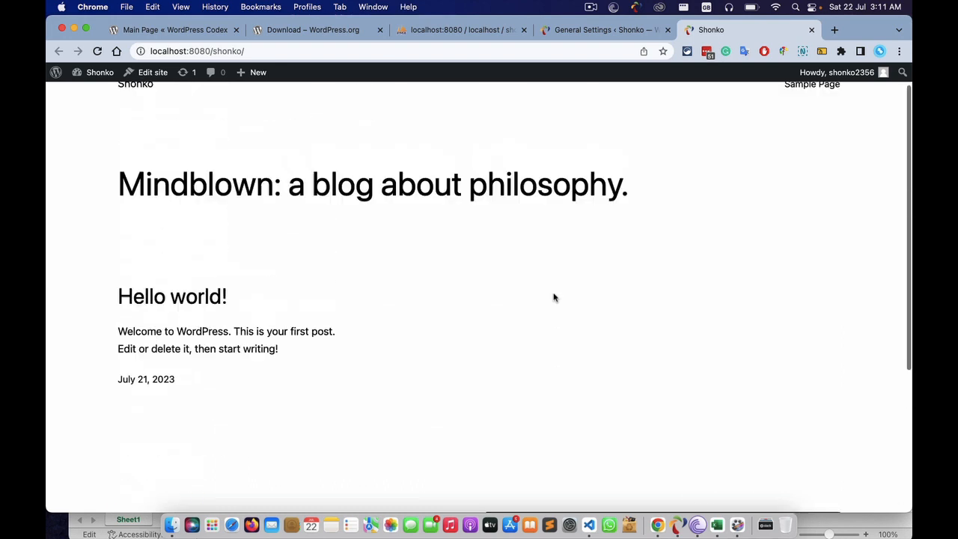